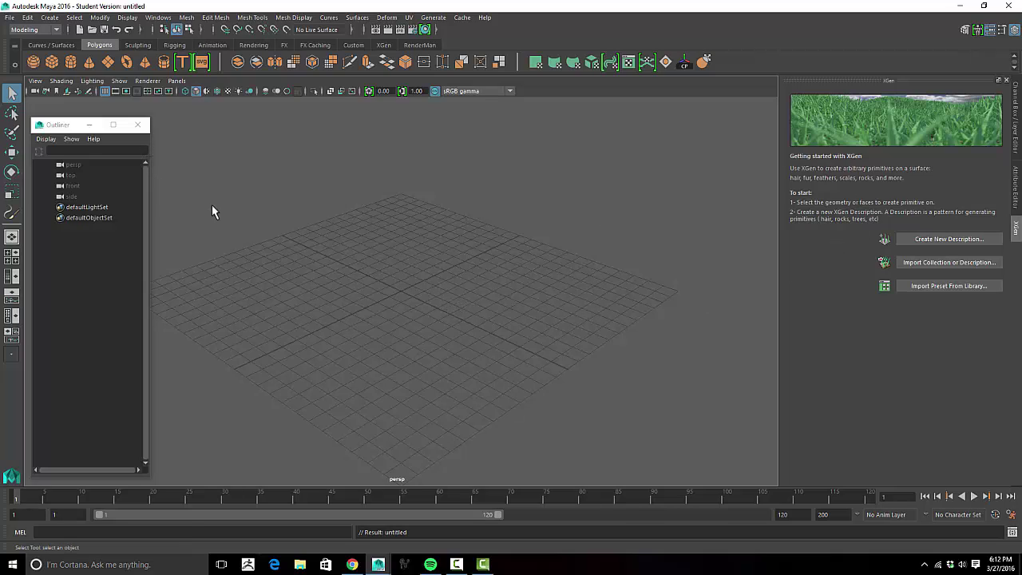
# Step: Create a polygon plane and scale it up uniformly on the grid
pyautogui.click(108, 61)
pyautogui.press('w')
pyautogui.press('r')
pyautogui.moveTo(400, 290); pyautogui.dragTo(461, 290)
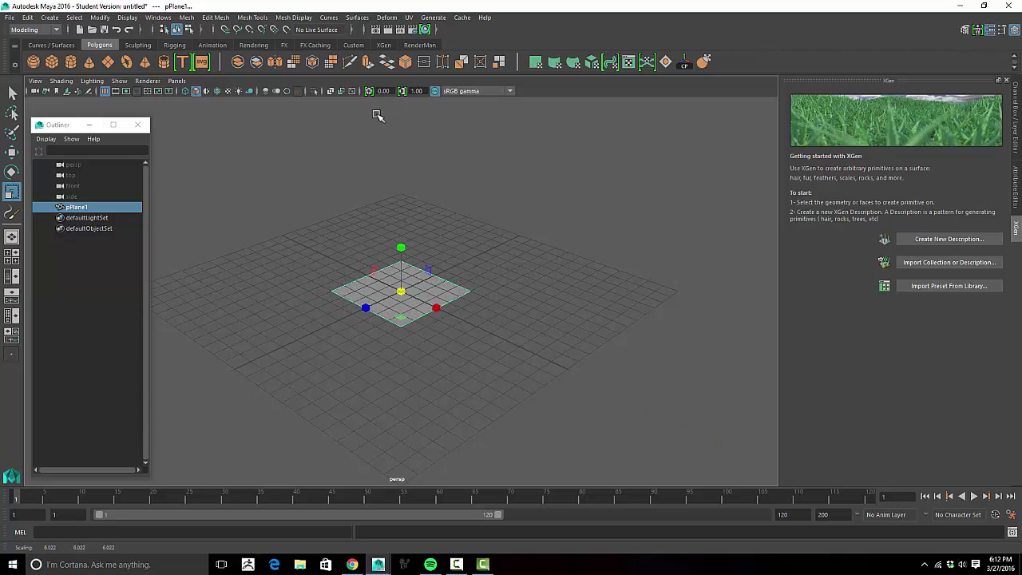
# Step: Open the XGen Library from Generate and widen its preset thumbnail area
pyautogui.click(440, 19)
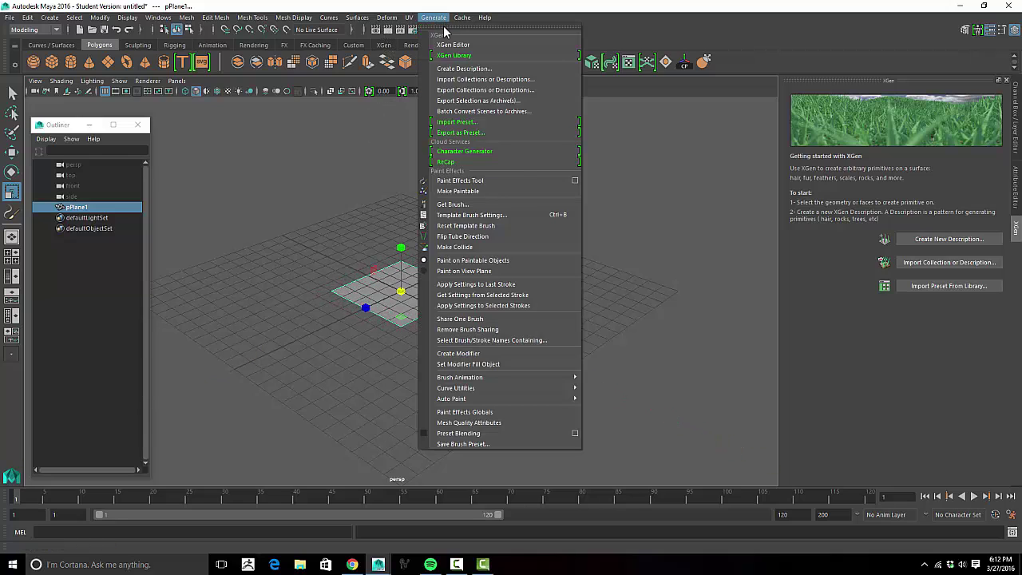
pyautogui.click(447, 56)
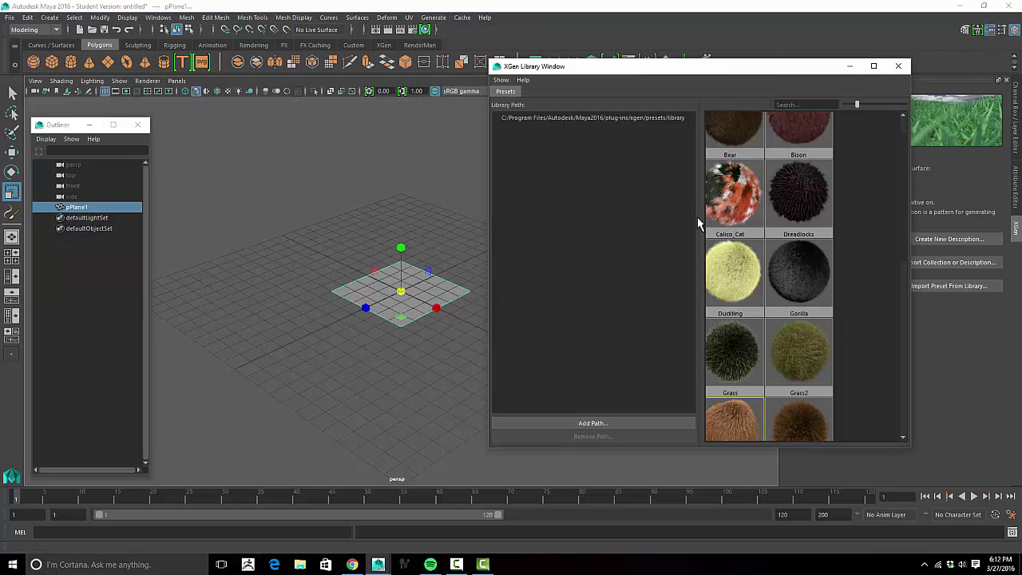
pyautogui.moveTo(699, 217); pyautogui.dragTo(613, 220)
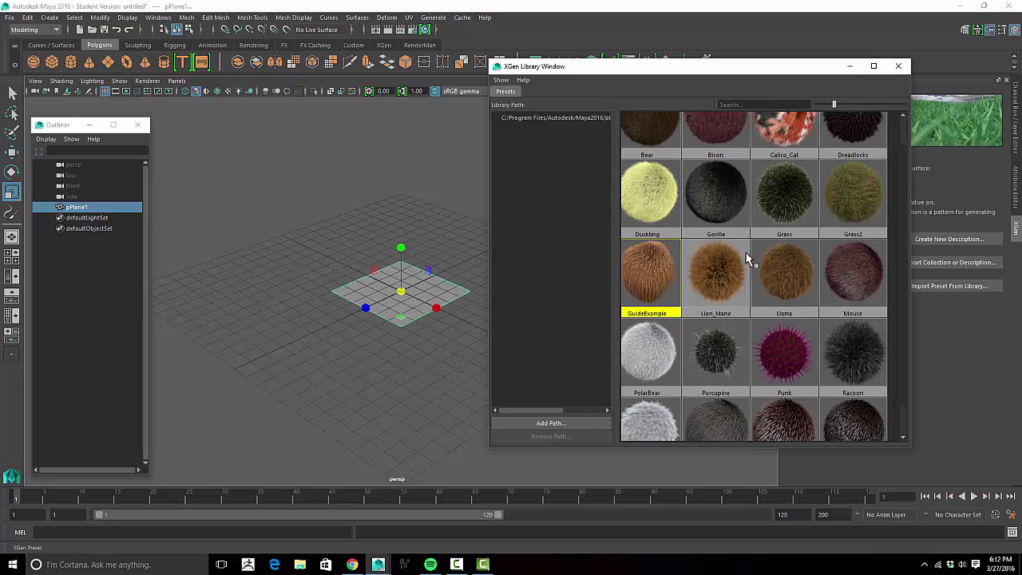
pyautogui.scroll(-2, 745, 253)
pyautogui.scroll(1, 745, 253)
pyautogui.scroll(-1, 745, 253)
pyautogui.scroll(3, 745, 253)
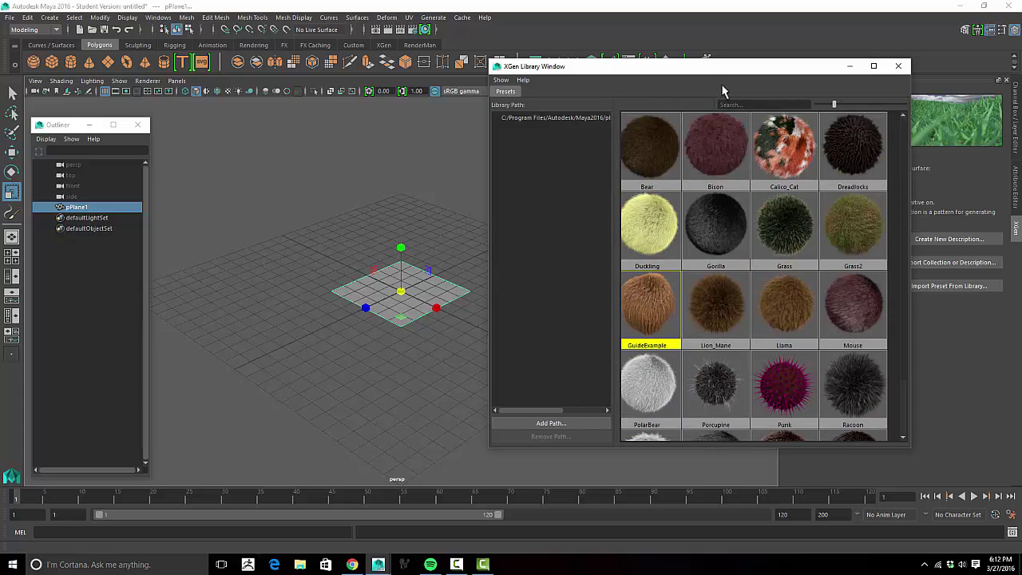
pyautogui.moveTo(723, 67); pyautogui.dragTo(755, 26)
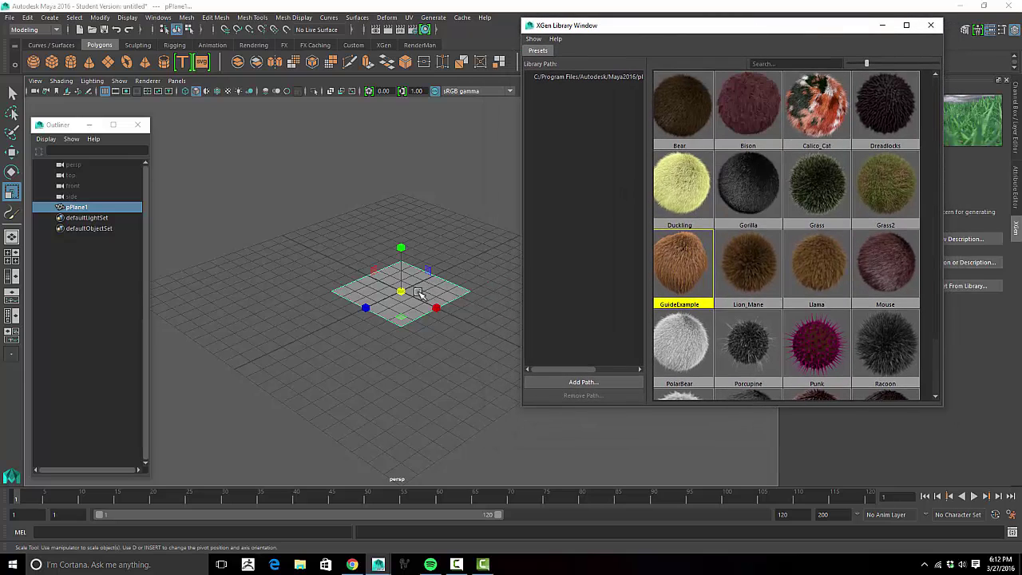
# Step: Import the Gorilla fur preset onto pPlane1 as description11 in collection11
pyautogui.doubleClick(741, 177)
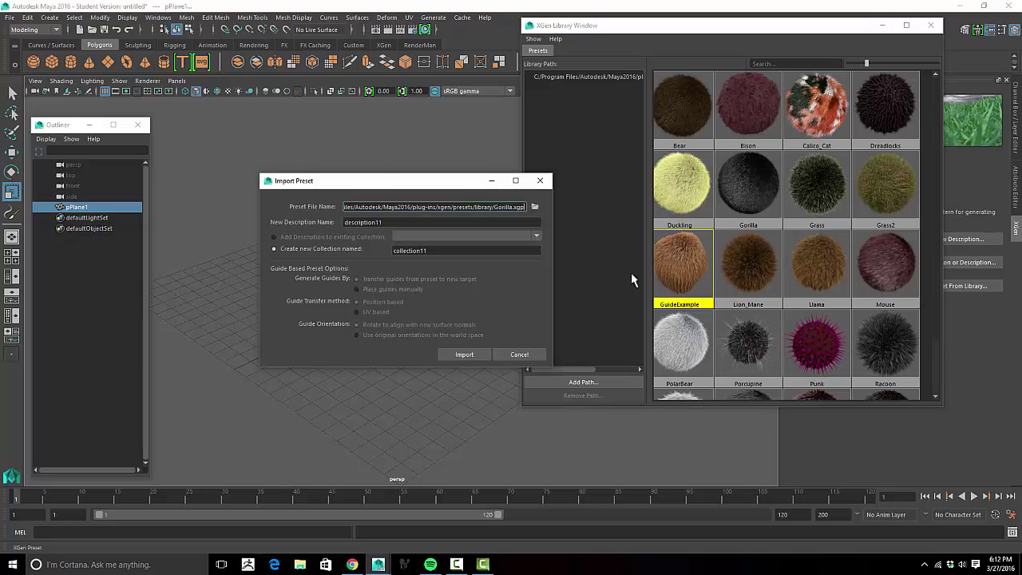
pyautogui.moveTo(419, 186); pyautogui.dragTo(440, 139)
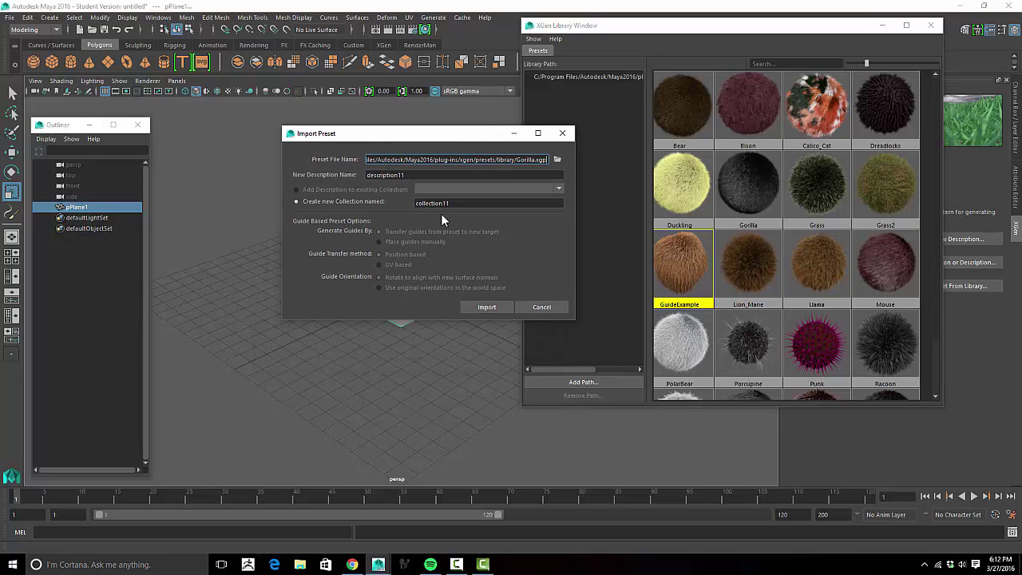
pyautogui.doubleClick(423, 173)
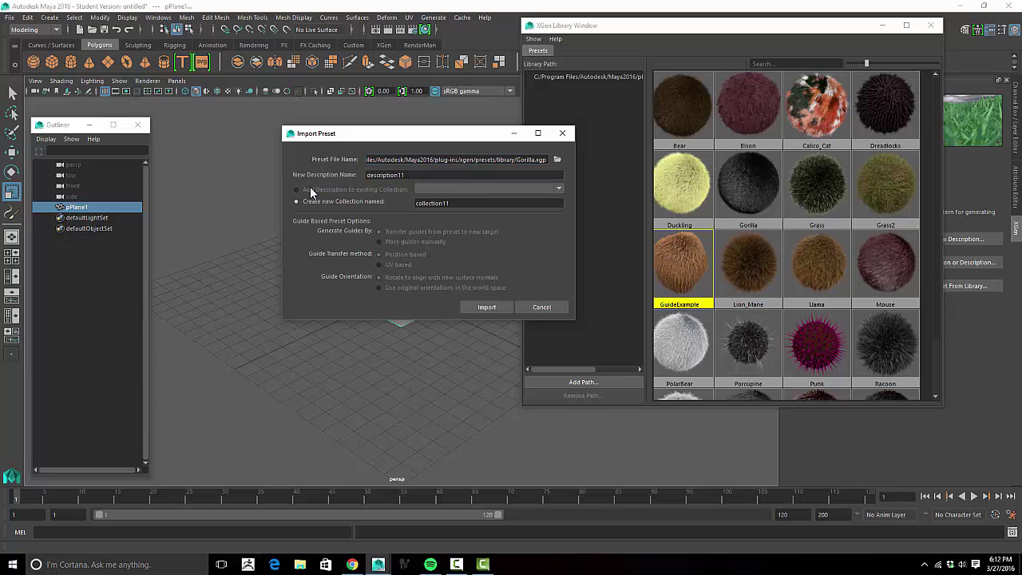
pyautogui.doubleClick(386, 175)
pyautogui.press('Tab')
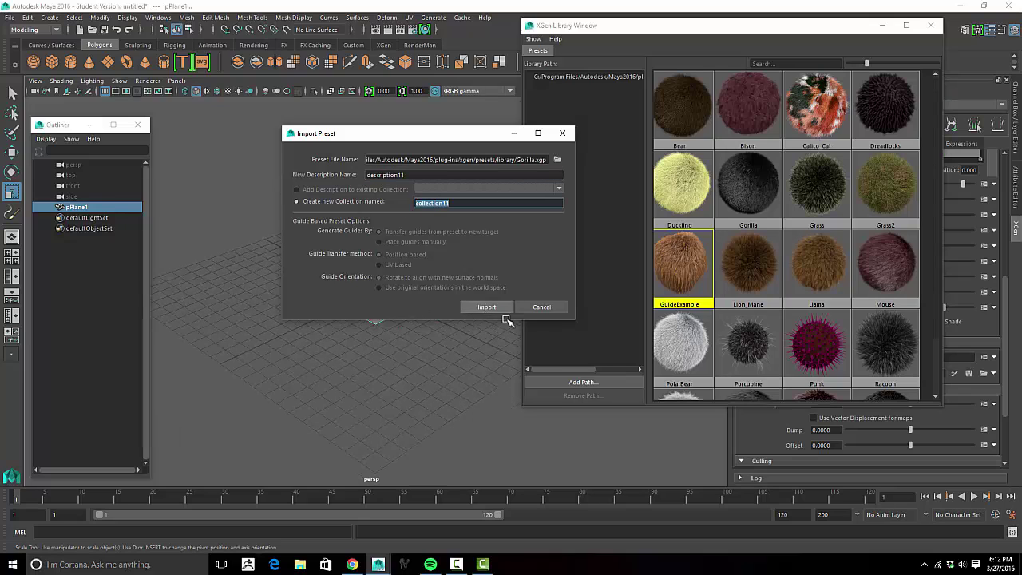
pyautogui.click(537, 307)
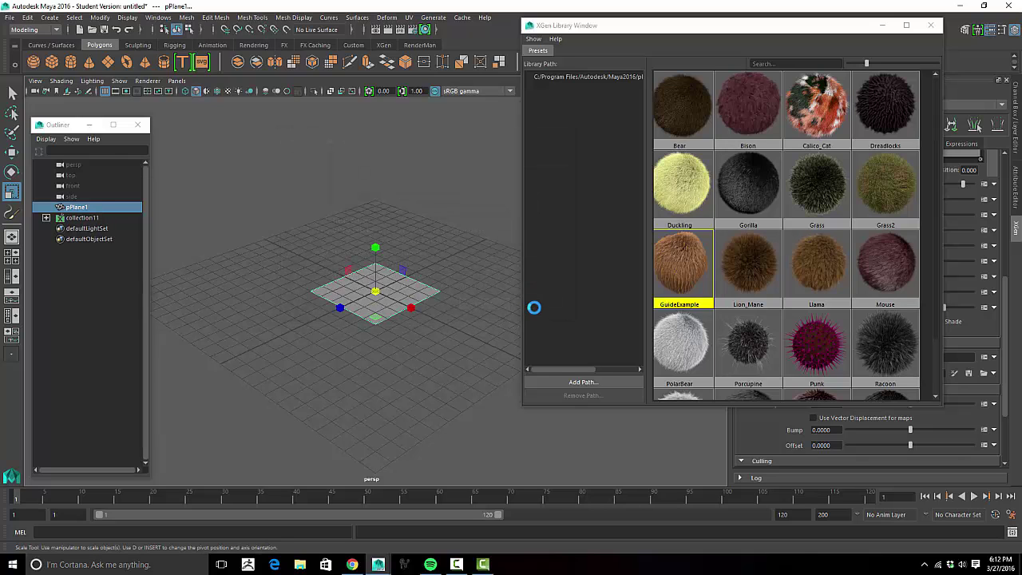
pyautogui.keyDown('alt'); pyautogui.moveTo(420, 330); pyautogui.dragTo(431, 329); pyautogui.keyUp('alt')
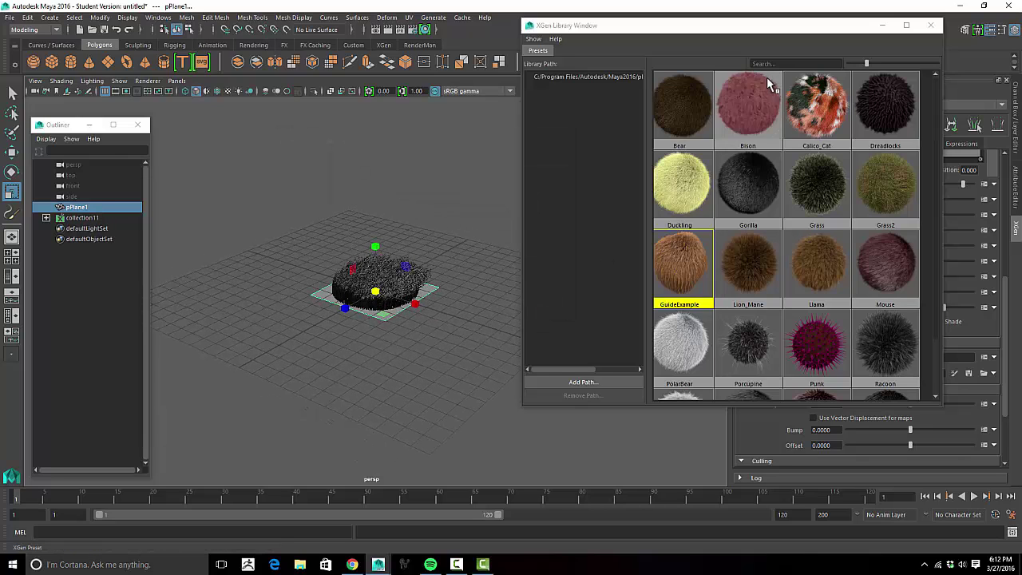
# Step: Close the XGen Library and orbit closer to the furry plane
pyautogui.click(929, 25)
pyautogui.moveTo(479, 256)
pyautogui.keyDown('alt'); pyautogui.mouseDown()
pyautogui.moveTo(507, 253)
pyautogui.moveTo(511, 276)
pyautogui.moveTo(507, 262)
pyautogui.moveTo(484, 264)
pyautogui.mouseUp(); pyautogui.keyUp('alt')
pyautogui.keyDown('alt'); pyautogui.moveTo(484, 264); pyautogui.dragTo(552, 251, button='right'); pyautogui.keyUp('alt')
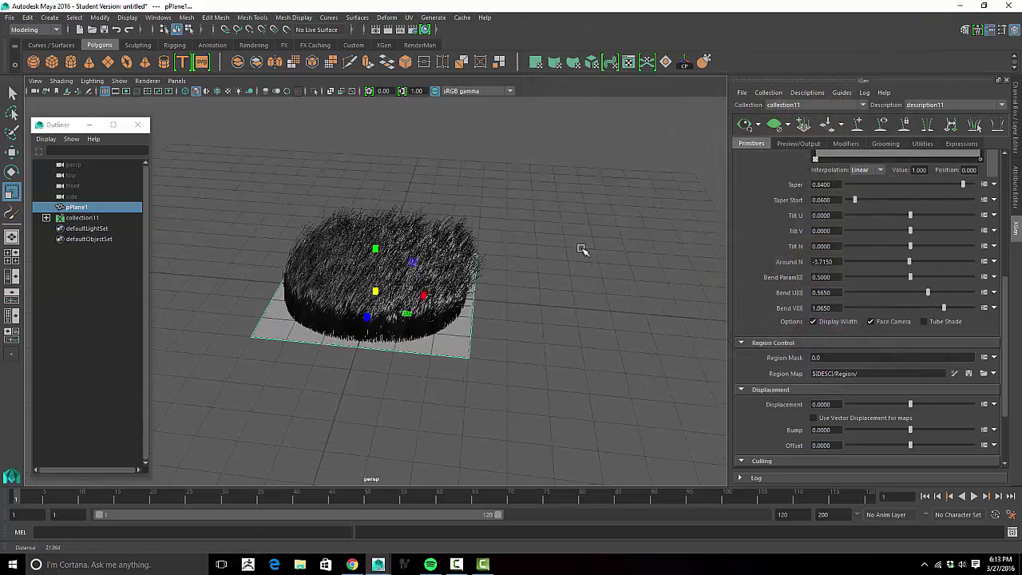
pyautogui.keyDown('alt'); pyautogui.moveTo(552, 251); pyautogui.dragTo(595, 287); pyautogui.keyUp('alt')
pyautogui.scroll(1, 813, 293)
pyautogui.scroll(7, 813, 293)
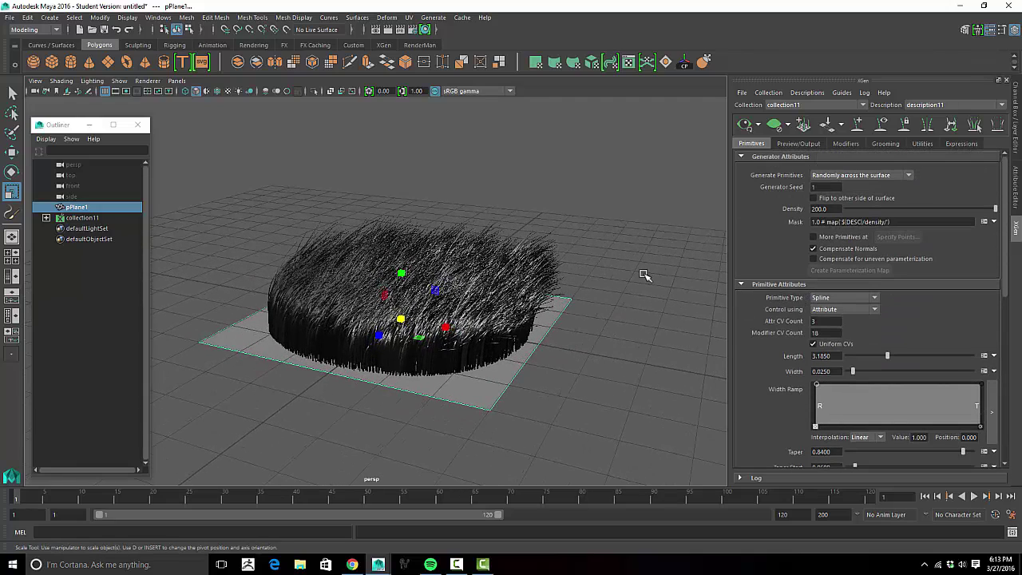
pyautogui.keyDown('alt'); pyautogui.moveTo(607, 288); pyautogui.dragTo(612, 290); pyautogui.keyUp('alt')
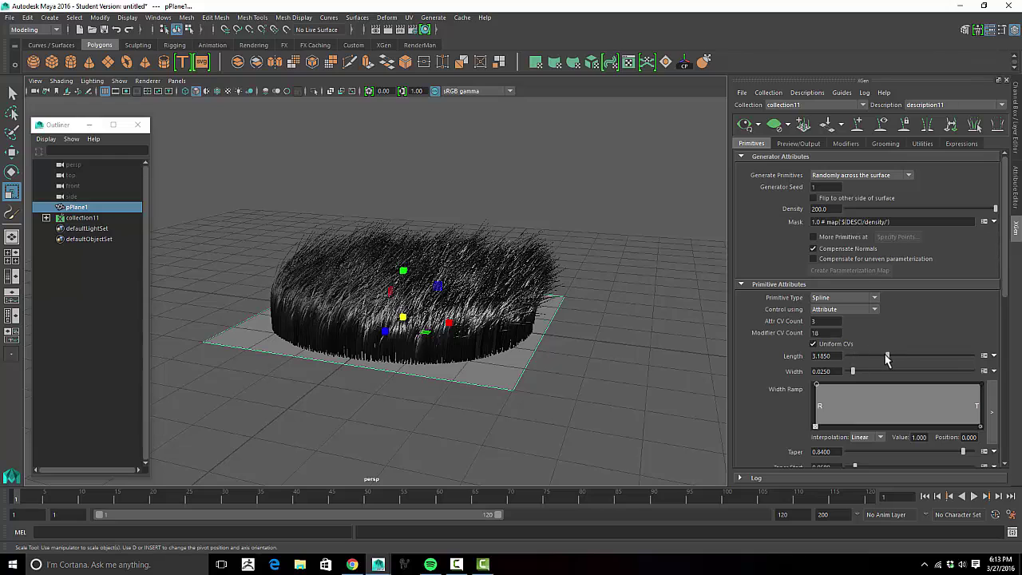
# Step: Raise the strand Length to 10.0, briefly checking the Preview/Output settings
pyautogui.moveTo(885, 353); pyautogui.dragTo(1007, 356)
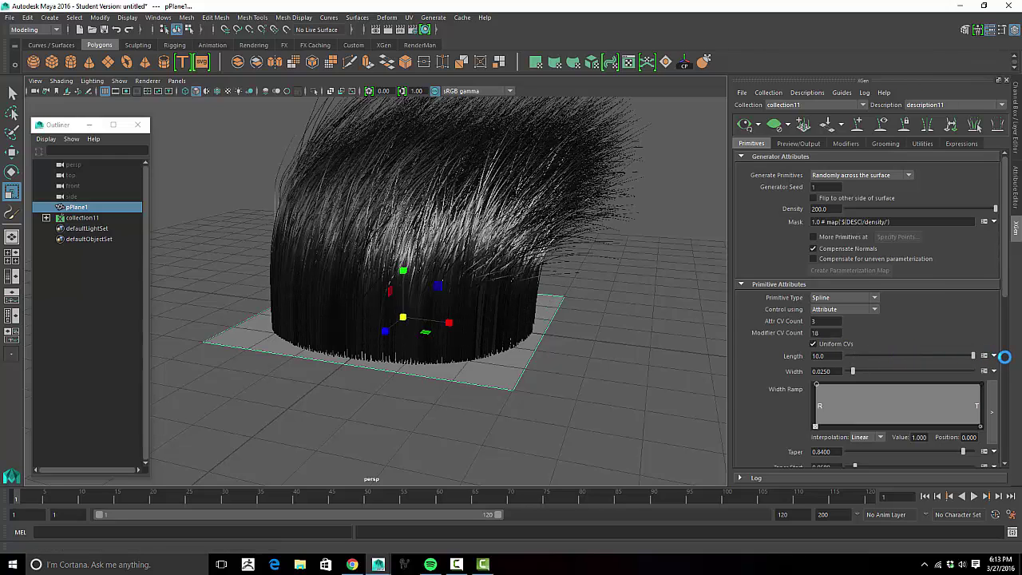
pyautogui.keyDown('alt'); pyautogui.moveTo(589, 354); pyautogui.dragTo(609, 342); pyautogui.keyUp('alt')
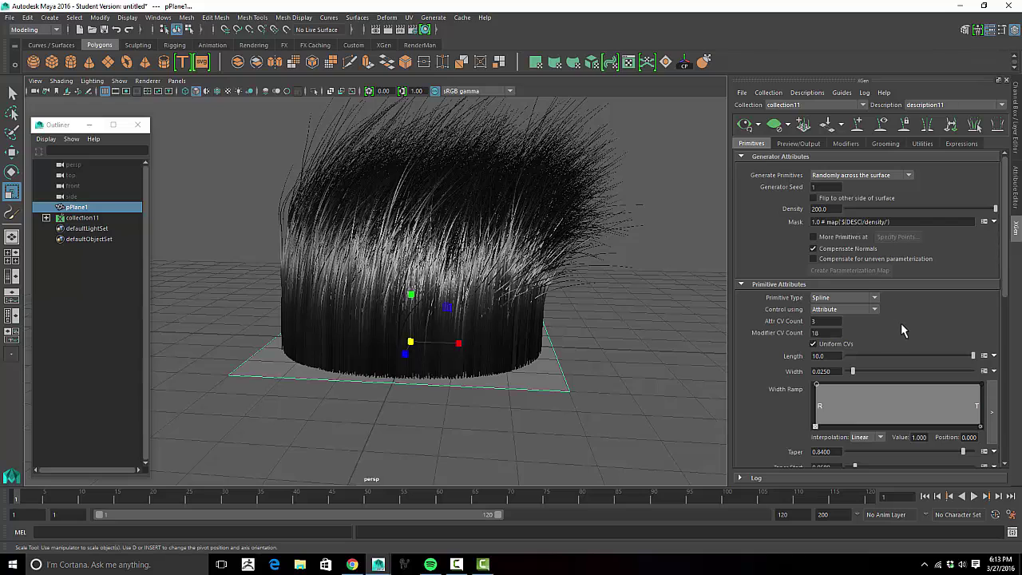
pyautogui.scroll(-4, 901, 323)
pyautogui.scroll(4, 901, 323)
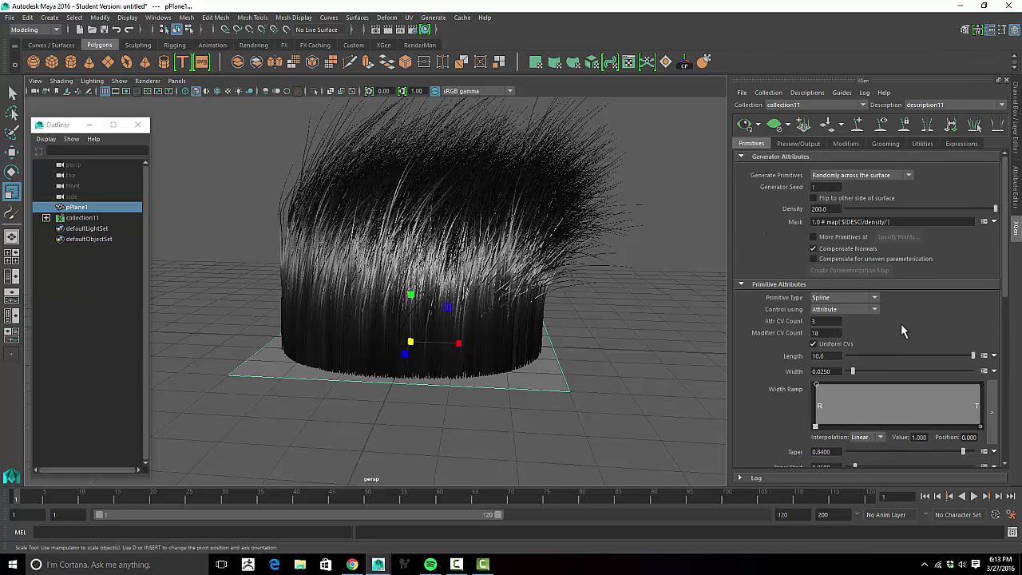
pyautogui.click(798, 144)
pyautogui.scroll(2, 774, 229)
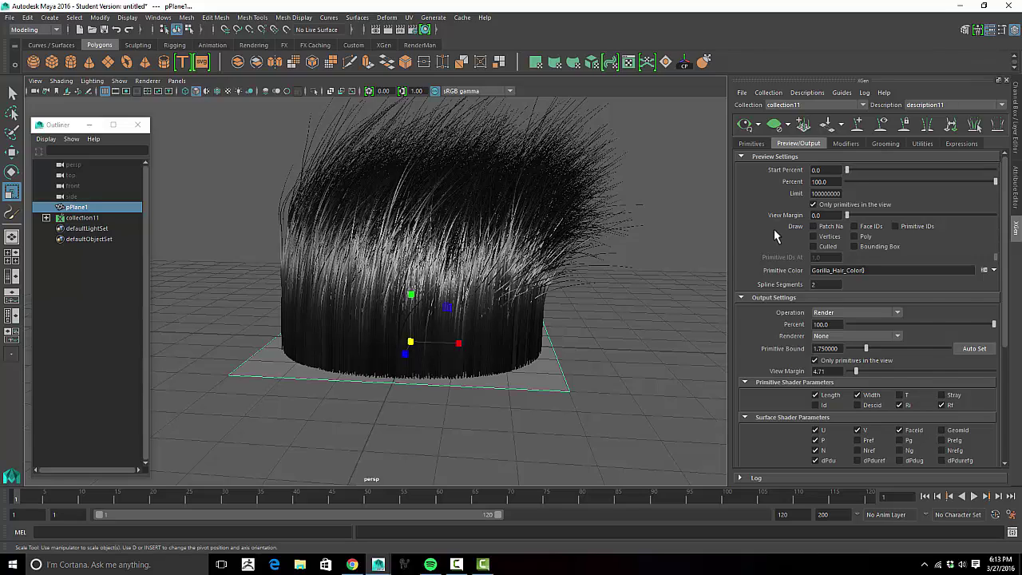
pyautogui.scroll(-1, 773, 229)
pyautogui.scroll(1, 774, 229)
pyautogui.click(757, 146)
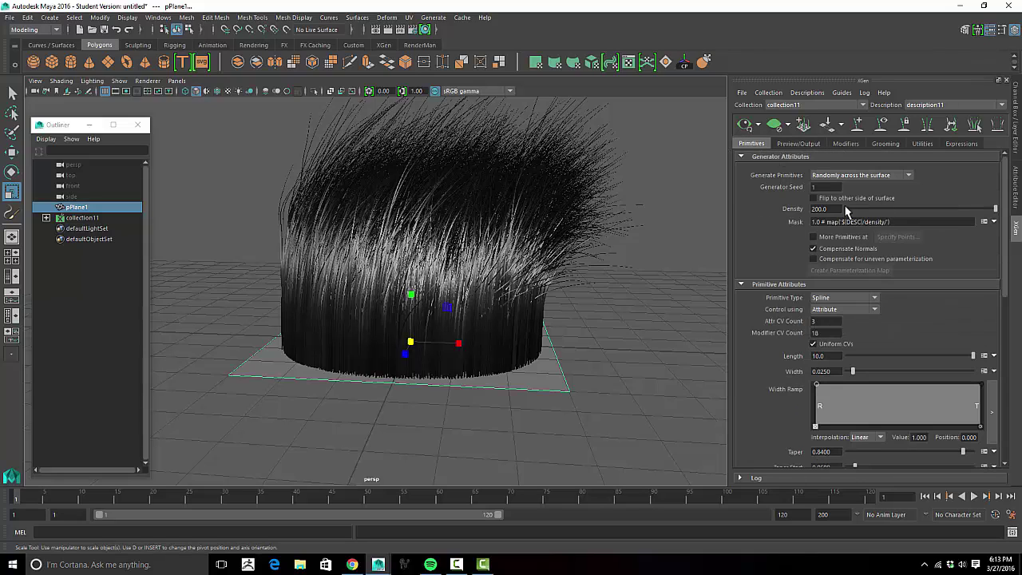
# Step: Lower Density to 12.285 and drop the Width Ramp's right point to 0.724
pyautogui.moveTo(991, 208); pyautogui.dragTo(855, 217)
pyautogui.keyDown('alt'); pyautogui.moveTo(655, 280); pyautogui.dragTo(631, 287); pyautogui.keyUp('alt')
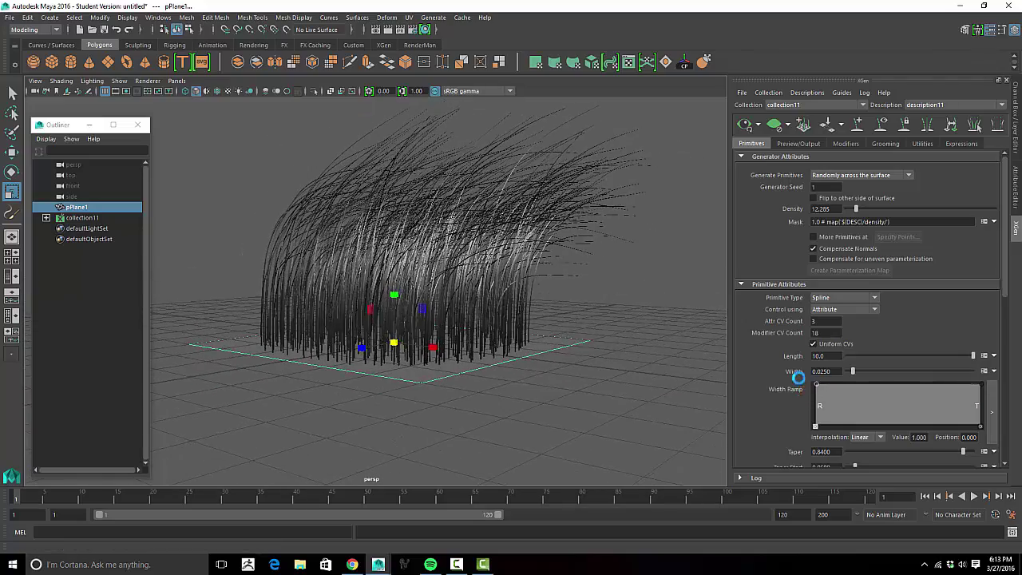
pyautogui.moveTo(980, 385); pyautogui.dragTo(952, 395)
pyautogui.moveTo(855, 372)
pyautogui.mouseDown()
pyautogui.moveTo(871, 373)
pyautogui.moveTo(851, 372)
pyautogui.mouseUp()
pyautogui.keyDown('alt'); pyautogui.moveTo(604, 369); pyautogui.dragTo(630, 391, button='right'); pyautogui.keyUp('alt')
pyautogui.keyDown('alt'); pyautogui.moveTo(630, 392); pyautogui.dragTo(664, 399); pyautogui.keyUp('alt')
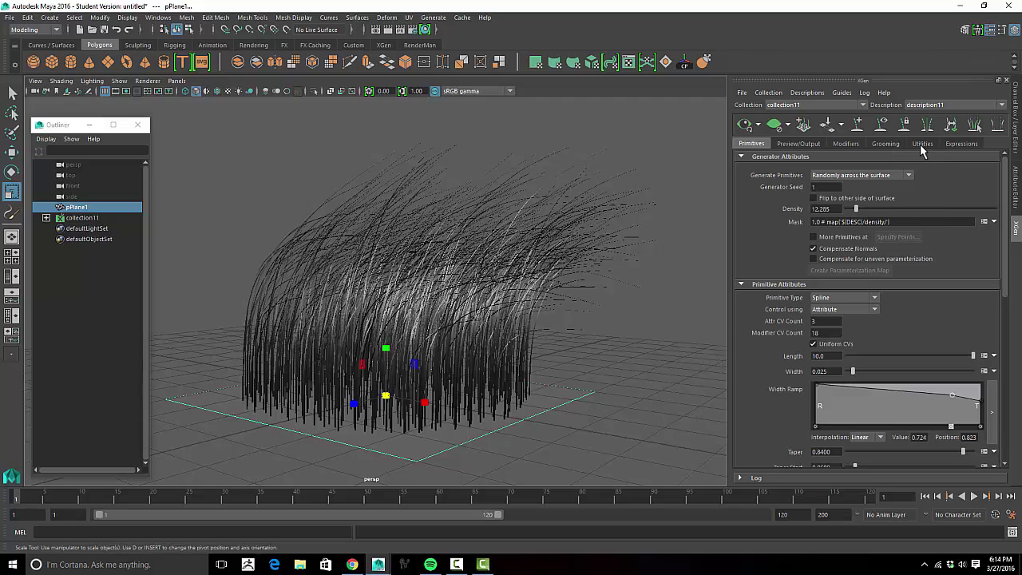
# Step: Browse the XGen tabs to Modifiers and adjust Noise1's mask amount
pyautogui.click(924, 147)
pyautogui.click(966, 145)
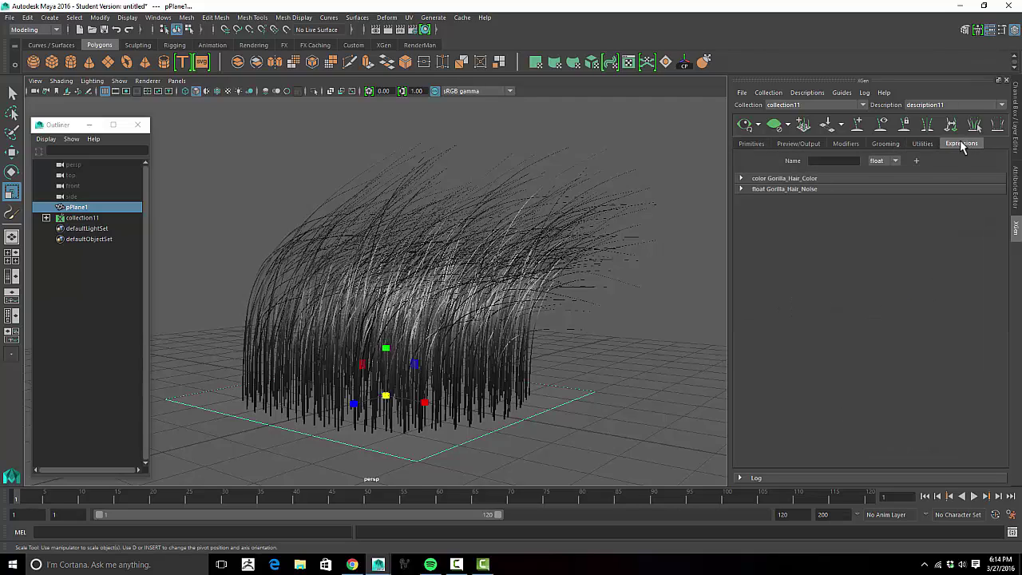
pyautogui.click(882, 144)
pyautogui.click(849, 144)
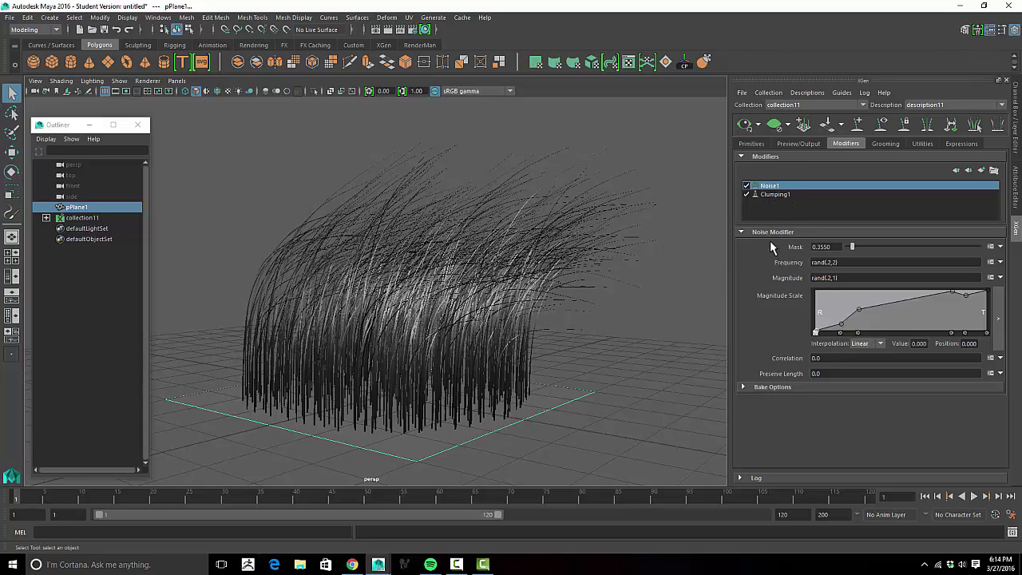
pyautogui.moveTo(855, 246); pyautogui.dragTo(896, 247)
# Step: Set Clumping1 Freq_fine 0.965, Freq_coarse 22, Strength 0.63 and Contrast 0.97
pyautogui.click(771, 195)
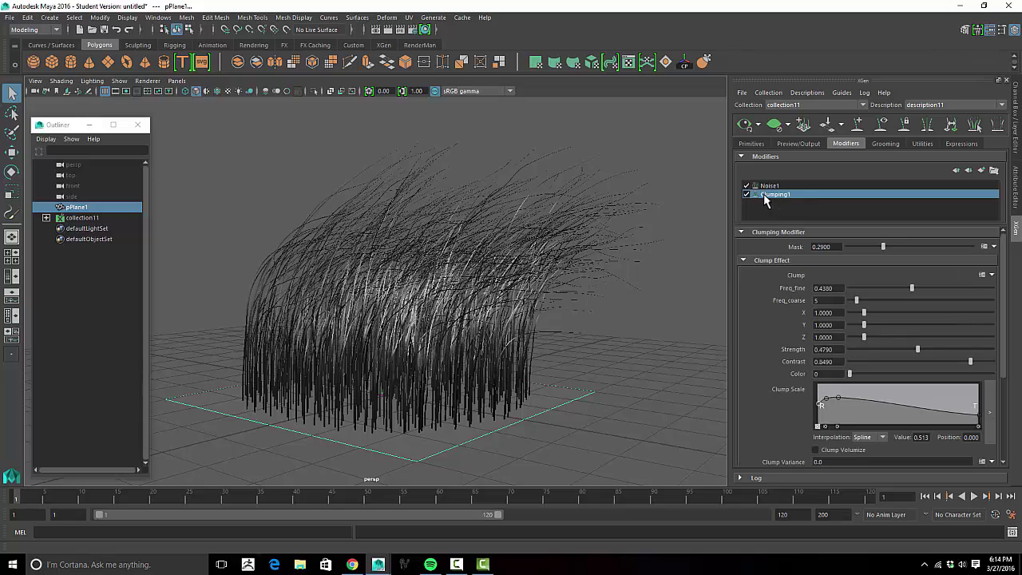
pyautogui.moveTo(911, 289); pyautogui.dragTo(986, 279)
pyautogui.moveTo(857, 300); pyautogui.dragTo(883, 303)
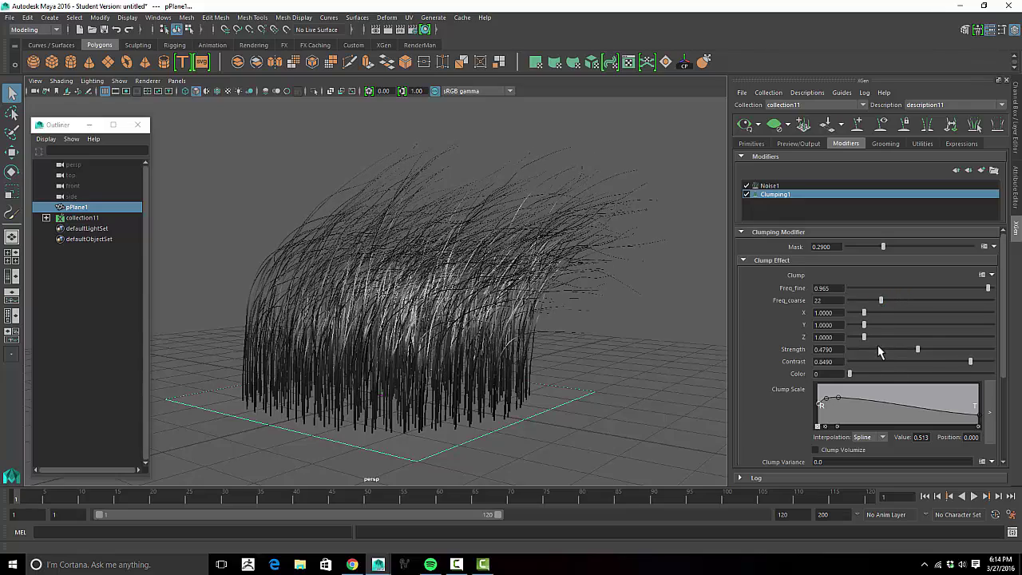
pyautogui.moveTo(917, 352); pyautogui.dragTo(989, 361)
pyautogui.scroll(-1, 775, 352)
pyautogui.scroll(-3, 774, 351)
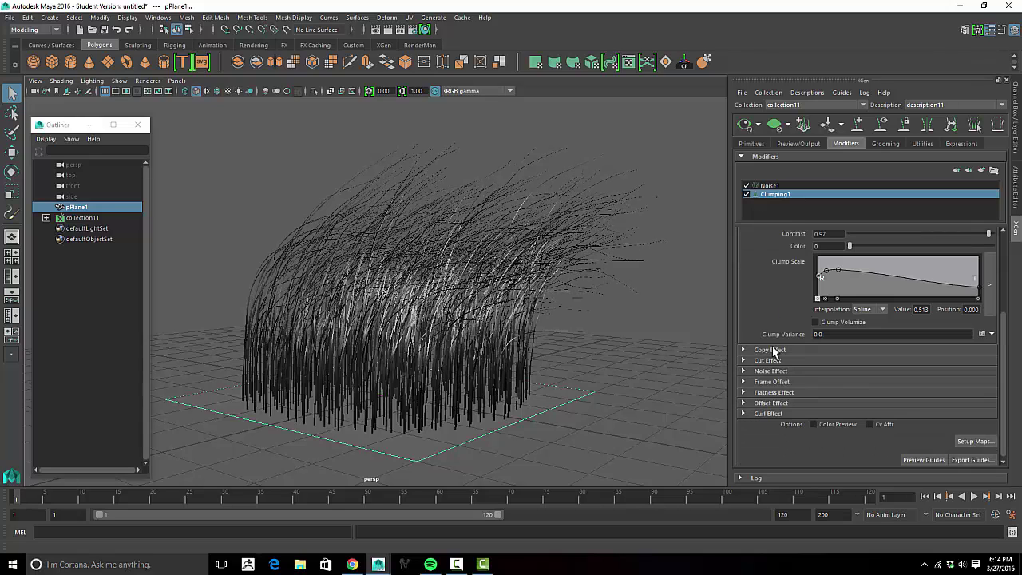
pyautogui.scroll(4, 772, 349)
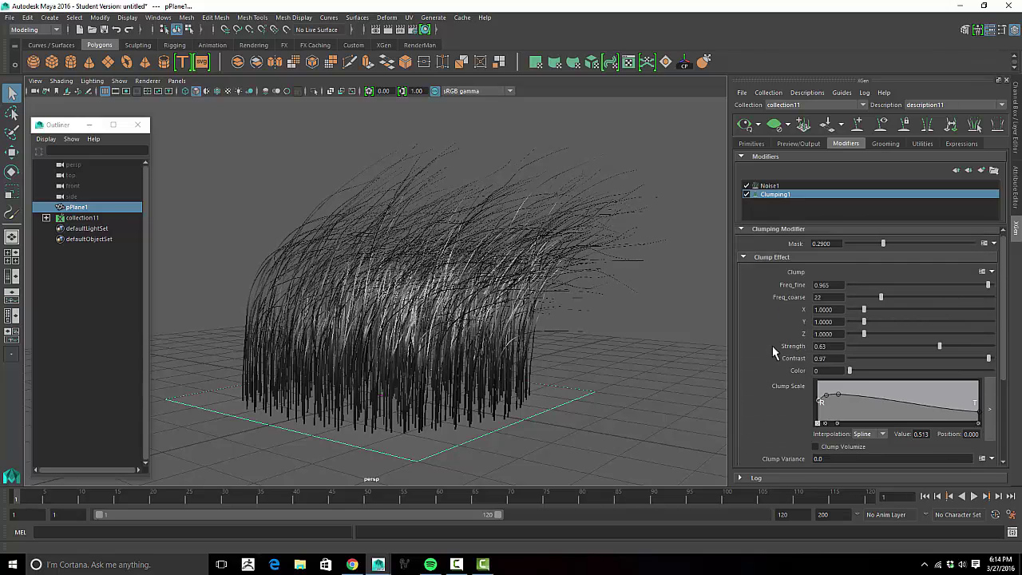
pyautogui.keyDown('alt'); pyautogui.moveTo(476, 352); pyautogui.dragTo(644, 347); pyautogui.keyUp('alt')
# Step: Try strand Length values of 15 and then 20 in the Primitives attributes
pyautogui.click(754, 143)
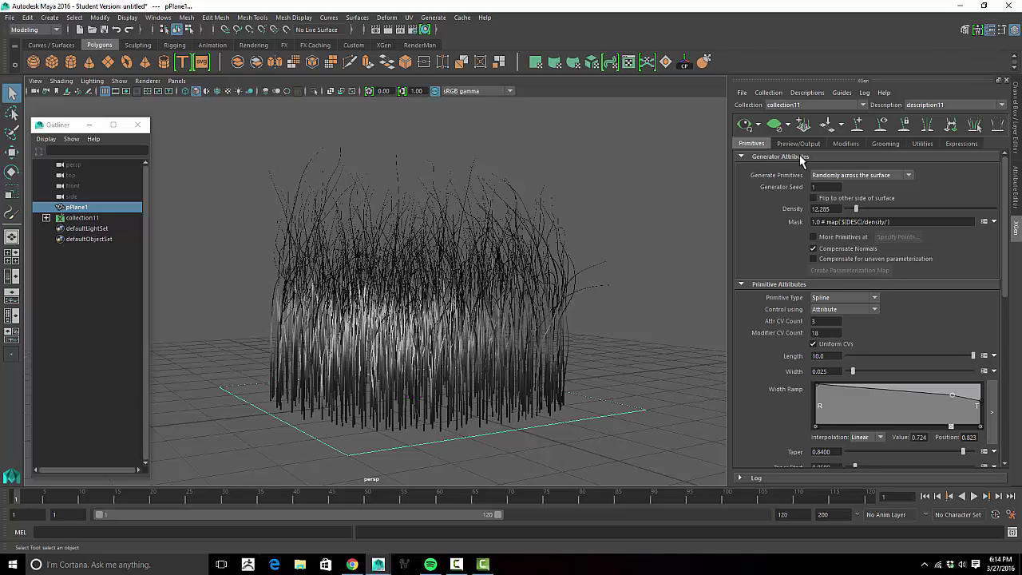
pyautogui.doubleClick(828, 356)
pyautogui.write('15')
pyautogui.press('Return')
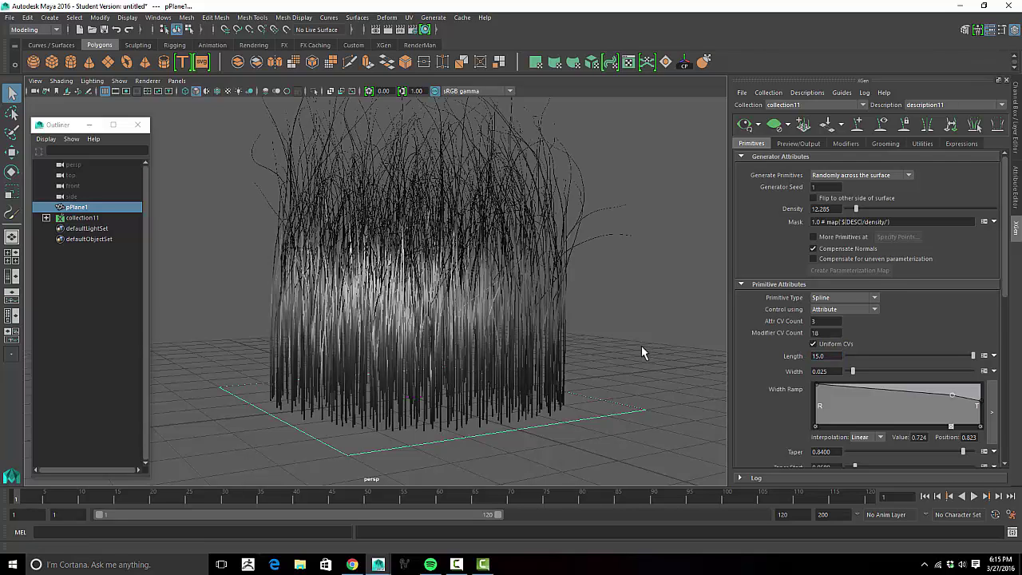
pyautogui.doubleClick(819, 355)
pyautogui.write('20')
pyautogui.press('Return')
# Step: Set the Length back to 15 and reframe the view on the grass
pyautogui.keyDown('alt'); pyautogui.moveTo(614, 278); pyautogui.dragTo(552, 346, button='right'); pyautogui.keyUp('alt')
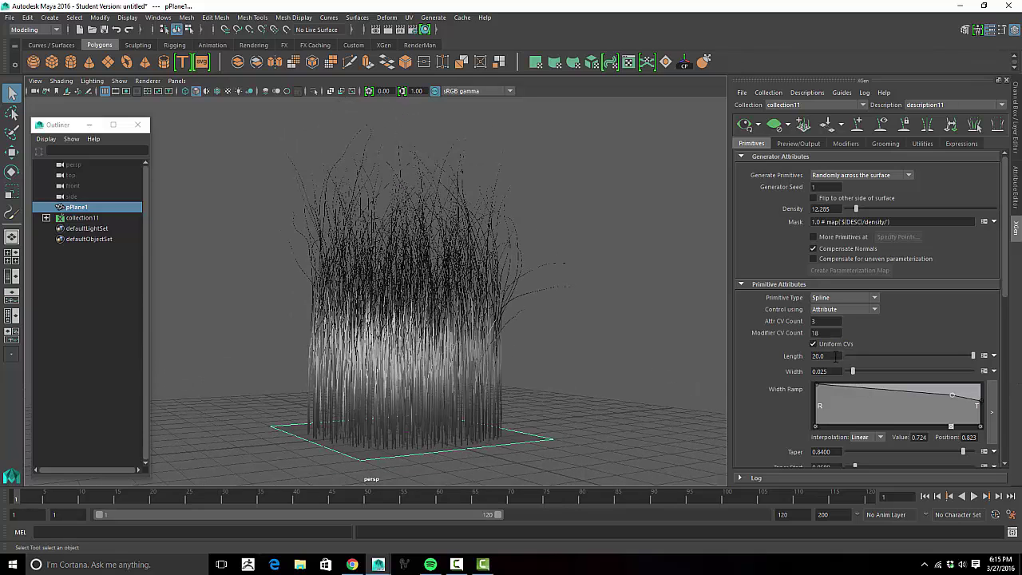
pyautogui.doubleClick(822, 355)
pyautogui.write('15')
pyautogui.press('Return')
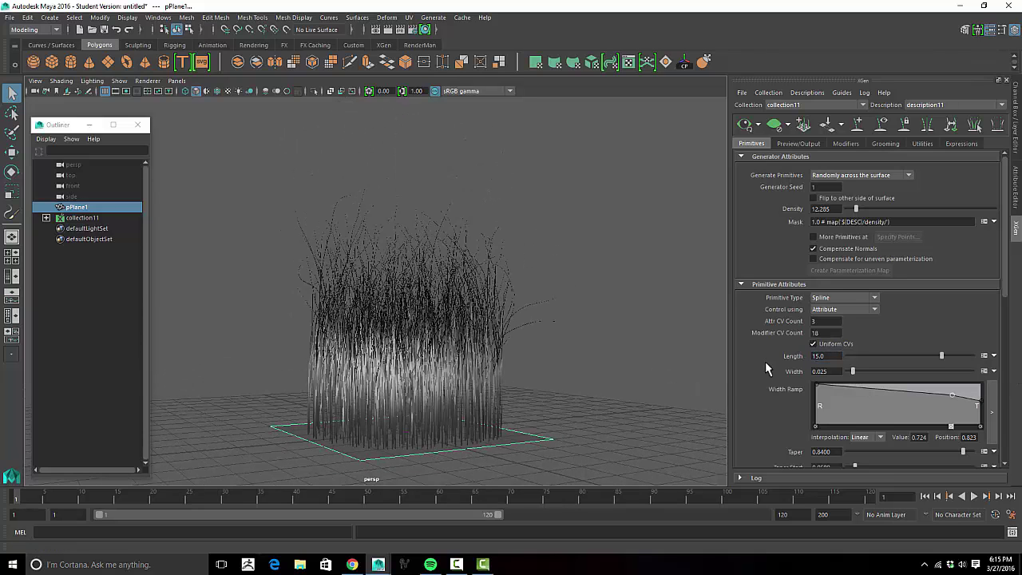
pyautogui.keyDown('alt'); pyautogui.moveTo(479, 338); pyautogui.dragTo(540, 295, button='right'); pyautogui.keyUp('alt')
pyautogui.keyDown('alt'); pyautogui.moveTo(539, 296); pyautogui.dragTo(516, 297, button='middle'); pyautogui.keyUp('alt')
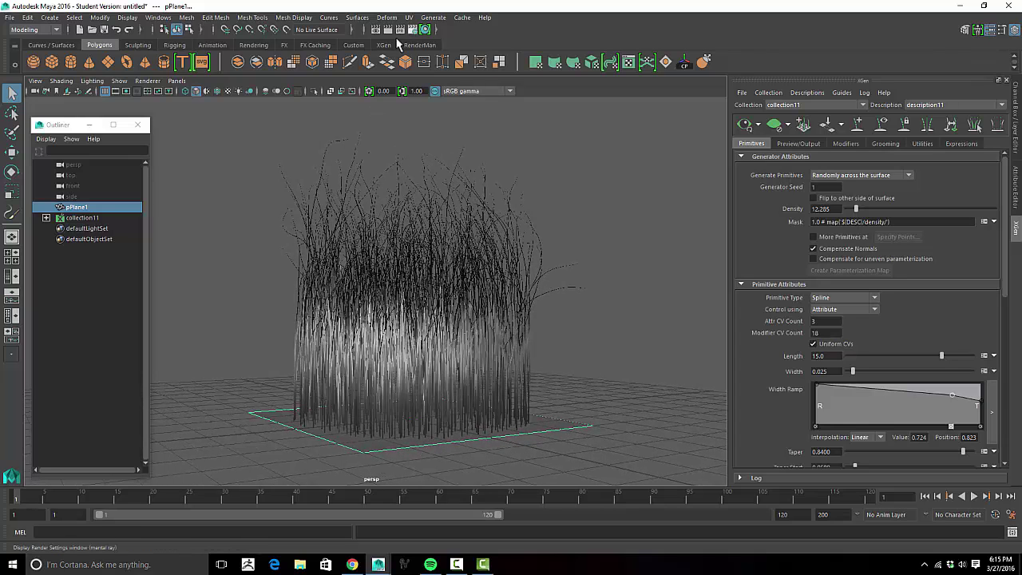
# Step: Render the frame, auto-set Primitive Bound to 7.8, and redo the render
pyautogui.click(388, 30)
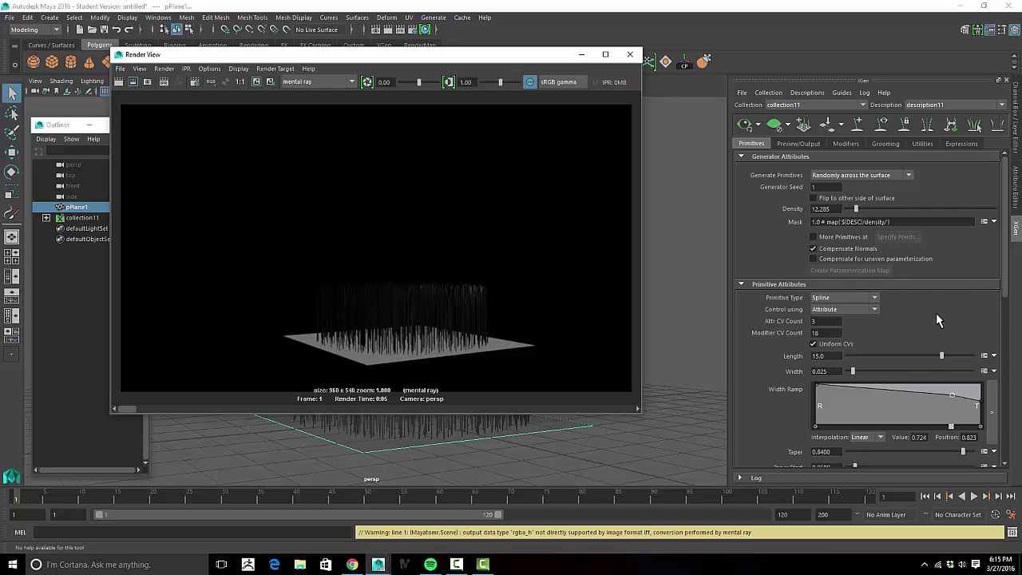
pyautogui.scroll(-3, 926, 310)
pyautogui.scroll(3, 926, 310)
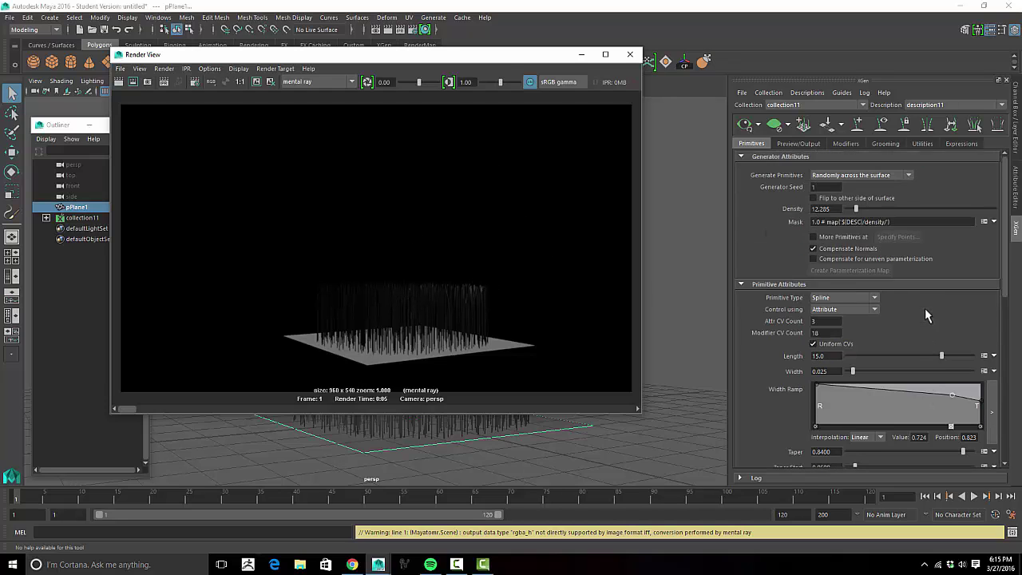
pyautogui.click(800, 143)
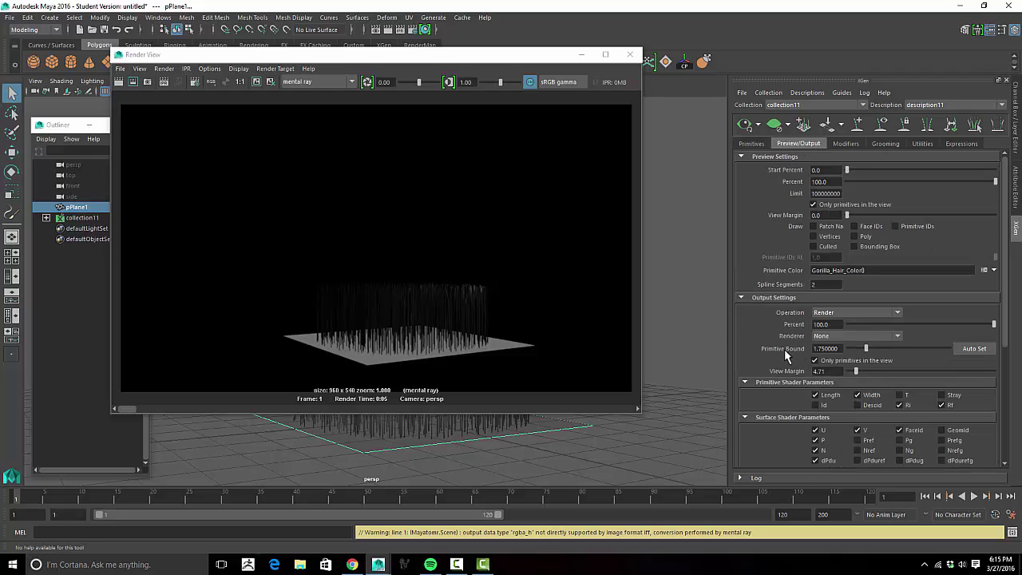
pyautogui.click(974, 351)
pyautogui.click(119, 82)
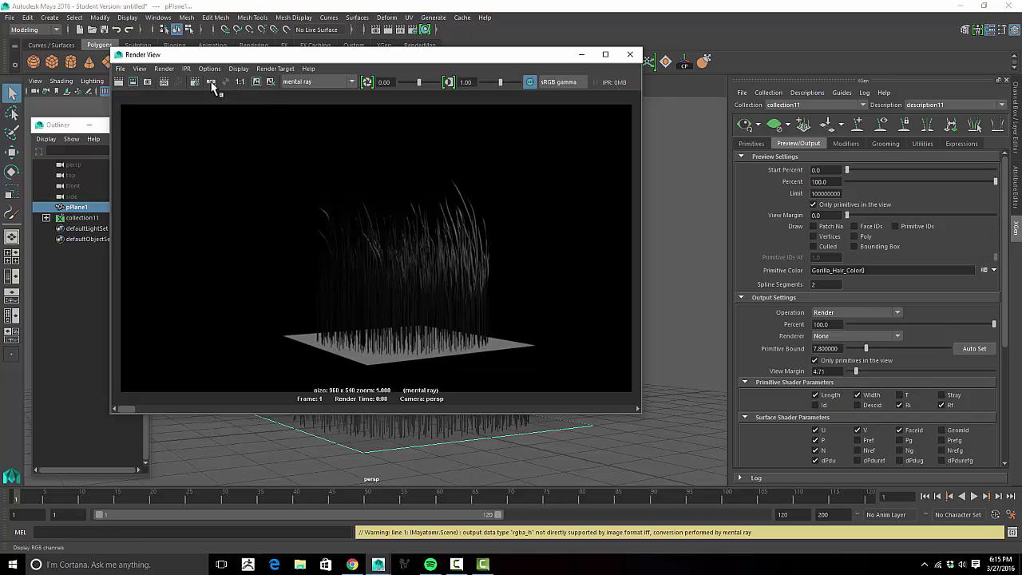
# Step: Toggle the render between its alpha channel and RGB colour view
pyautogui.click(226, 81)
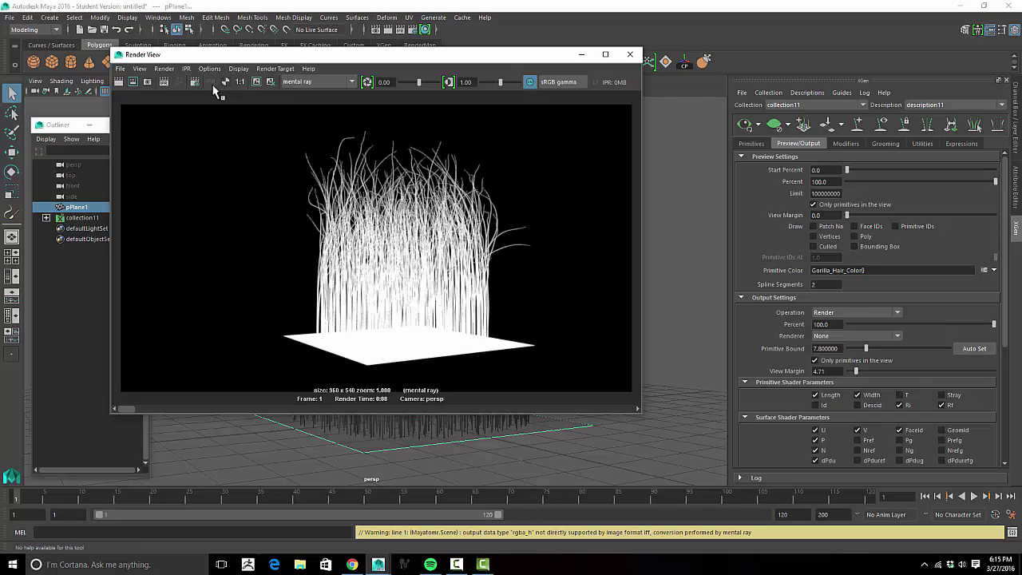
pyautogui.click(211, 82)
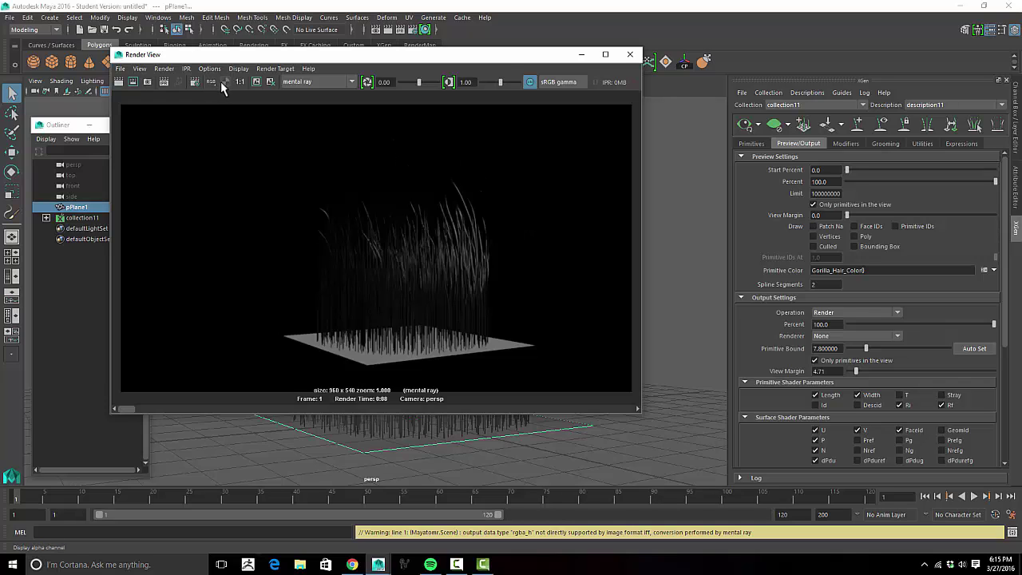
pyautogui.click(223, 81)
pyautogui.click(212, 81)
pyautogui.click(225, 81)
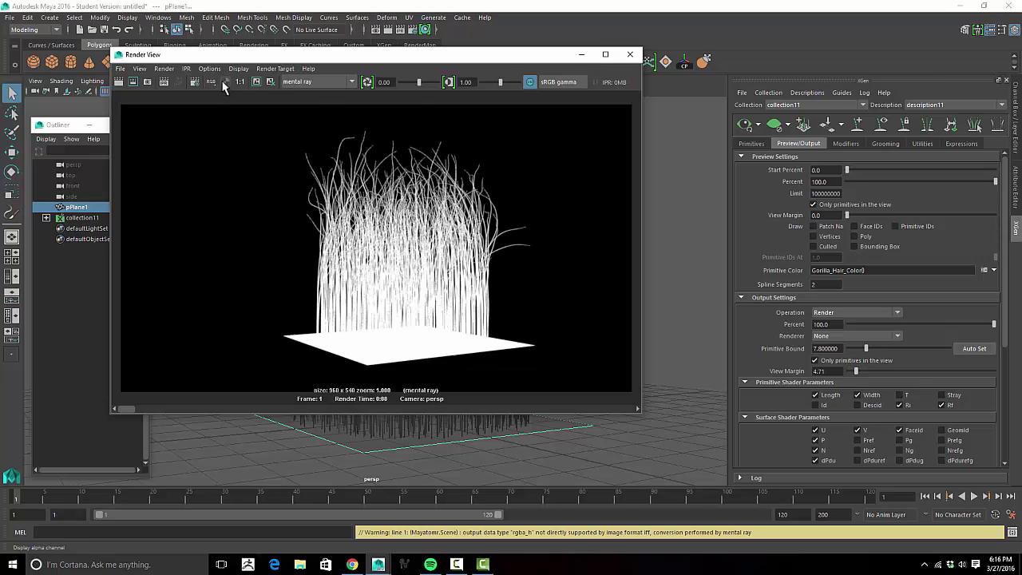
# Step: Minimize the Render View to return to the viewport
pyautogui.click(582, 55)
pyautogui.scroll(-2, 899, 351)
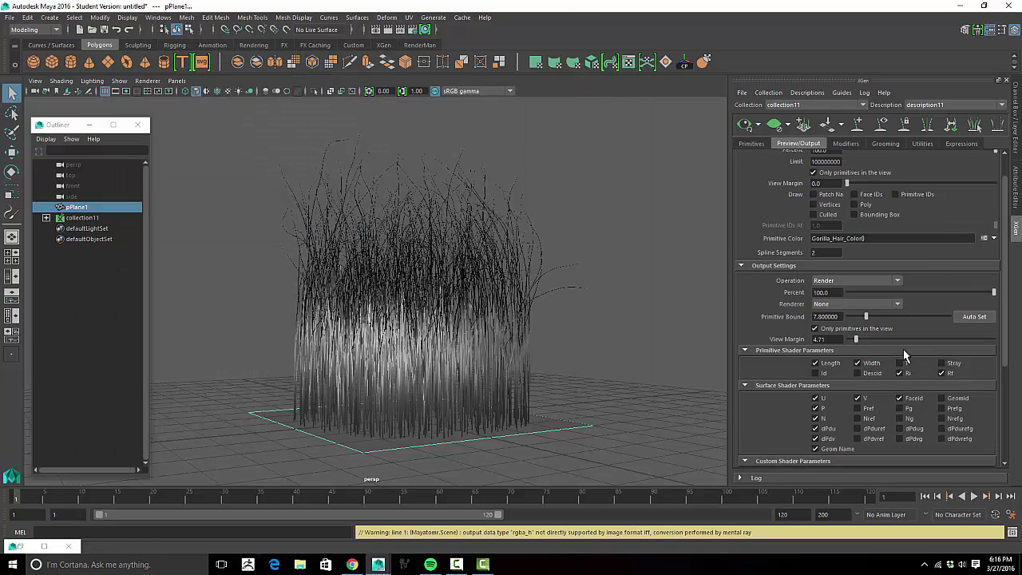
pyautogui.scroll(-4, 903, 349)
pyautogui.scroll(5, 903, 349)
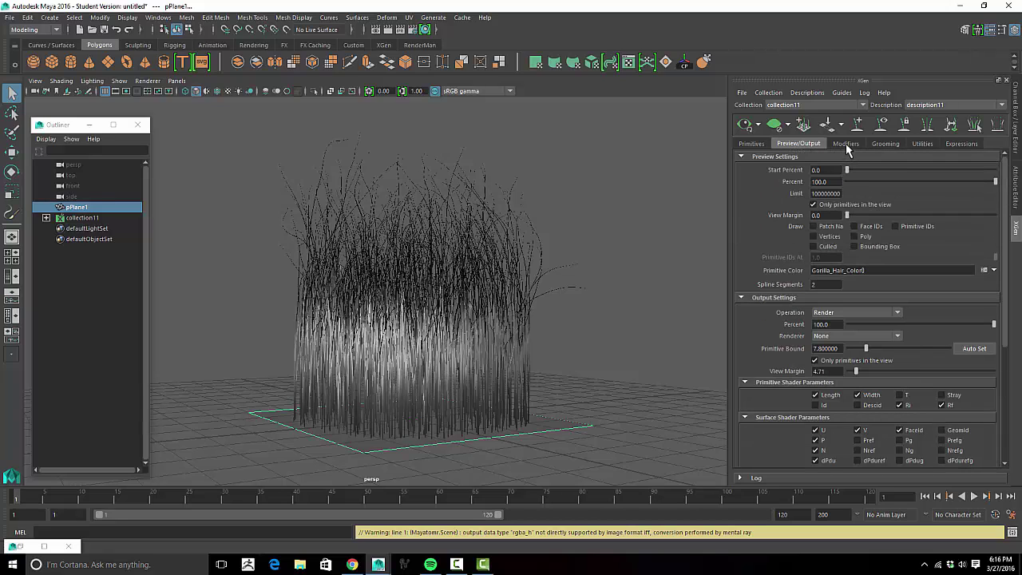
# Step: Reset Bend U and Bend V to 0 in the Primitives attributes
pyautogui.click(751, 144)
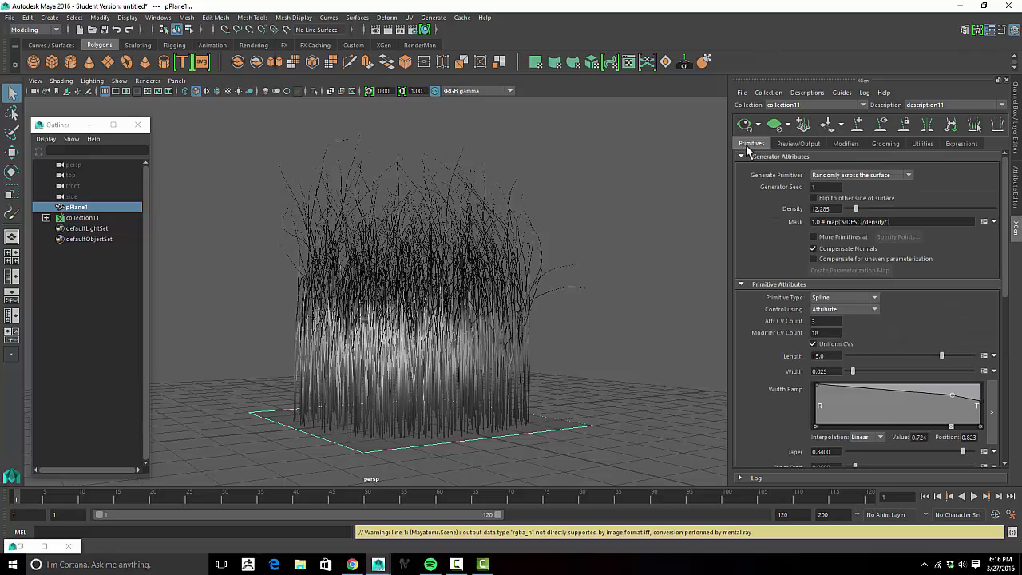
pyautogui.scroll(-5, 767, 388)
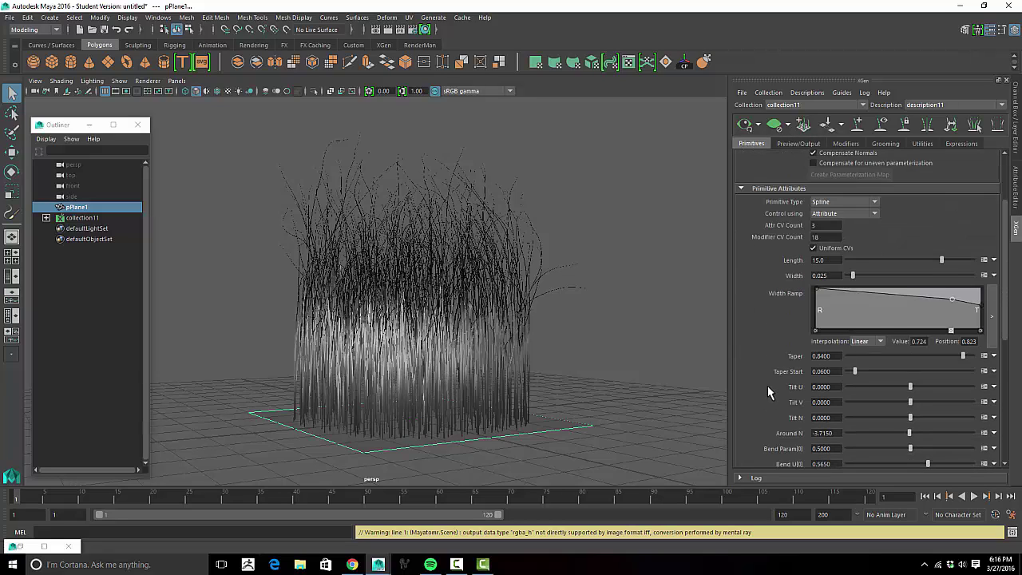
pyautogui.scroll(-2, 767, 385)
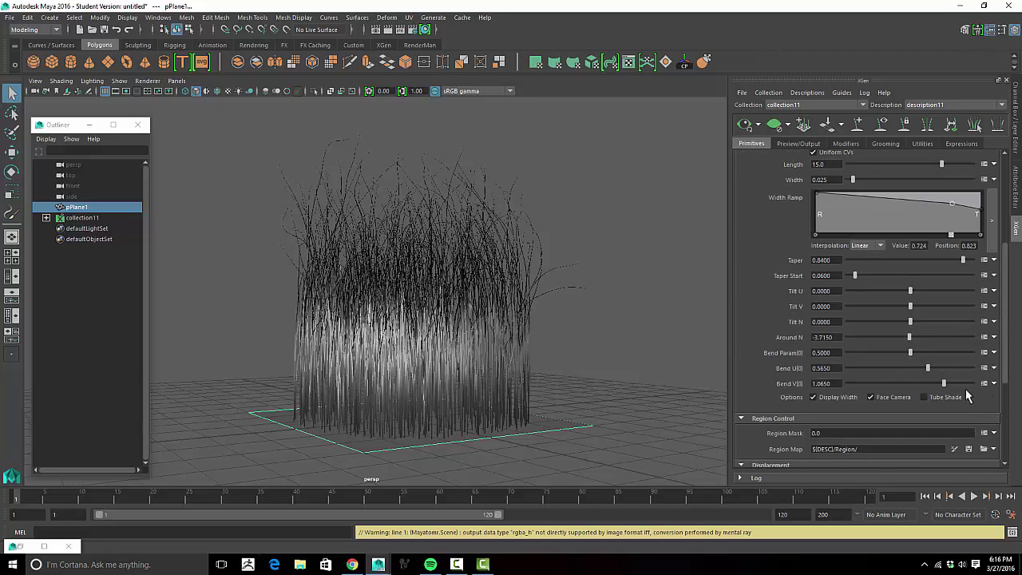
pyautogui.moveTo(924, 368)
pyautogui.mouseDown()
pyautogui.moveTo(894, 367)
pyautogui.moveTo(928, 367)
pyautogui.moveTo(926, 384)
pyautogui.mouseUp()
pyautogui.doubleClick(839, 368)
pyautogui.write('0')
pyautogui.press('Return')
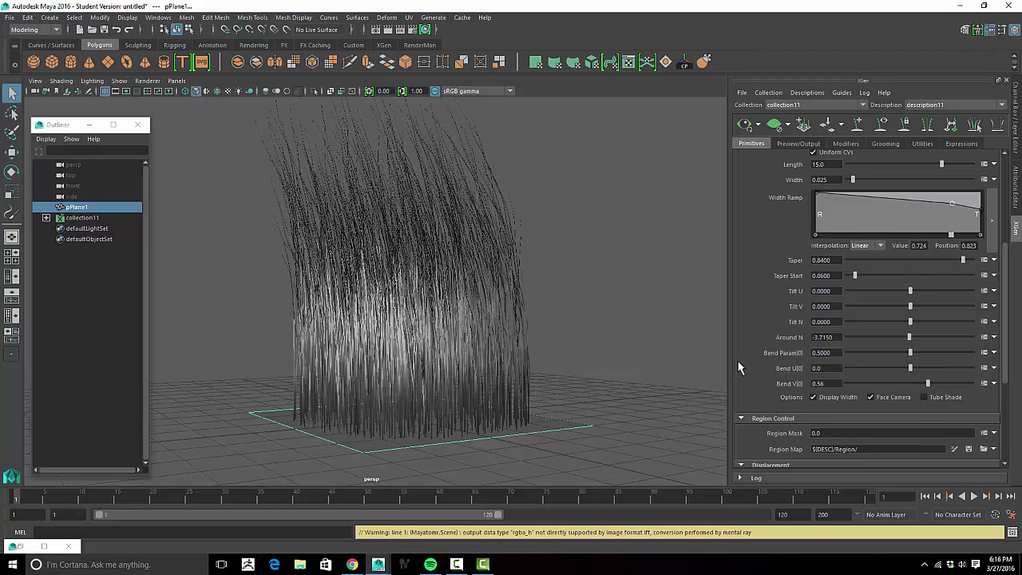
pyautogui.doubleClick(827, 383)
pyautogui.write('0')
pyautogui.press('Return')
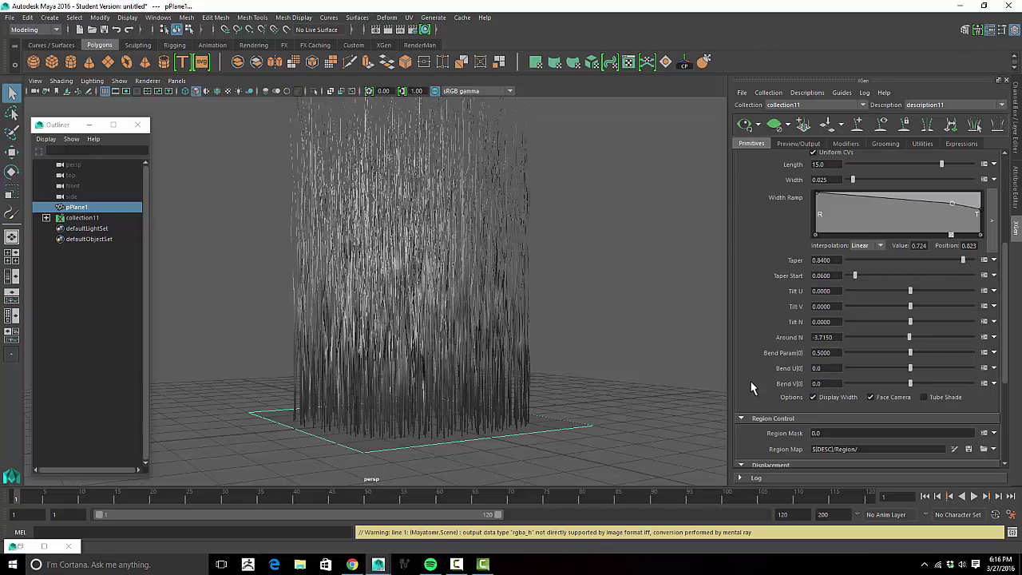
# Step: Bend the strands with Bend U at 0.735 and Bend V at -0.36
pyautogui.moveTo(554, 312)
pyautogui.keyDown('alt'); pyautogui.mouseDown()
pyautogui.moveTo(593, 327)
pyautogui.moveTo(564, 327)
pyautogui.mouseUp(); pyautogui.keyUp('alt')
pyautogui.moveTo(910, 369); pyautogui.dragTo(915, 384)
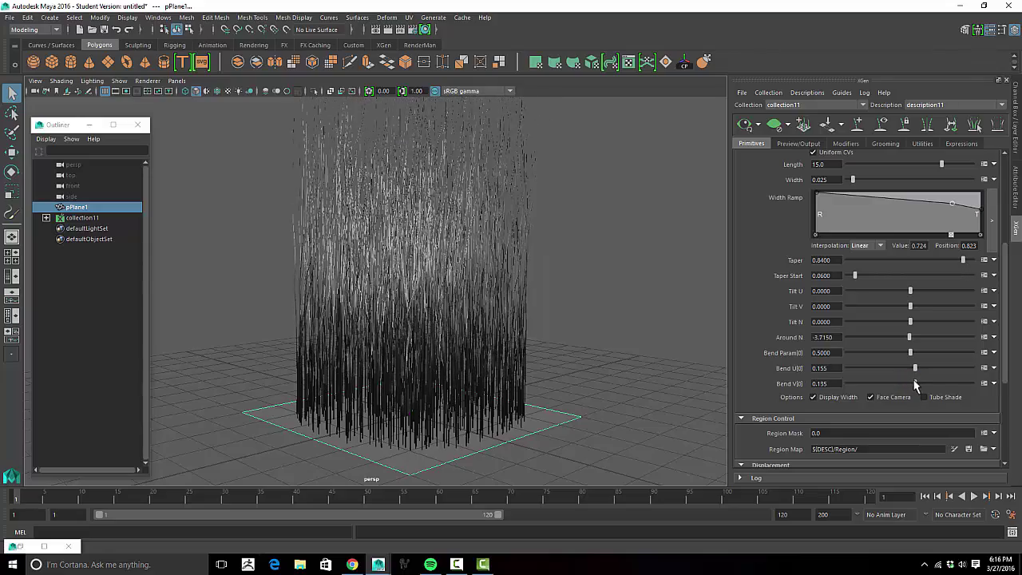
pyautogui.keyDown('alt'); pyautogui.moveTo(683, 376); pyautogui.dragTo(607, 376); pyautogui.keyUp('alt')
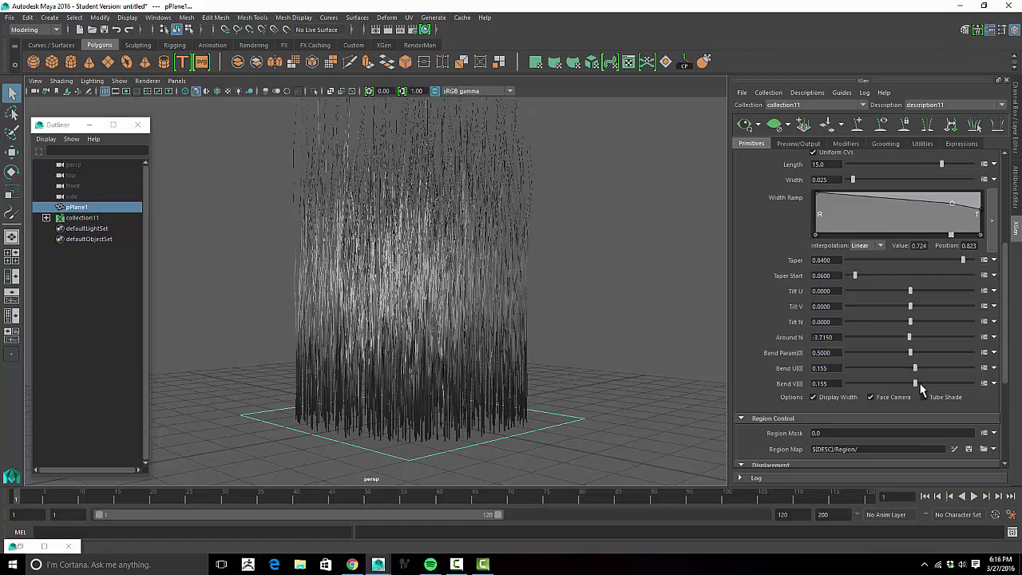
pyautogui.moveTo(920, 382); pyautogui.dragTo(919, 381)
pyautogui.hotkey('ctrl', 'z')
pyautogui.hotkey('ctrl', 'z')
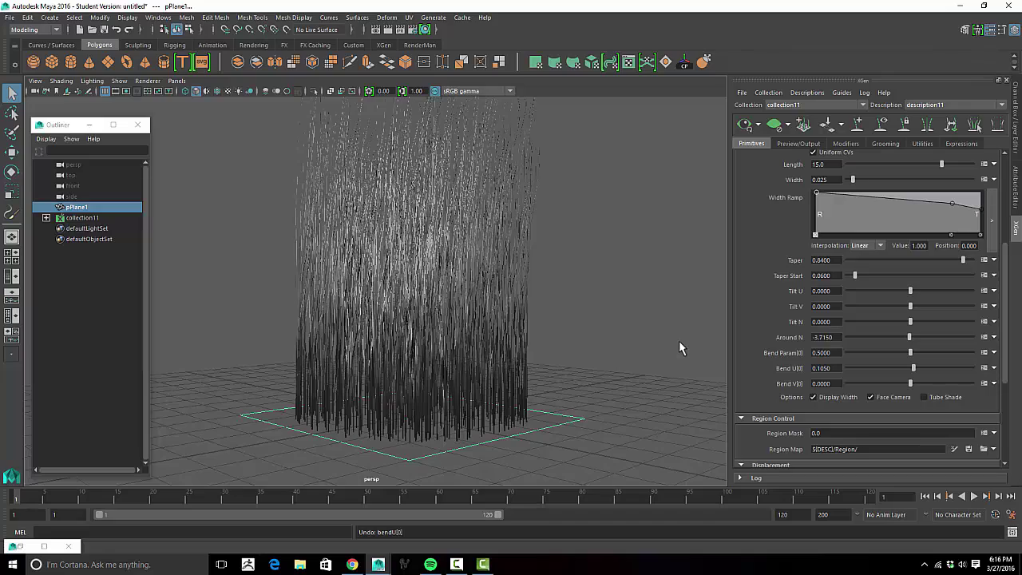
pyautogui.moveTo(913, 368); pyautogui.dragTo(928, 367)
pyautogui.moveTo(590, 355)
pyautogui.keyDown('alt'); pyautogui.mouseDown()
pyautogui.moveTo(548, 342)
pyautogui.moveTo(582, 349)
pyautogui.mouseUp(); pyautogui.keyUp('alt')
pyautogui.keyDown('alt'); pyautogui.moveTo(582, 349); pyautogui.dragTo(580, 354, button='middle'); pyautogui.keyUp('alt')
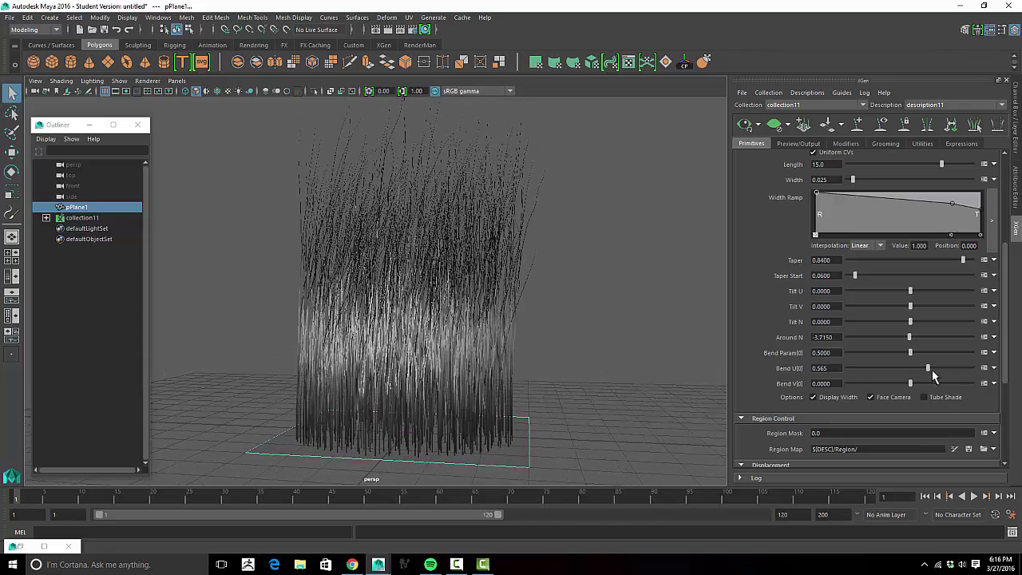
pyautogui.moveTo(928, 368); pyautogui.dragTo(899, 383)
pyautogui.keyDown('alt'); pyautogui.moveTo(525, 342); pyautogui.dragTo(551, 335); pyautogui.keyUp('alt')
pyautogui.keyDown('alt'); pyautogui.moveTo(554, 335); pyautogui.dragTo(559, 336, button='middle'); pyautogui.keyUp('alt')
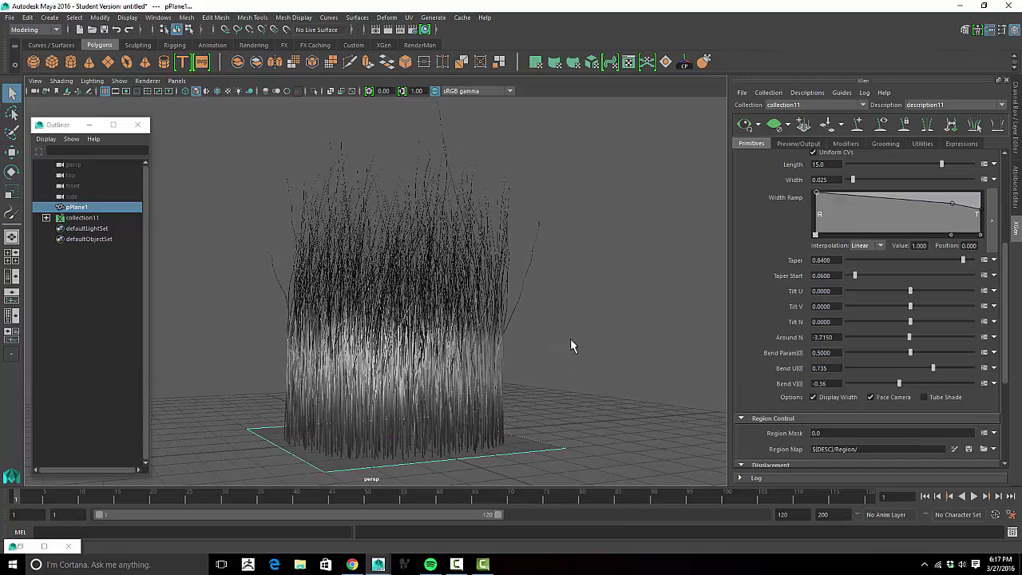
# Step: Enable Tube Shade, render the frame, and view the result in RGB
pyautogui.click(924, 397)
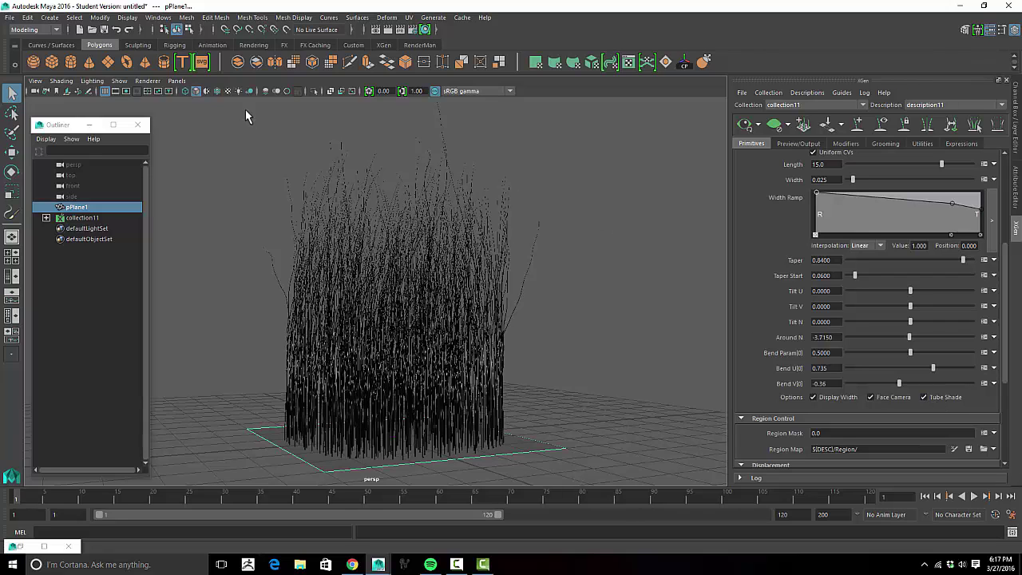
pyautogui.click(388, 30)
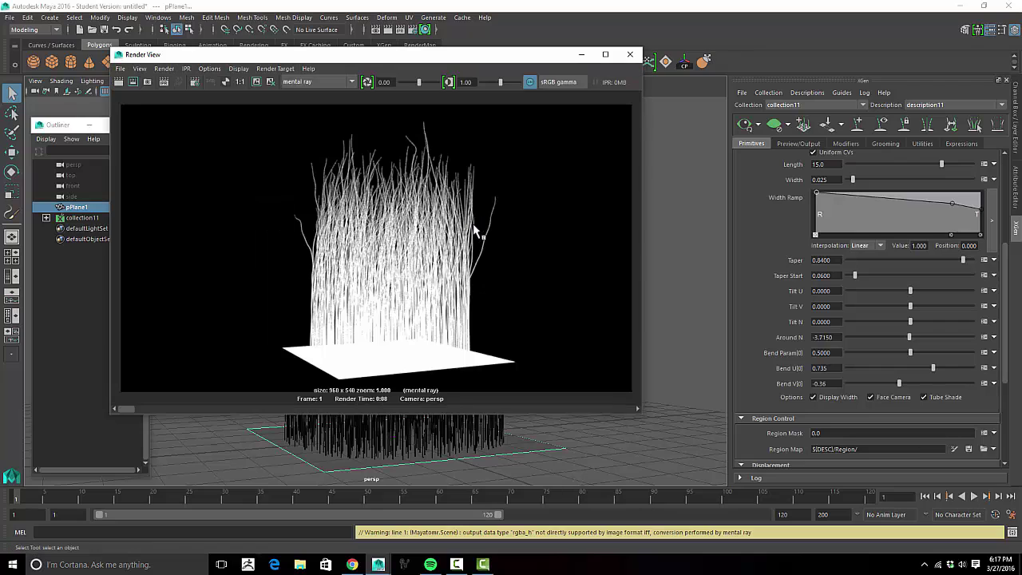
pyautogui.click(211, 80)
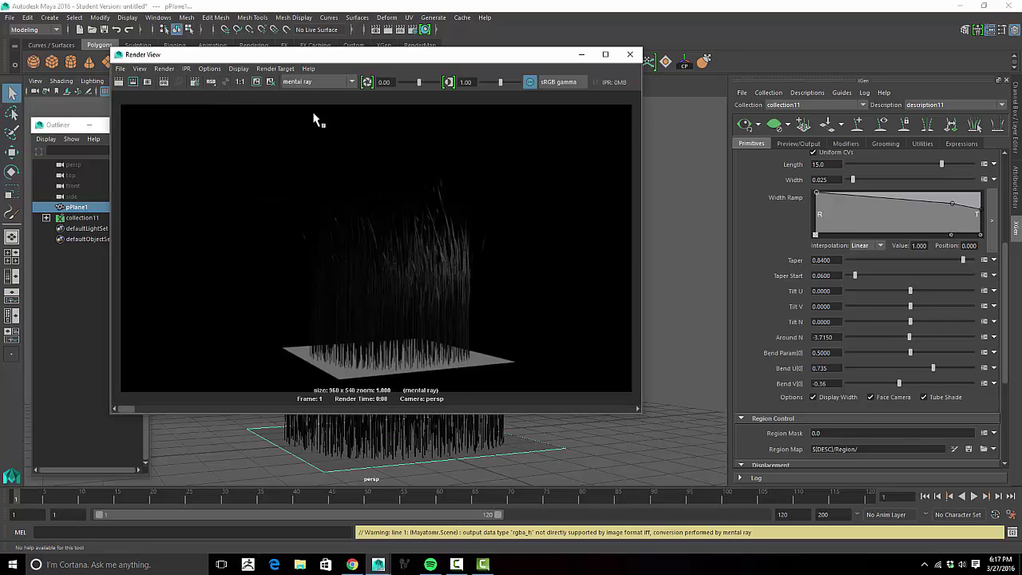
pyautogui.scroll(3, 789, 312)
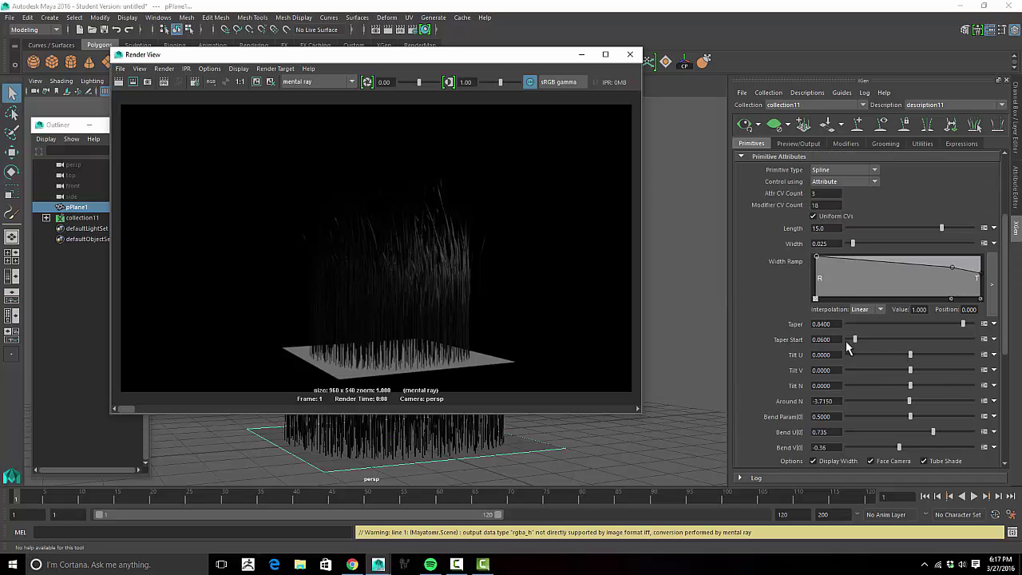
# Step: Set the grass strands to Taper 0.59 and Width 0.05, with Density 6.51
pyautogui.click(582, 54)
pyautogui.moveTo(963, 324)
pyautogui.mouseDown()
pyautogui.moveTo(913, 325)
pyautogui.moveTo(948, 324)
pyautogui.mouseUp()
pyautogui.moveTo(853, 243); pyautogui.dragTo(857, 204)
pyautogui.scroll(4, 862, 242)
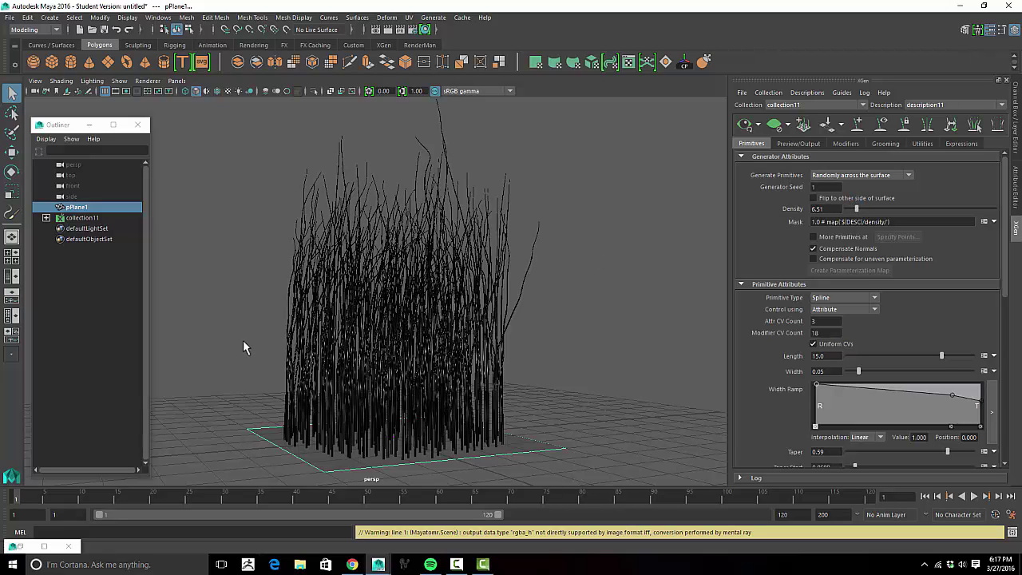
# Step: Render the current frame and compare its alpha channel with the colour image
pyautogui.click(388, 30)
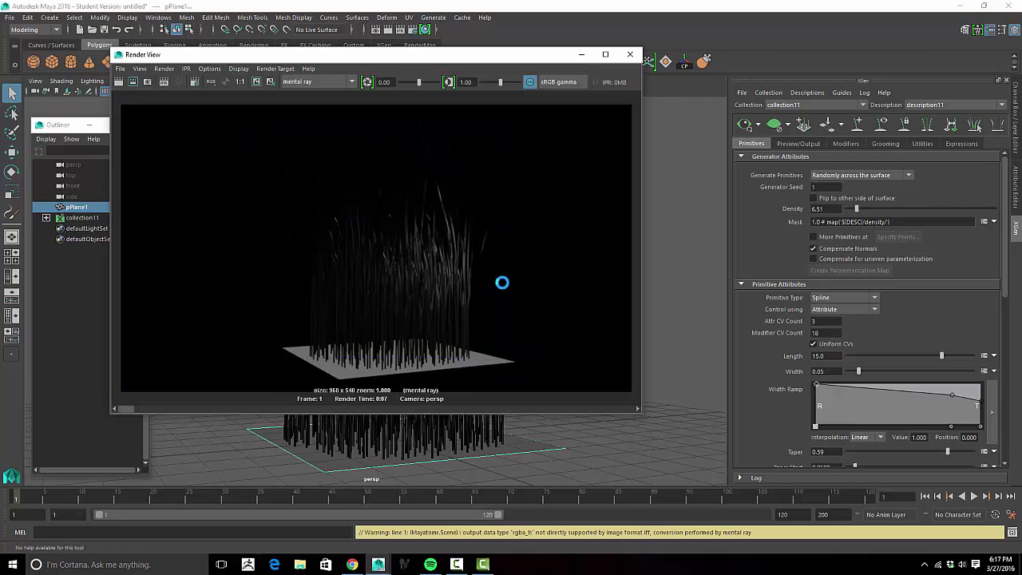
pyautogui.click(224, 81)
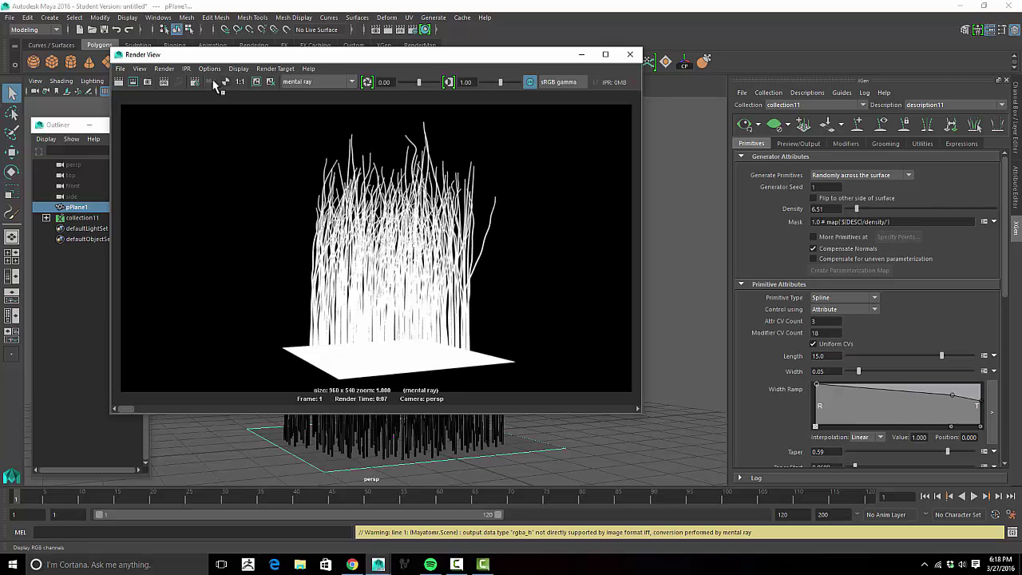
pyautogui.click(216, 85)
# Step: Delete the ground plane and set the render image size to 512 × 512 pixels
pyautogui.click(581, 54)
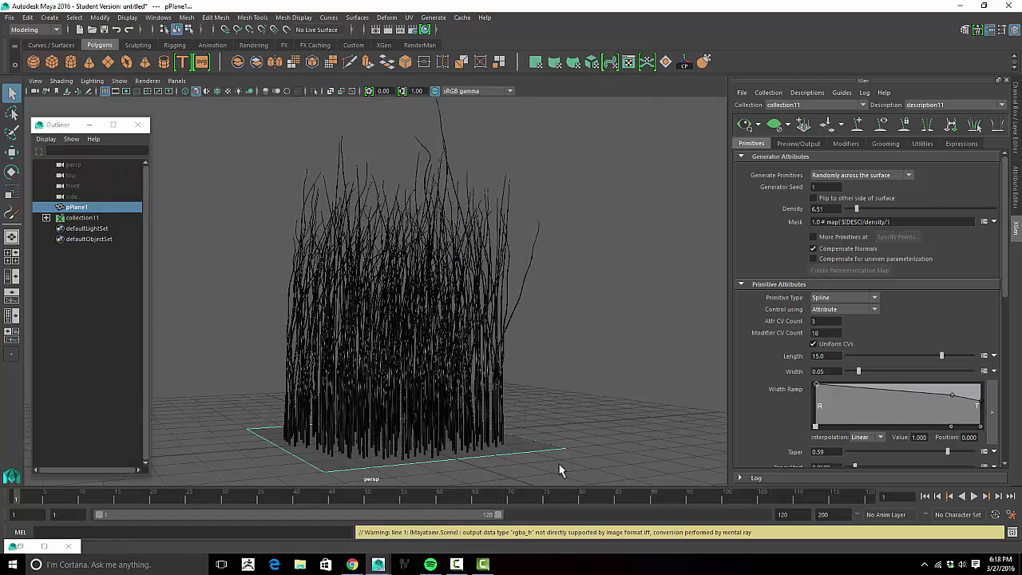
pyautogui.press('Delete')
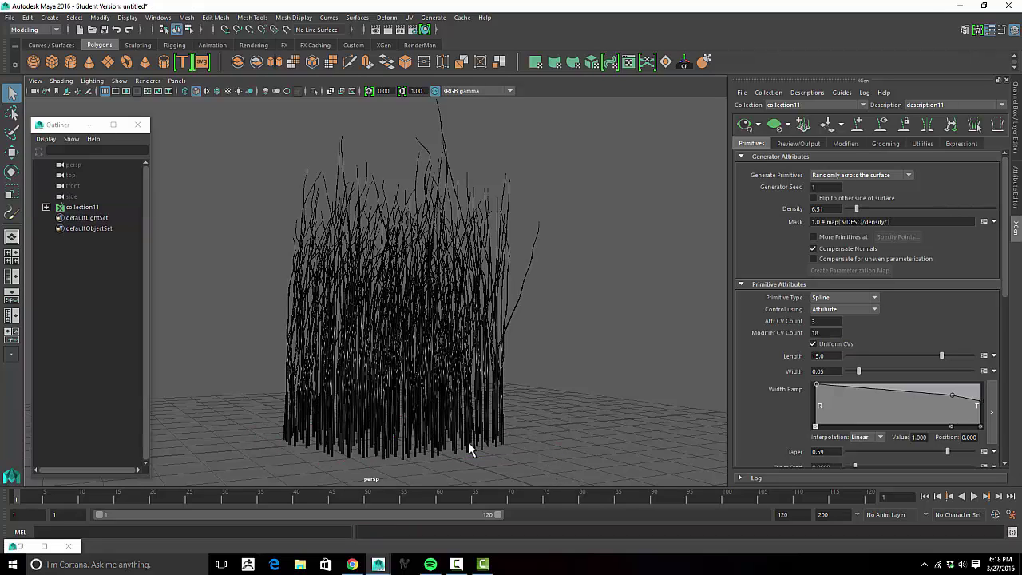
pyautogui.click(412, 30)
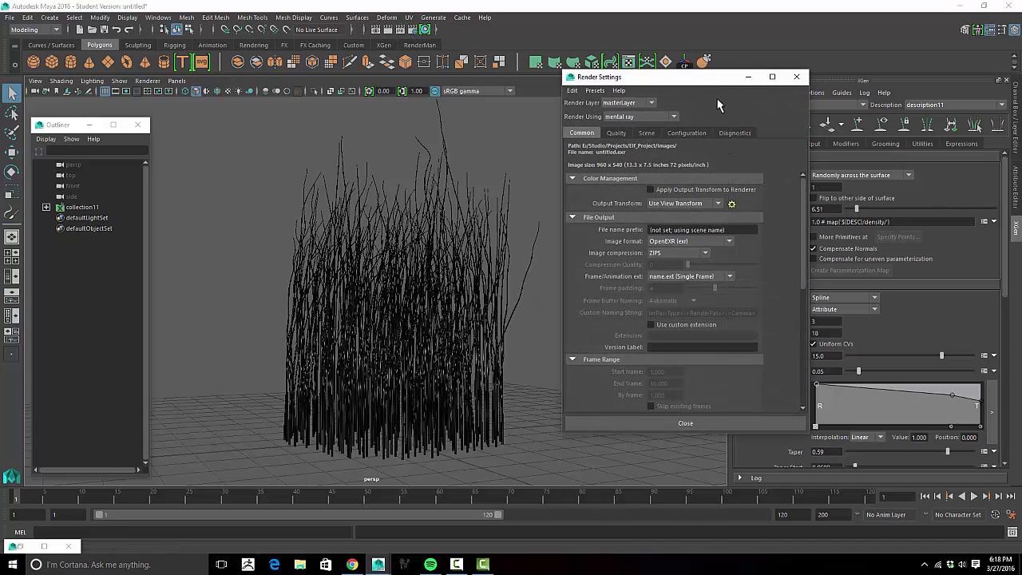
pyautogui.moveTo(708, 78); pyautogui.dragTo(706, 31)
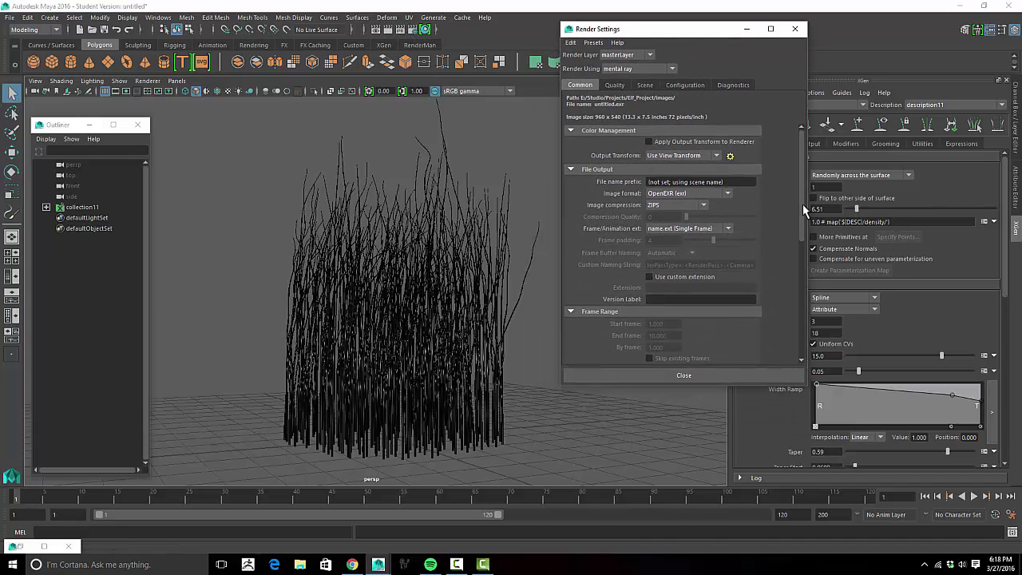
pyautogui.moveTo(803, 204); pyautogui.dragTo(774, 313)
pyautogui.doubleClick(672, 260)
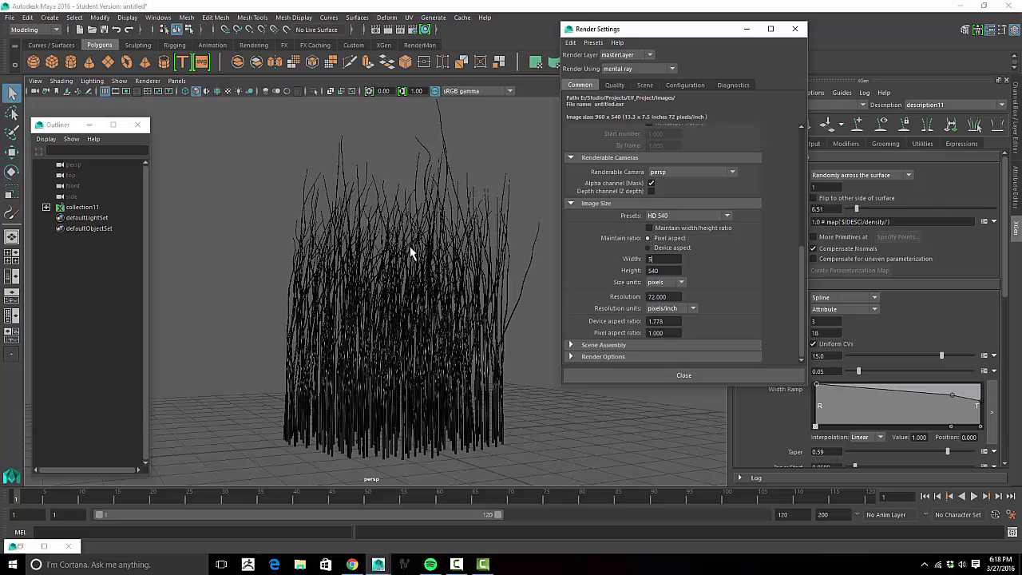
pyautogui.press('Tab')
pyautogui.click(733, 376)
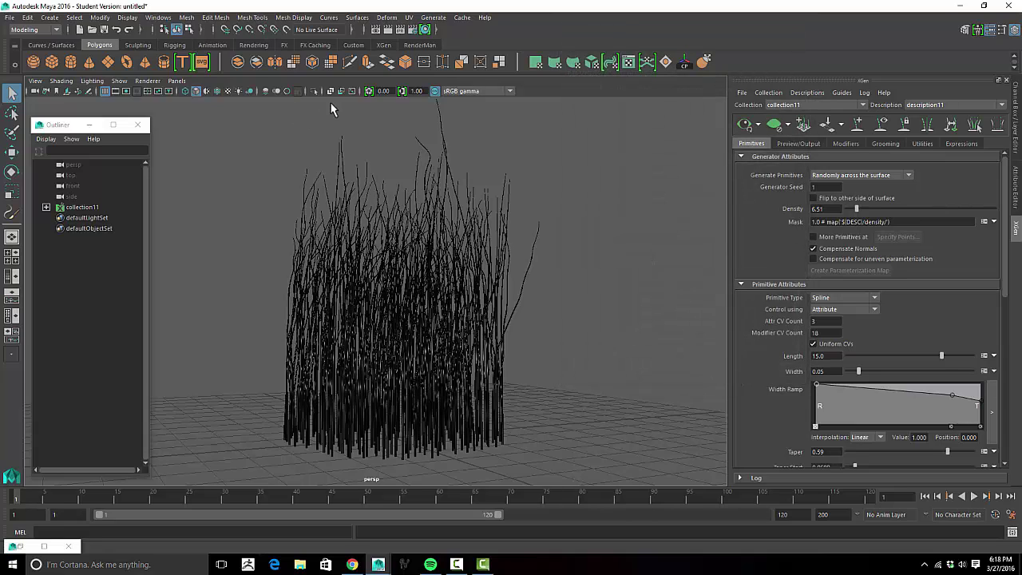
# Step: Turn on the viewport Resolution Gate, close the Outliner, and orbit to frame the grass
pyautogui.click(127, 91)
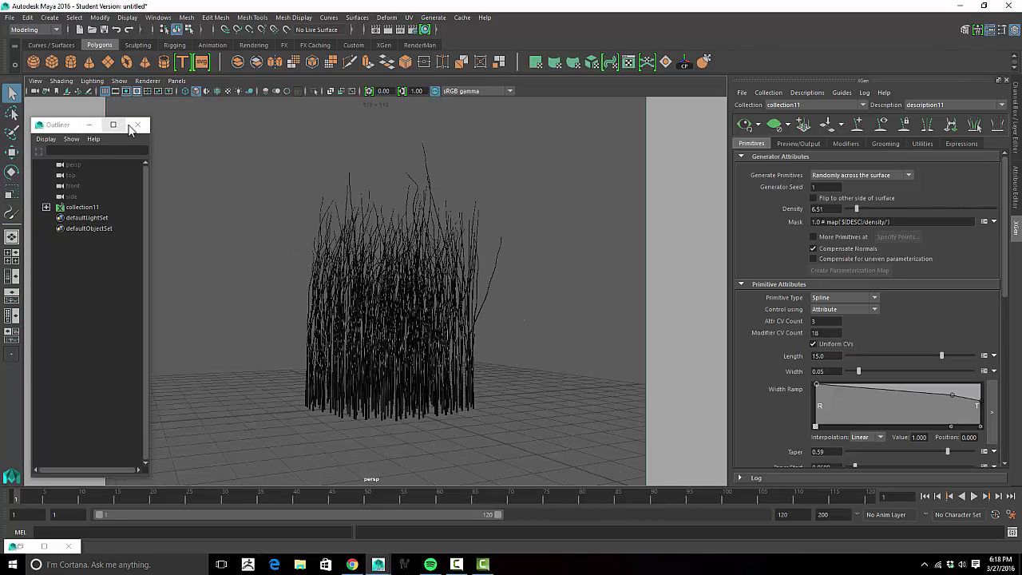
pyautogui.click(138, 124)
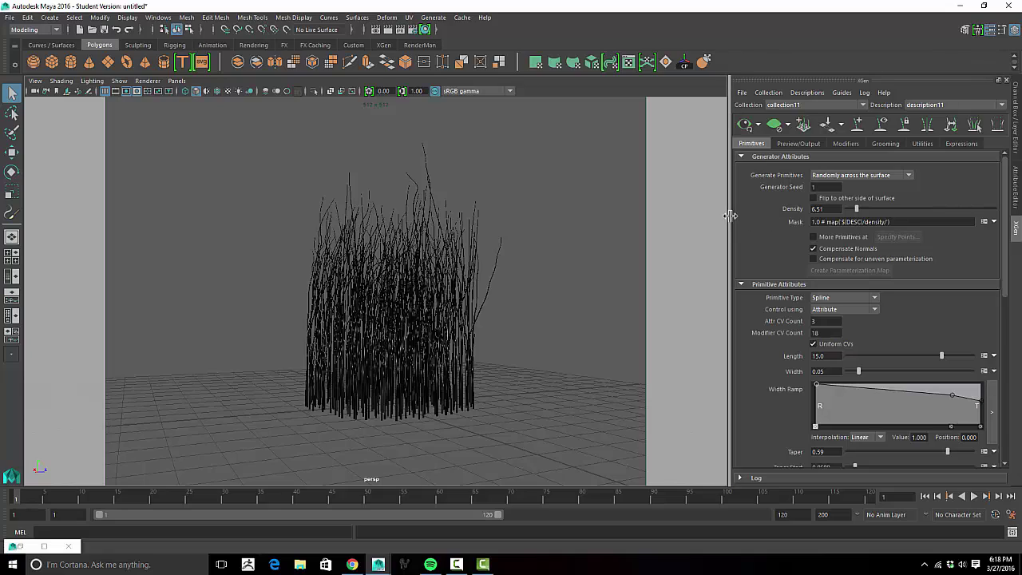
pyautogui.keyDown('alt'); pyautogui.moveTo(571, 231); pyautogui.dragTo(600, 231); pyautogui.keyUp('alt')
pyautogui.keyDown('alt'); pyautogui.moveTo(600, 231); pyautogui.dragTo(592, 216, button='middle'); pyautogui.keyUp('alt')
pyautogui.keyDown('alt'); pyautogui.moveTo(591, 216); pyautogui.dragTo(584, 218, button='right'); pyautogui.keyUp('alt')
pyautogui.keyDown('alt'); pyautogui.moveTo(584, 217); pyautogui.dragTo(584, 218, button='middle'); pyautogui.keyUp('alt')
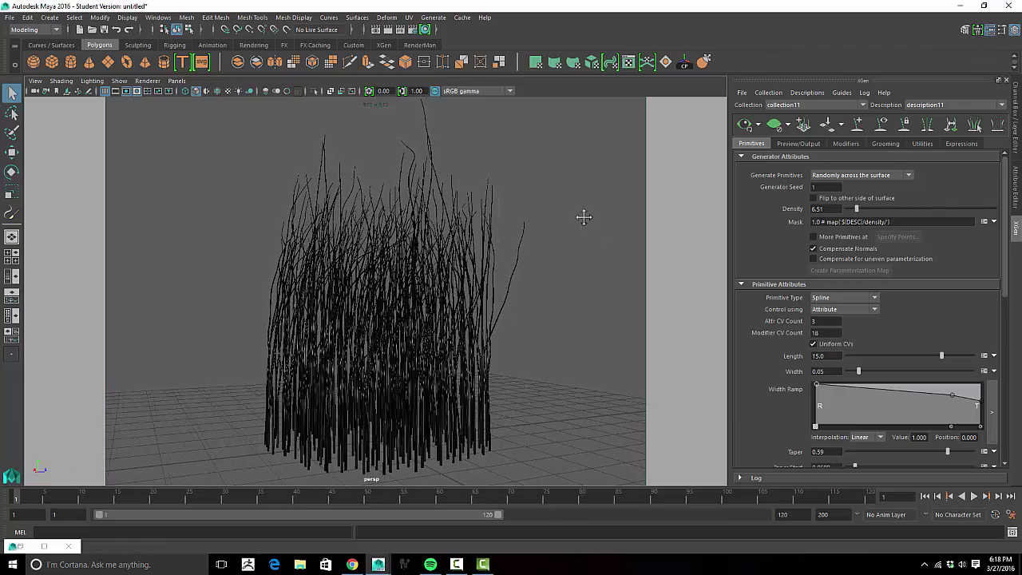
pyautogui.keyDown('alt'); pyautogui.moveTo(583, 217); pyautogui.dragTo(569, 233); pyautogui.keyUp('alt')
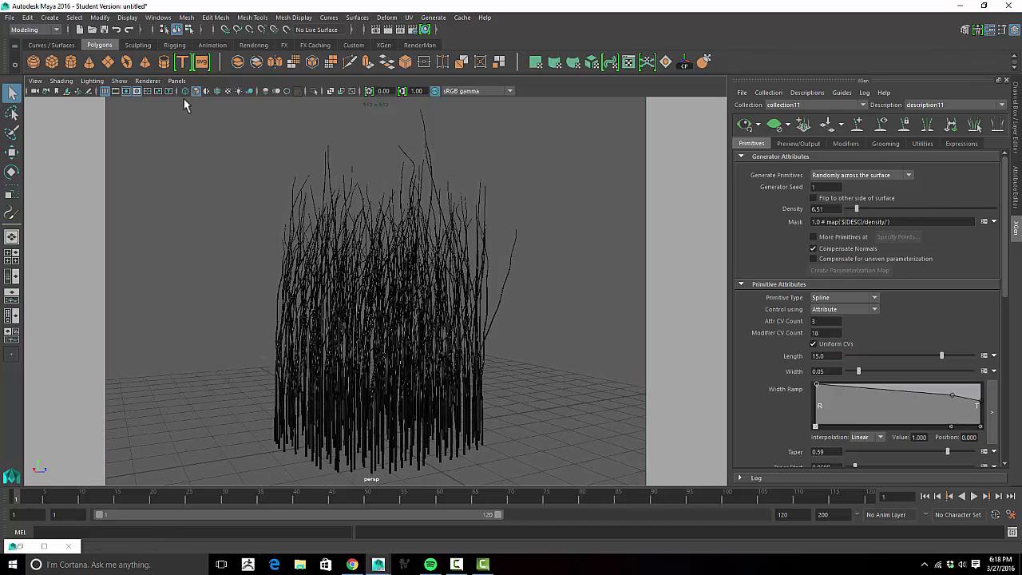
# Step: Set Render Settings Width and Height to 1024, giving the 1k Square preset
pyautogui.click(414, 29)
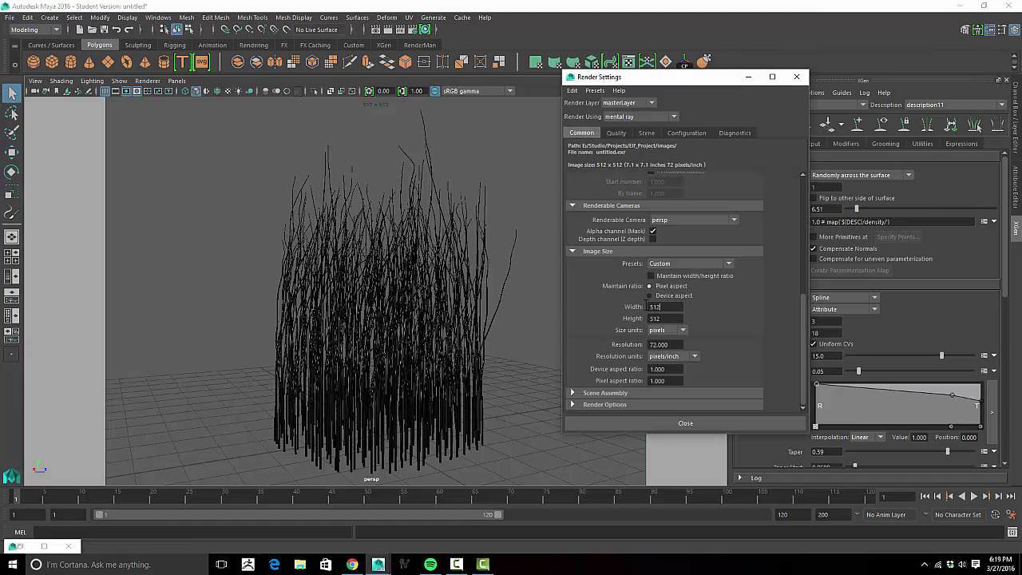
pyautogui.write('1024')
pyautogui.press('Tab')
pyautogui.write('1024')
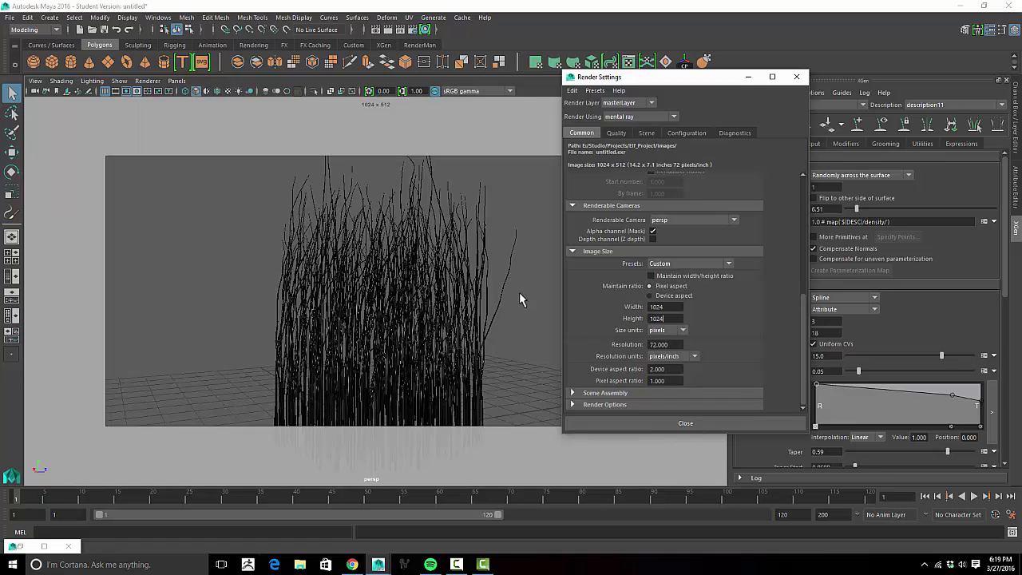
pyautogui.press('Return')
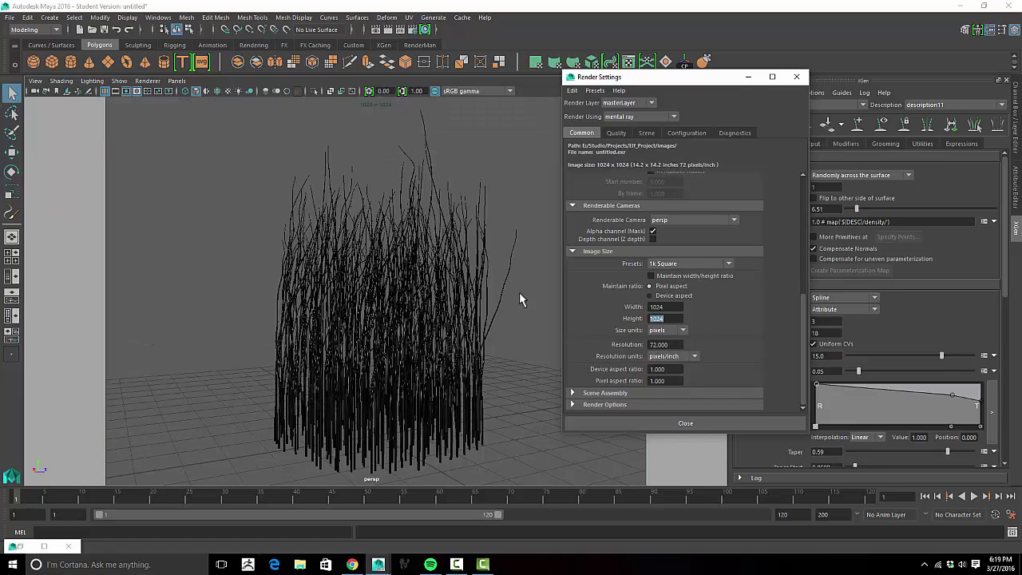
pyautogui.click(797, 78)
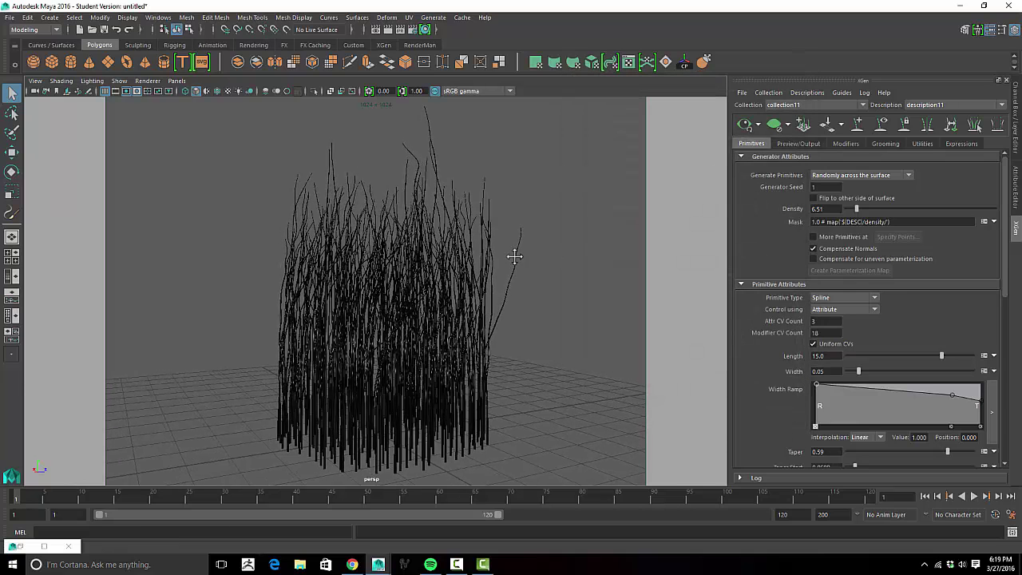
# Step: In the XGen Modifiers tab, raise the Noise1 mask to 6.34
pyautogui.scroll(-5, 971, 303)
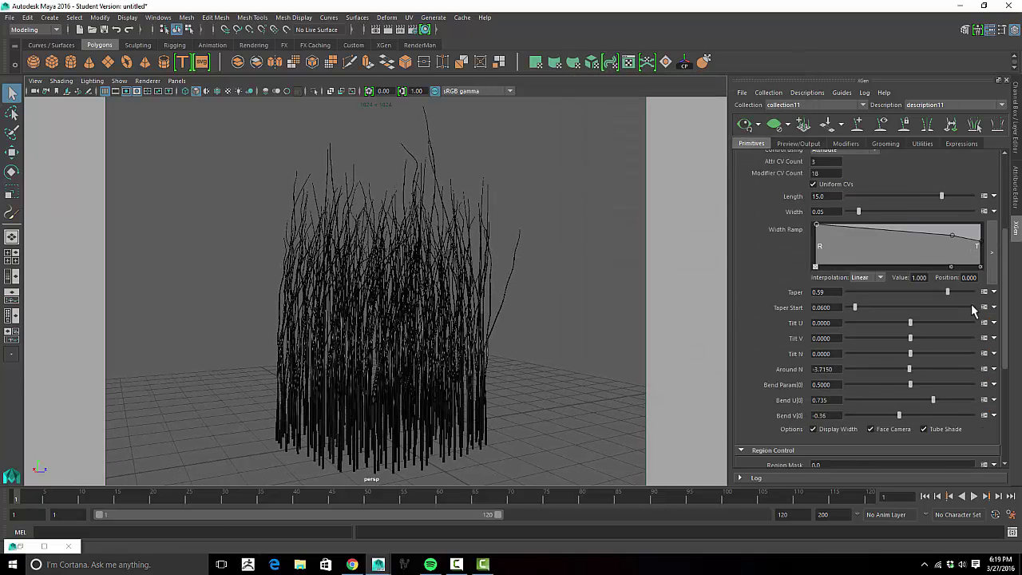
pyautogui.scroll(5, 971, 303)
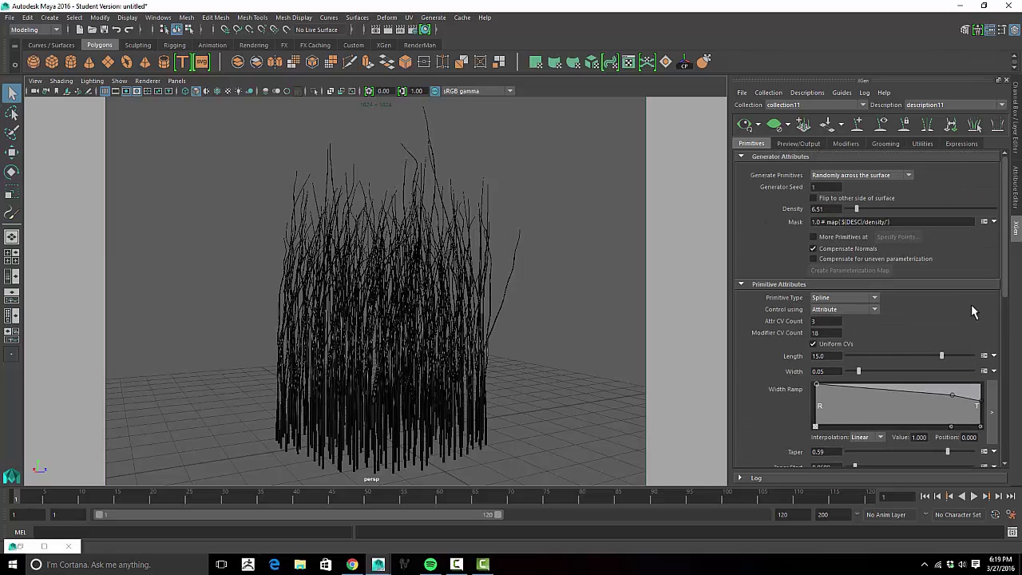
pyautogui.scroll(-6, 971, 304)
pyautogui.scroll(6, 971, 304)
pyautogui.click(961, 144)
pyautogui.click(923, 144)
pyautogui.click(887, 143)
pyautogui.click(848, 143)
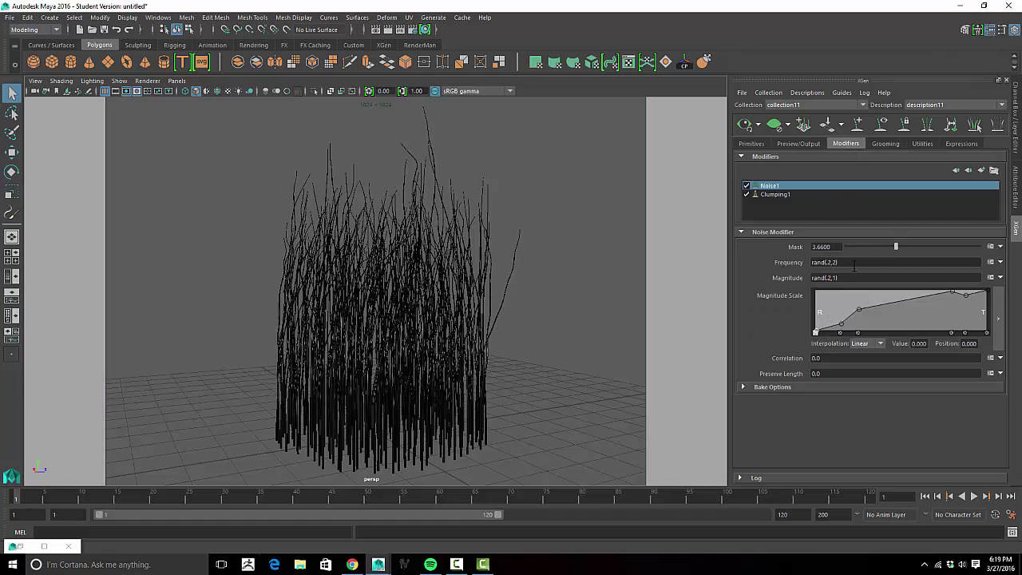
pyautogui.moveTo(894, 245); pyautogui.dragTo(963, 248)
pyautogui.click(968, 294)
# Step: Set Clumping1 to Freq_fine 0.815, Freq_coarse 36, Strength 0.155, Contrast 0.60 and toggle Volumize
pyautogui.click(770, 195)
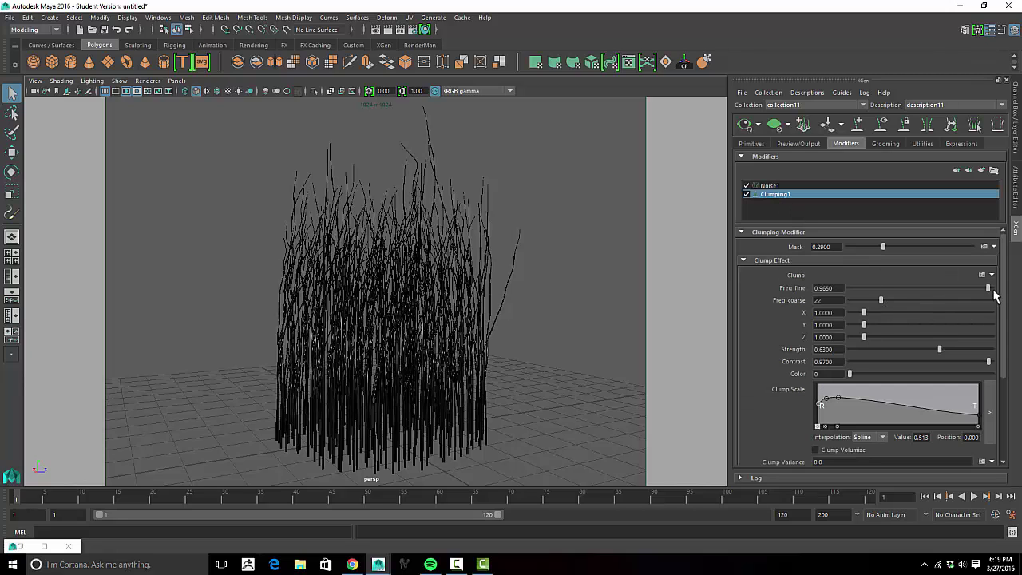
pyautogui.moveTo(989, 288); pyautogui.dragTo(966, 288)
pyautogui.moveTo(872, 300)
pyautogui.mouseDown()
pyautogui.moveTo(912, 300)
pyautogui.moveTo(883, 312)
pyautogui.moveTo(922, 314)
pyautogui.moveTo(866, 313)
pyautogui.mouseUp()
pyautogui.moveTo(945, 356); pyautogui.dragTo(878, 346)
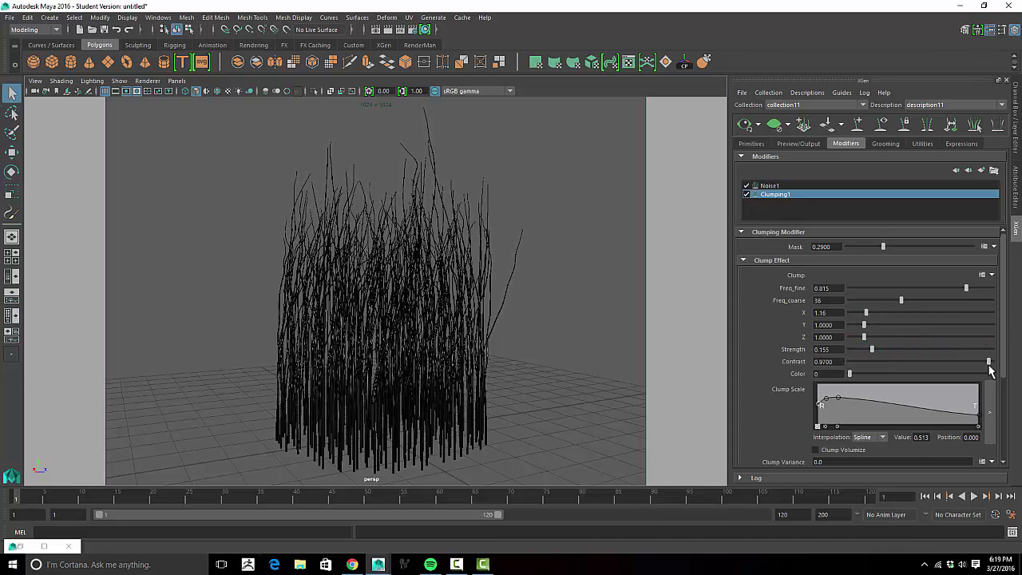
pyautogui.moveTo(989, 361); pyautogui.dragTo(947, 364)
pyautogui.scroll(-4, 799, 353)
pyautogui.scroll(1, 798, 354)
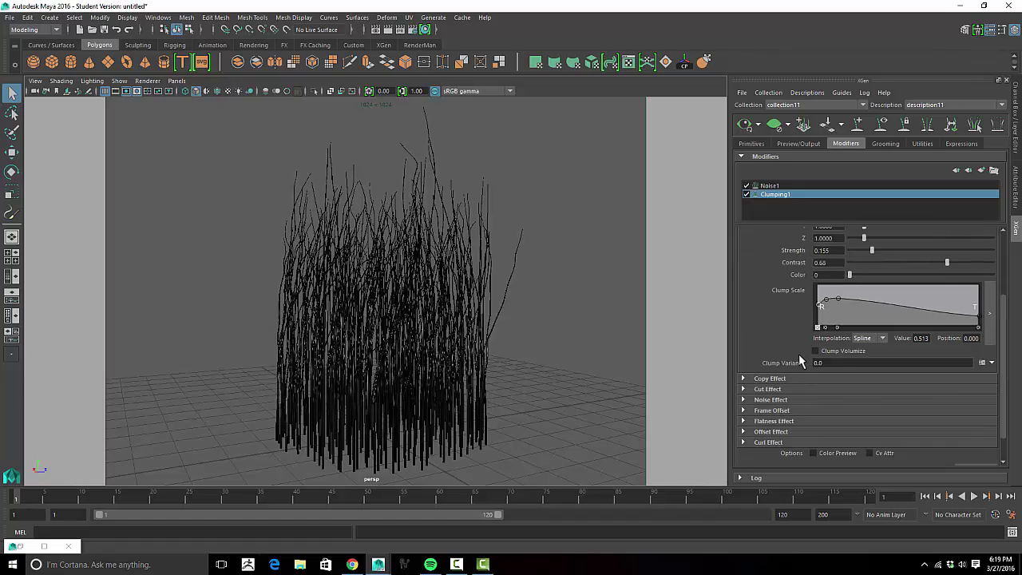
pyautogui.scroll(-2, 798, 355)
pyautogui.click(816, 321)
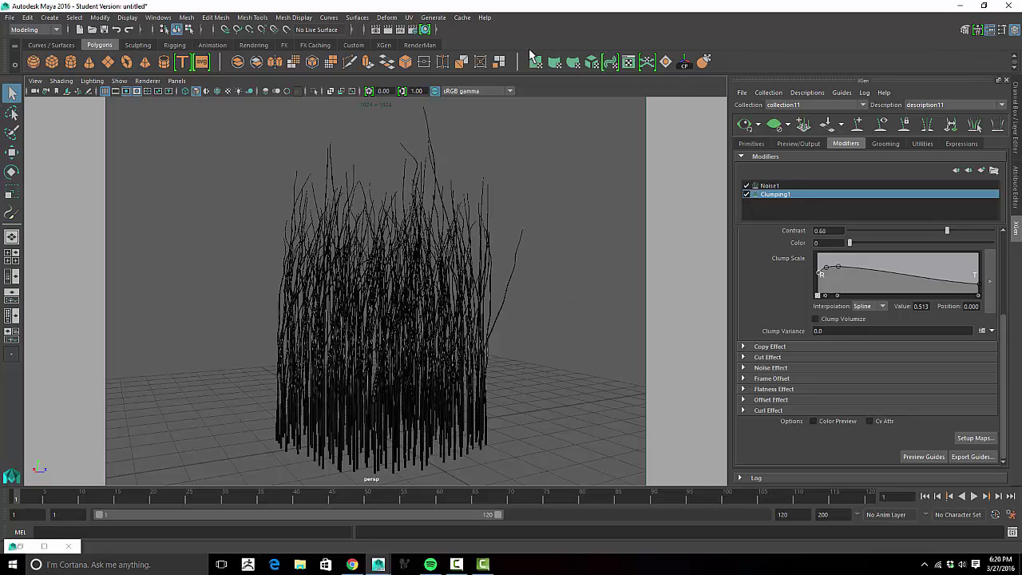
# Step: Render a 1024 × 1024 frame of the loosened grass, close it, and reframe the view
pyautogui.click(387, 30)
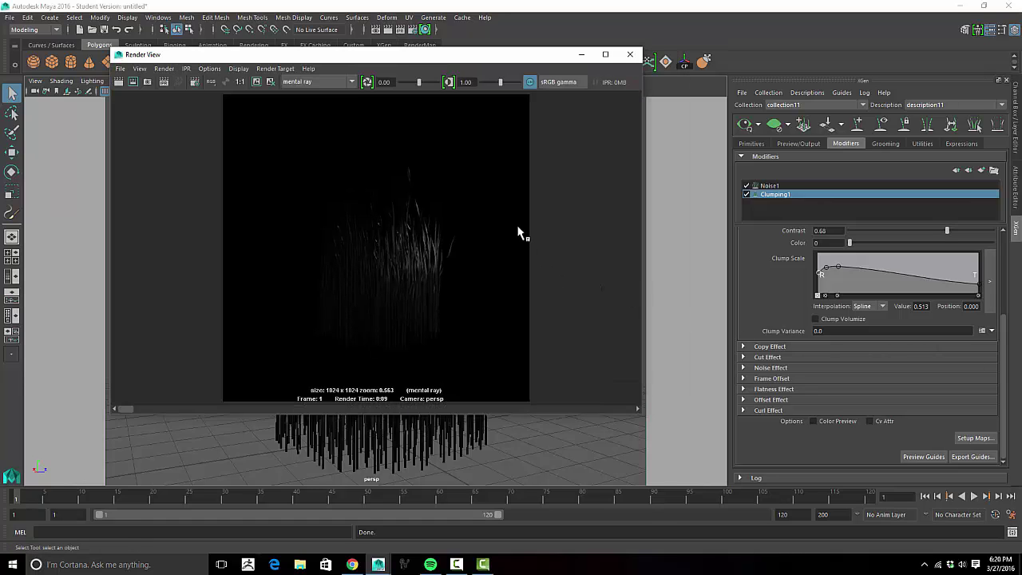
pyautogui.click(628, 55)
pyautogui.keyDown('alt'); pyautogui.moveTo(433, 308); pyautogui.dragTo(479, 289); pyautogui.keyUp('alt')
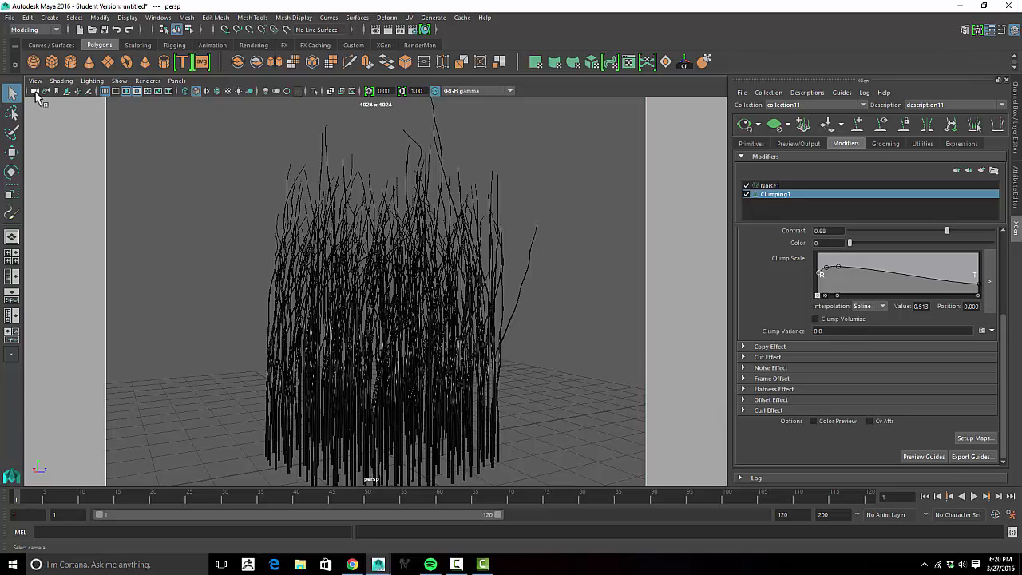
# Step: Set the persp camera's Display Options Overscan to 1.8
pyautogui.click(42, 92)
pyautogui.click(1016, 128)
pyautogui.click(1016, 188)
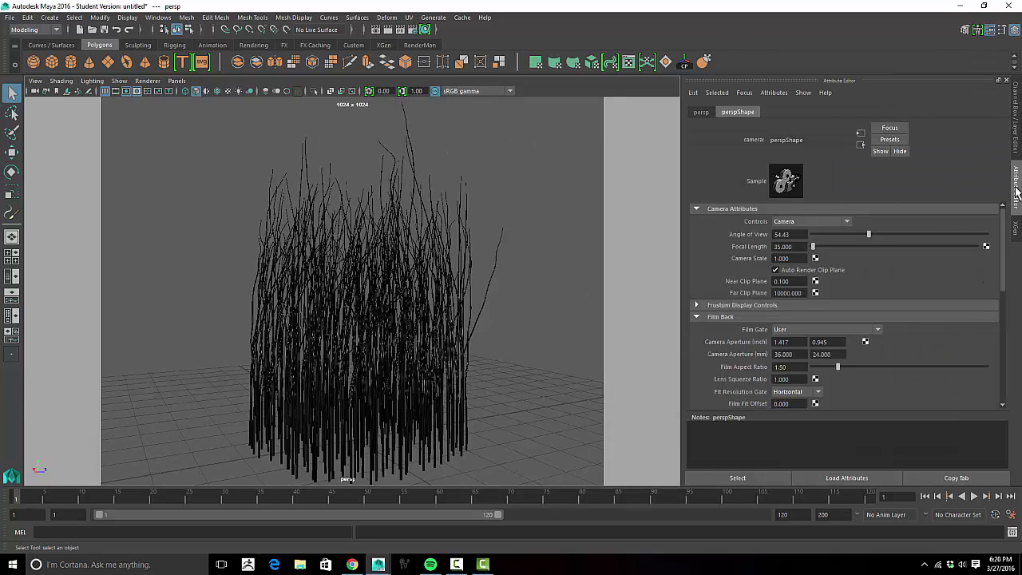
pyautogui.scroll(-5, 853, 291)
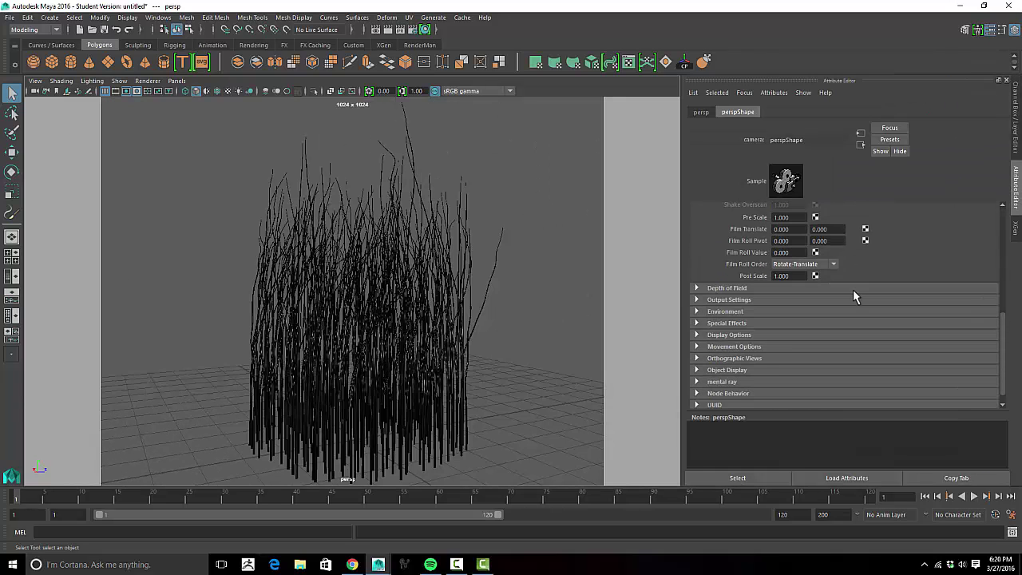
pyautogui.scroll(-1, 853, 293)
pyautogui.click(748, 318)
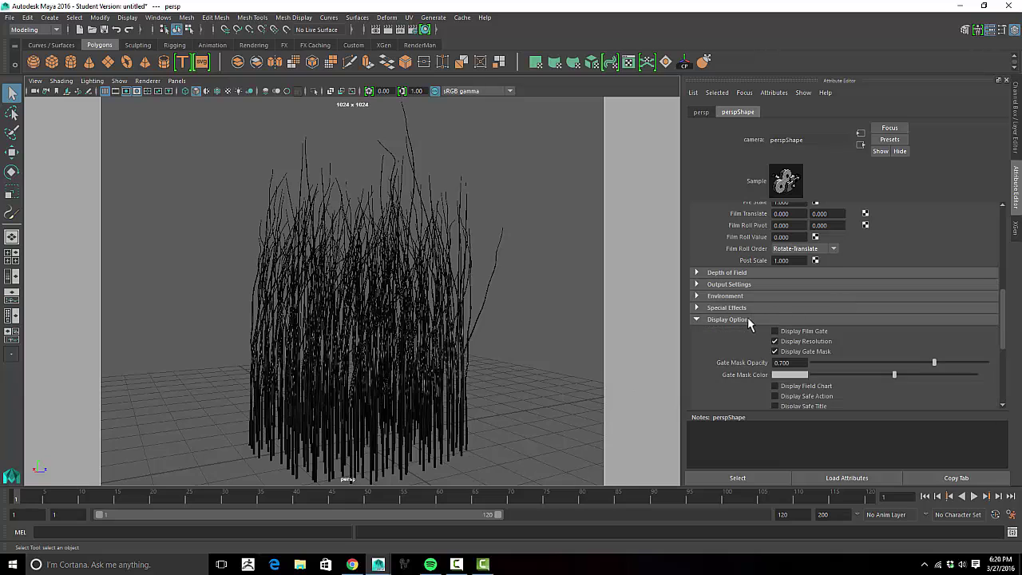
pyautogui.scroll(-3, 817, 314)
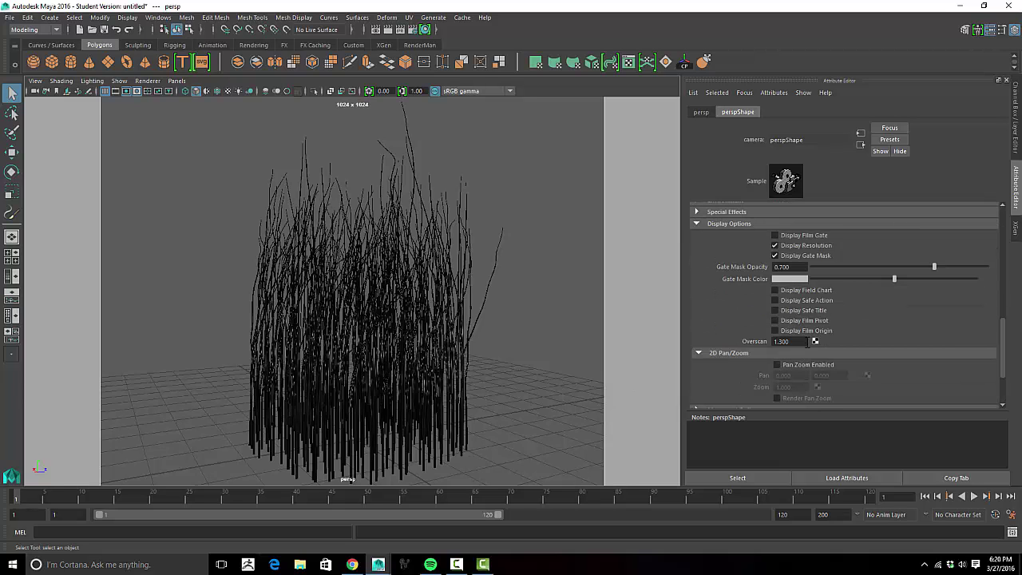
pyautogui.moveTo(799, 343)
pyautogui.keyDown('ctrl'); pyautogui.mouseDown()
pyautogui.moveTo(790, 344)
pyautogui.moveTo(802, 341)
pyautogui.mouseUp(); pyautogui.keyUp('ctrl')
# Step: Tumble and dolly the perspective camera until the grass fills the square render gate
pyautogui.keyDown('alt'); pyautogui.moveTo(458, 302); pyautogui.dragTo(476, 286, button='middle'); pyautogui.keyUp('alt')
pyautogui.keyDown('alt'); pyautogui.moveTo(476, 285); pyautogui.dragTo(489, 260, button='right'); pyautogui.keyUp('alt')
pyautogui.moveTo(489, 260)
pyautogui.keyDown('alt'); pyautogui.mouseDown(button='middle')
pyautogui.moveTo(500, 265)
pyautogui.moveTo(500, 250)
pyautogui.mouseUp(button='middle'); pyautogui.keyUp('alt')
pyautogui.keyDown('alt'); pyautogui.moveTo(500, 250); pyautogui.dragTo(507, 244, button='right'); pyautogui.keyUp('alt')
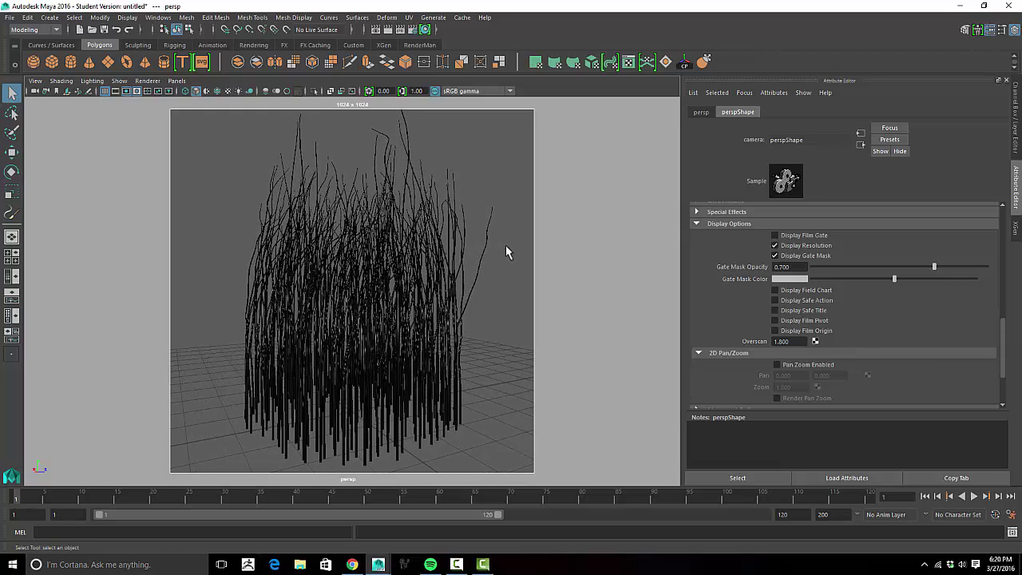
pyautogui.keyDown('alt'); pyautogui.moveTo(507, 244); pyautogui.dragTo(507, 242); pyautogui.keyUp('alt')
pyautogui.keyDown('alt'); pyautogui.moveTo(502, 245); pyautogui.dragTo(505, 244, button='right'); pyautogui.keyUp('alt')
pyautogui.keyDown('alt'); pyautogui.moveTo(505, 243); pyautogui.dragTo(506, 242); pyautogui.keyUp('alt')
pyautogui.moveTo(506, 242)
pyautogui.keyDown('alt'); pyautogui.mouseDown(button='right')
pyautogui.moveTo(507, 232)
pyautogui.moveTo(497, 247)
pyautogui.mouseUp(button='right'); pyautogui.keyUp('alt')
pyautogui.keyDown('alt'); pyautogui.moveTo(497, 246); pyautogui.dragTo(495, 247); pyautogui.keyUp('alt')
pyautogui.keyDown('alt'); pyautogui.moveTo(495, 247); pyautogui.dragTo(492, 249, button='middle'); pyautogui.keyUp('alt')
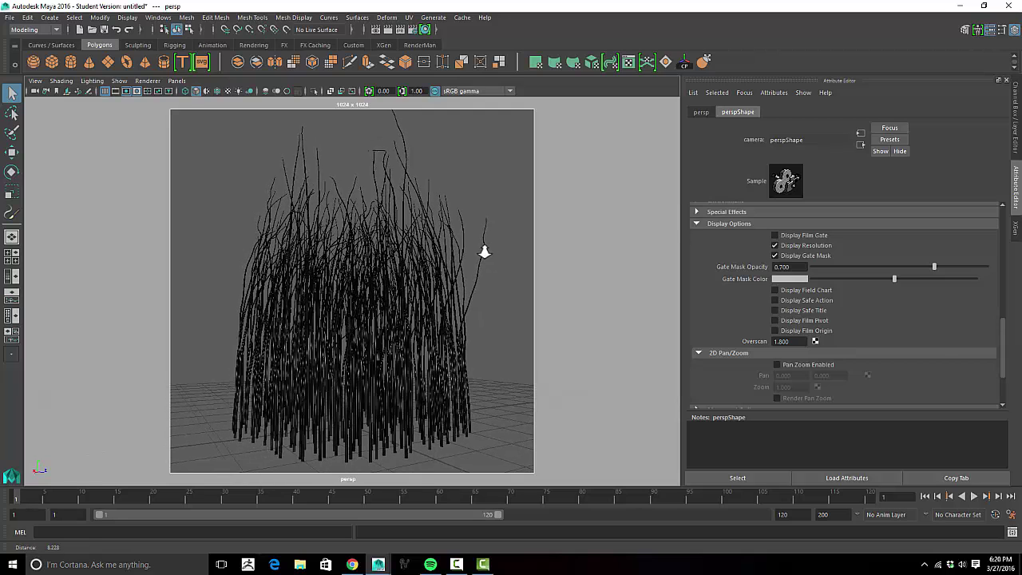
# Step: In the full-size side view, select the grass geoshader and rotate it to Rotate Y -2.691
pyautogui.press('space')
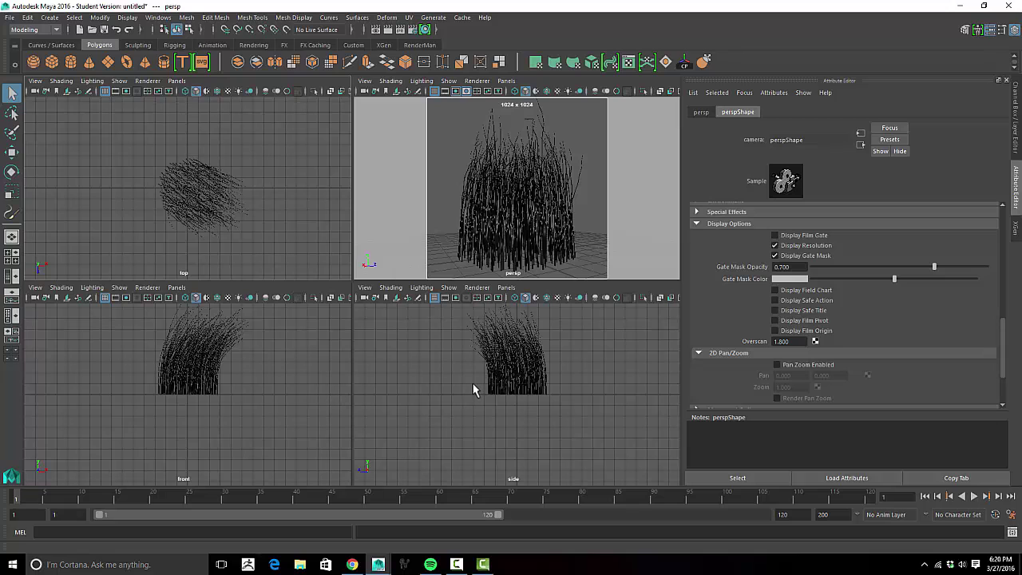
pyautogui.press('space')
pyautogui.keyDown('alt'); pyautogui.moveTo(444, 335); pyautogui.dragTo(484, 404, button='middle'); pyautogui.keyUp('alt')
pyautogui.scroll(-2, 484, 404)
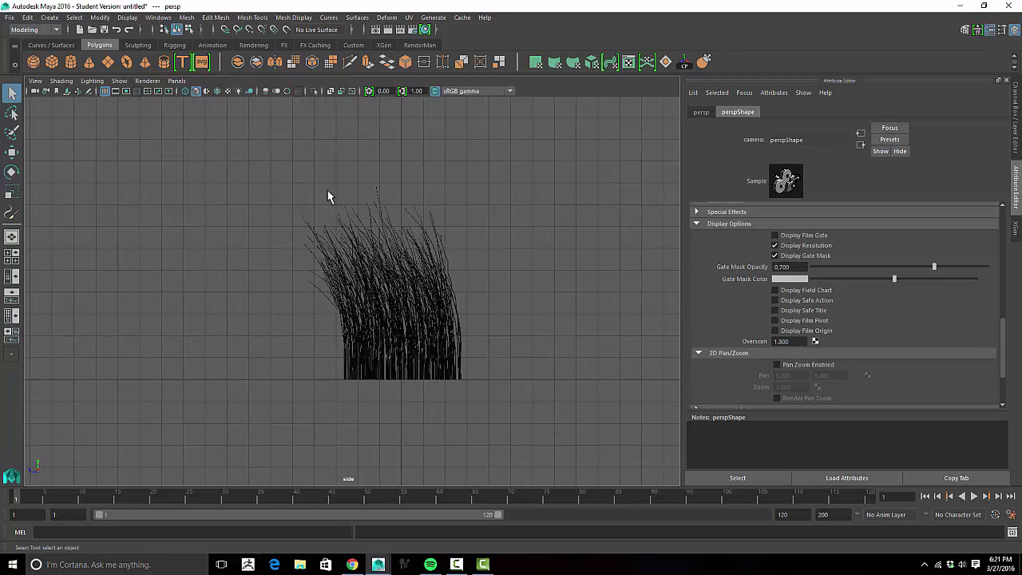
pyautogui.moveTo(272, 183); pyautogui.dragTo(536, 444)
pyautogui.press('w')
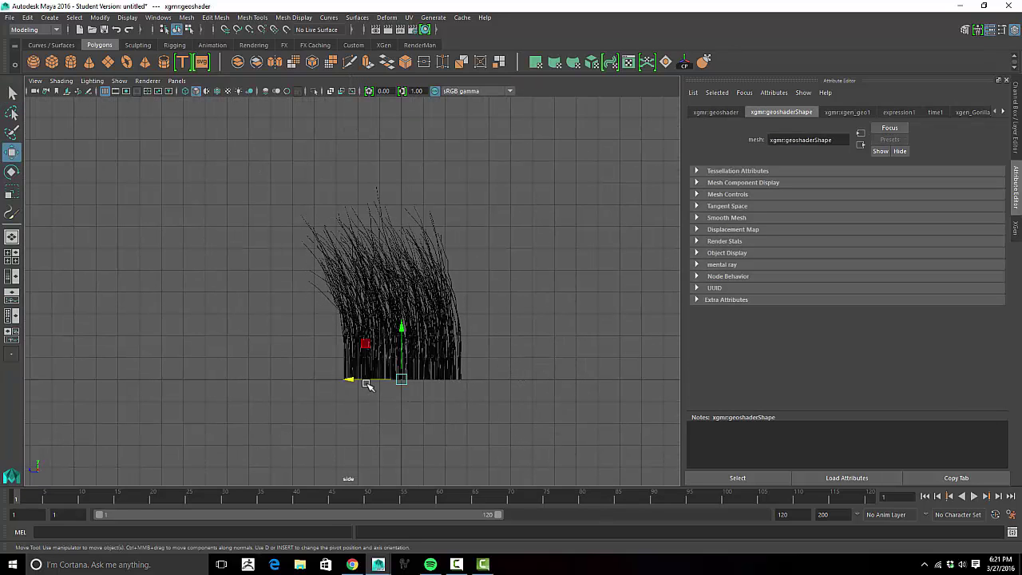
pyautogui.press('e')
pyautogui.moveTo(416, 376); pyautogui.dragTo(419, 384)
# Step: Reselect the xgmr:xgen_geo1 grass and show its transform channels in the Channel Box
pyautogui.moveTo(274, 180); pyautogui.dragTo(542, 412)
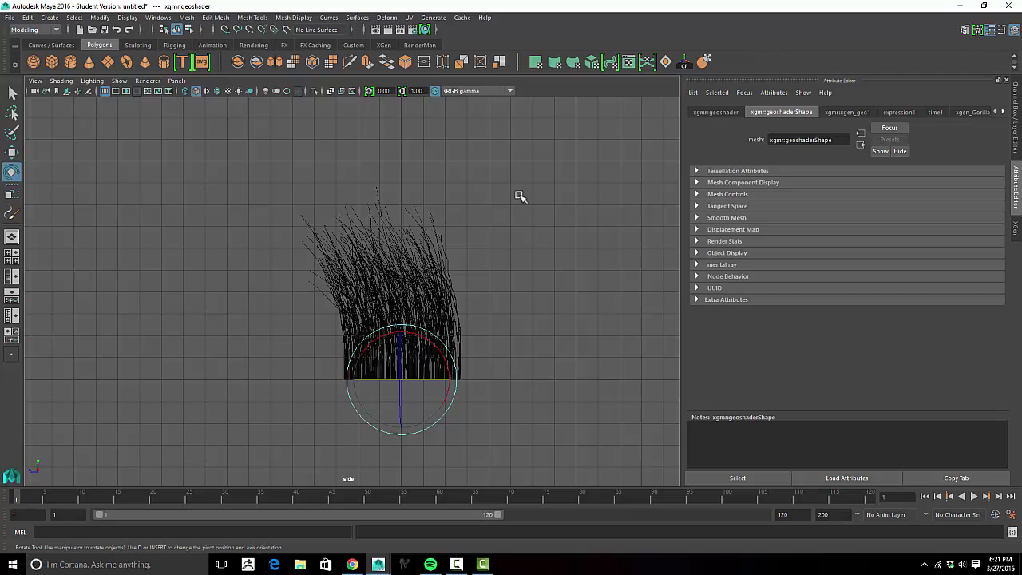
pyautogui.click(848, 111)
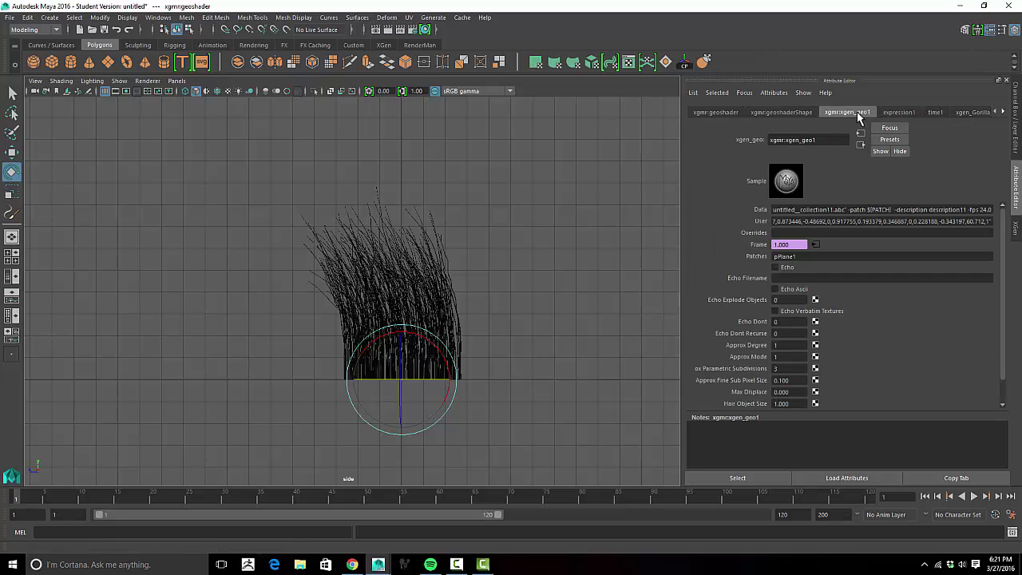
pyautogui.click(1017, 142)
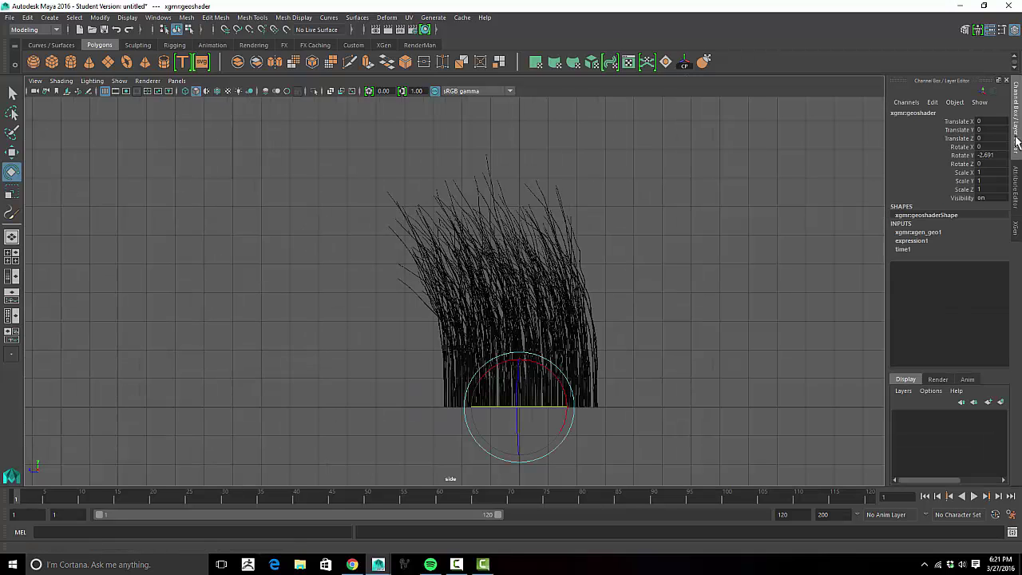
# Step: Adjust Primitives tilt and bend to Bend Param 0.695, Bend U 1.185 and Bend V 0.085
pyautogui.click(1015, 229)
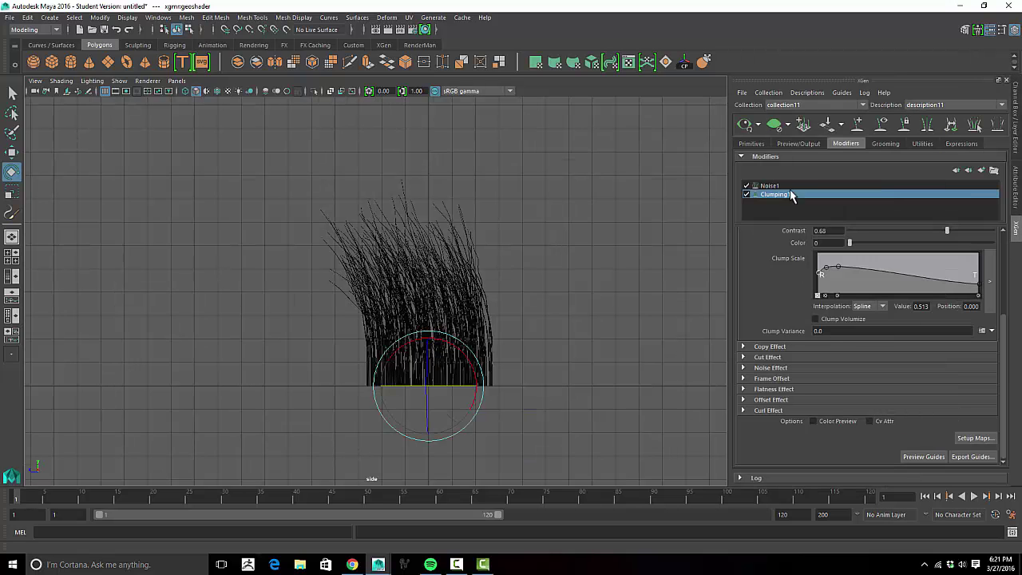
pyautogui.click(796, 144)
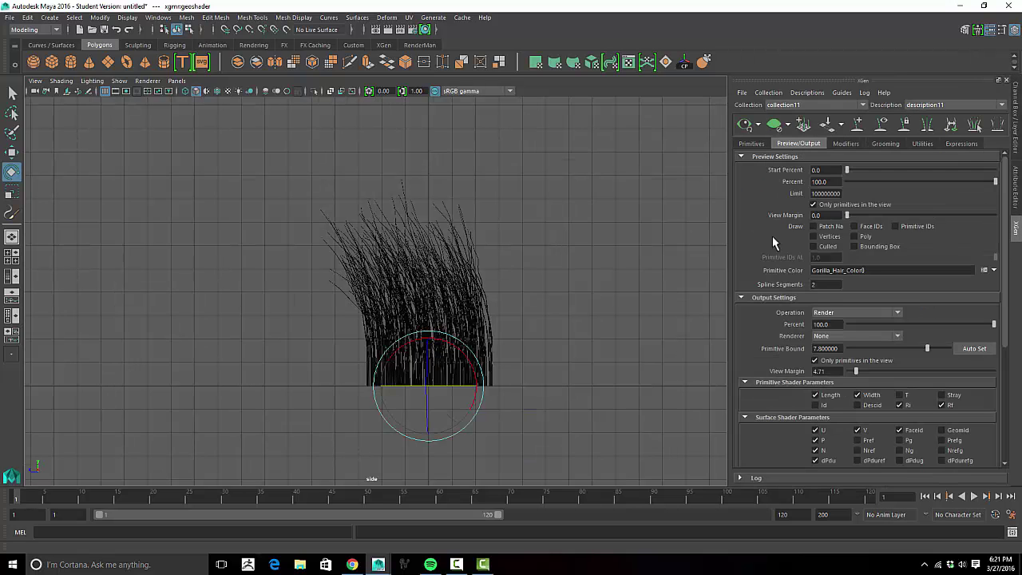
pyautogui.scroll(-5, 757, 274)
pyautogui.scroll(5, 757, 274)
pyautogui.click(760, 145)
pyautogui.scroll(-5, 782, 362)
pyautogui.scroll(-1, 782, 363)
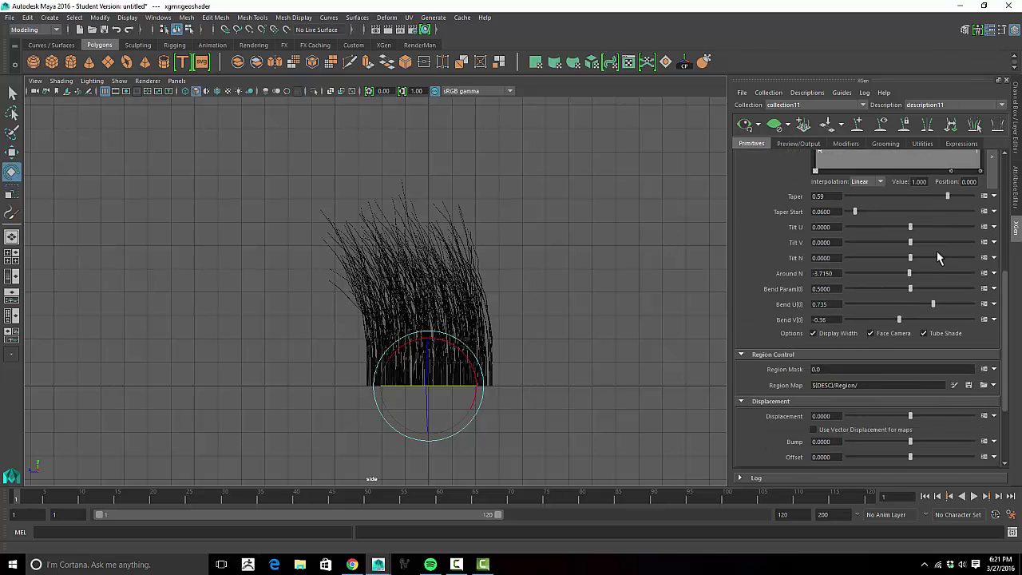
pyautogui.moveTo(910, 228); pyautogui.dragTo(889, 320)
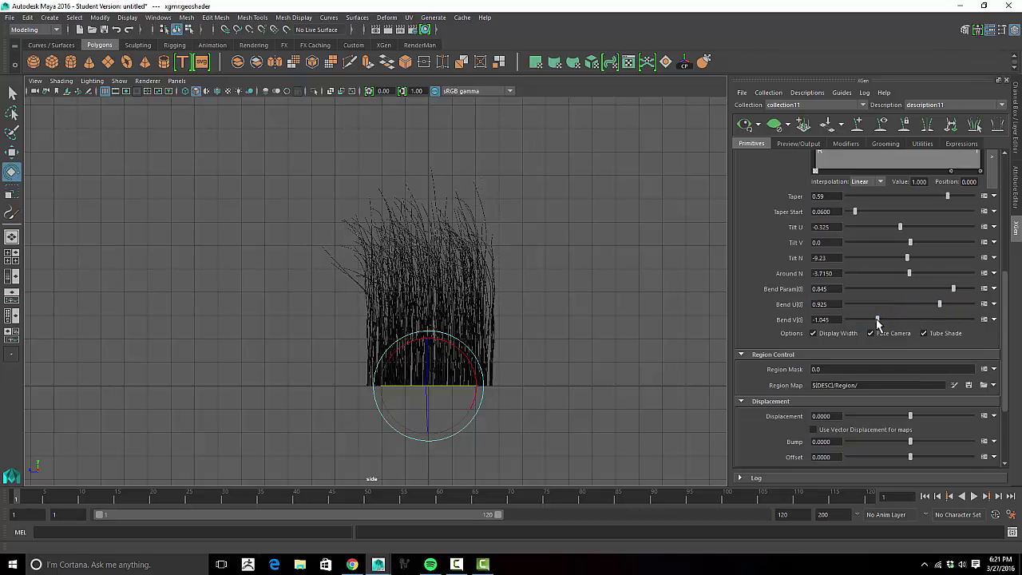
pyautogui.moveTo(877, 319); pyautogui.dragTo(912, 321)
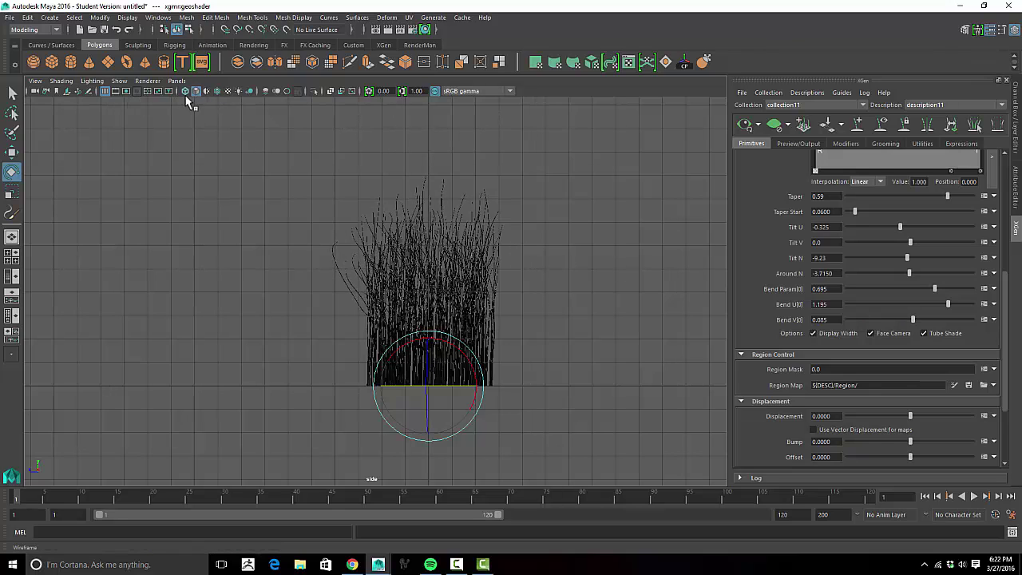
# Step: Enable the side view's Resolution Gate and set the sideShape camera Overscan to 1.0
pyautogui.click(136, 91)
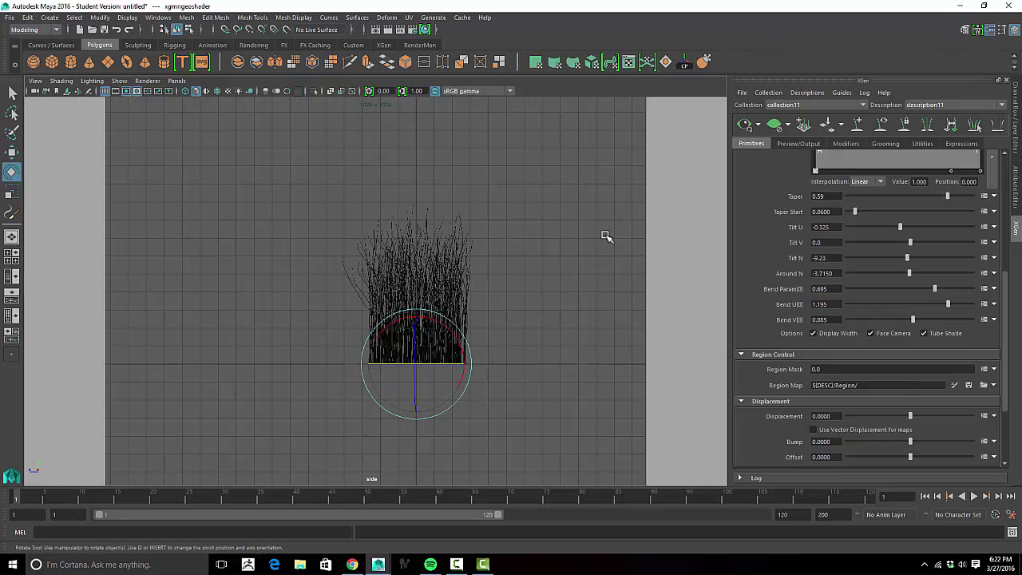
pyautogui.keyDown('alt'); pyautogui.moveTo(520, 224); pyautogui.dragTo(480, 232, button='middle'); pyautogui.keyUp('alt')
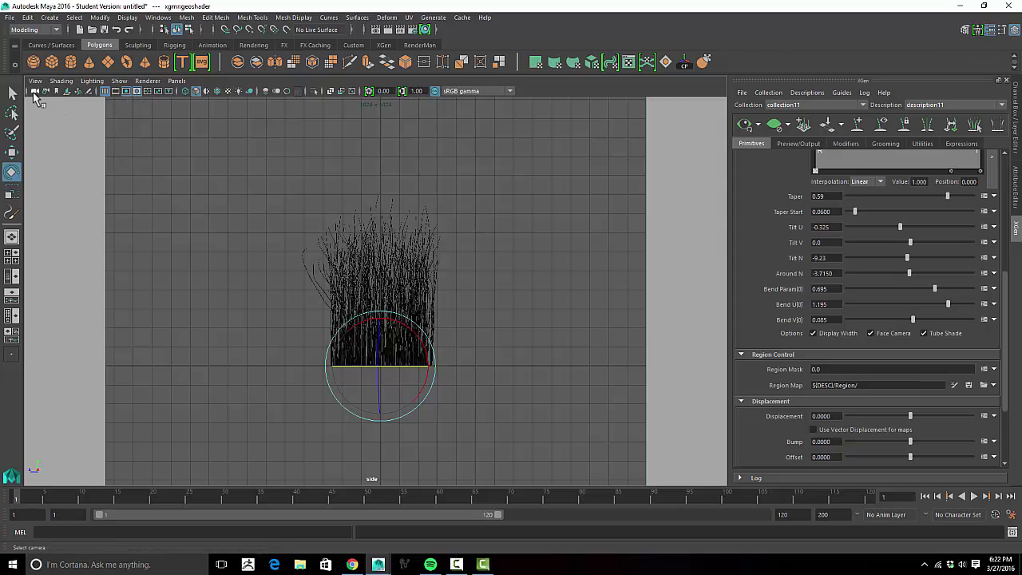
pyautogui.click(109, 149)
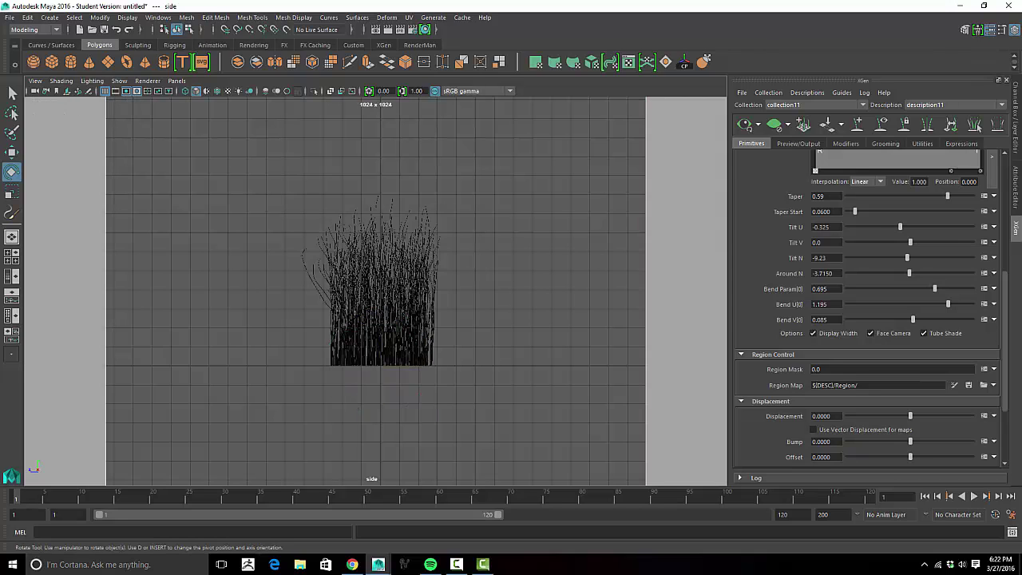
pyautogui.click(1016, 184)
pyautogui.scroll(-3, 864, 292)
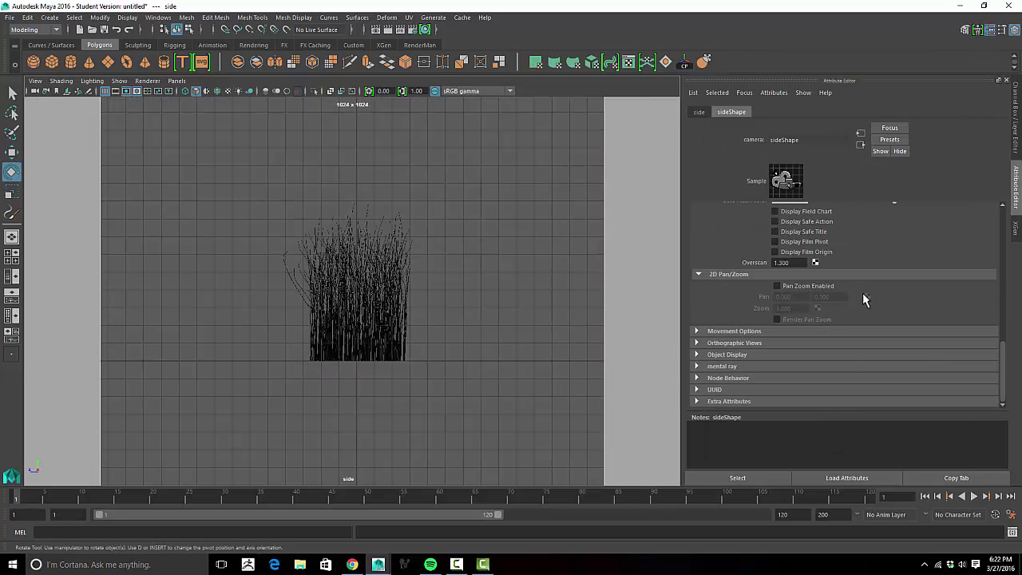
pyautogui.scroll(3, 830, 289)
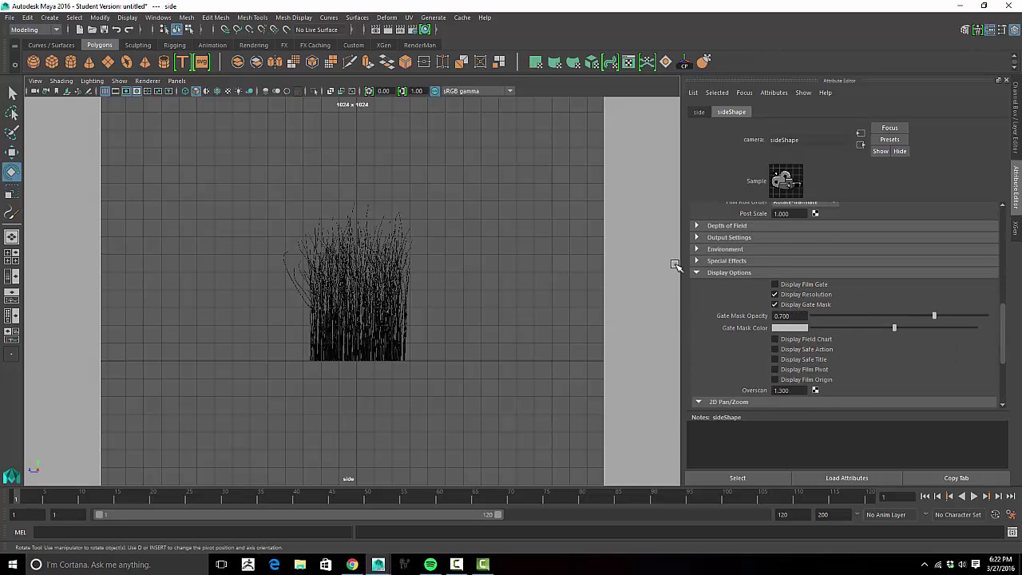
pyautogui.scroll(-3, 885, 319)
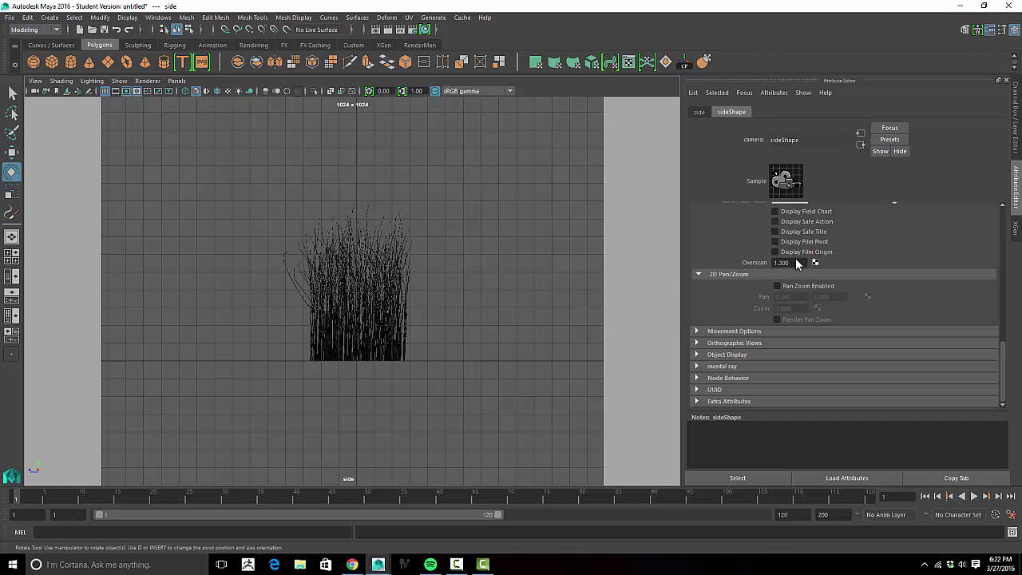
pyautogui.keyDown('ctrl'); pyautogui.moveTo(798, 262); pyautogui.dragTo(800, 261); pyautogui.keyUp('ctrl')
# Step: Zoom and pan the side view so the hair fills the 1024 × 1024 gate
pyautogui.scroll(8, 455, 290)
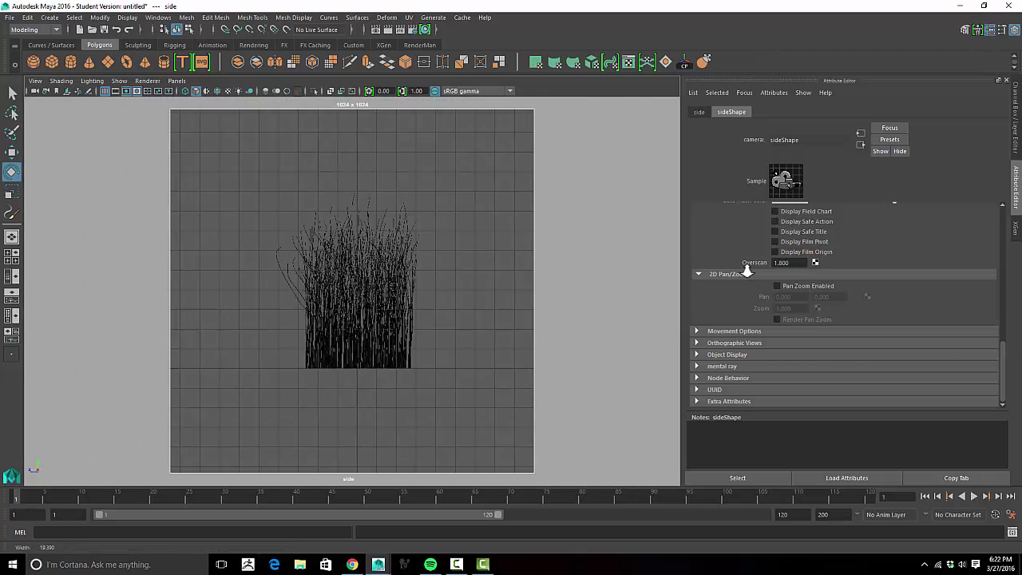
pyautogui.scroll(3, 464, 278)
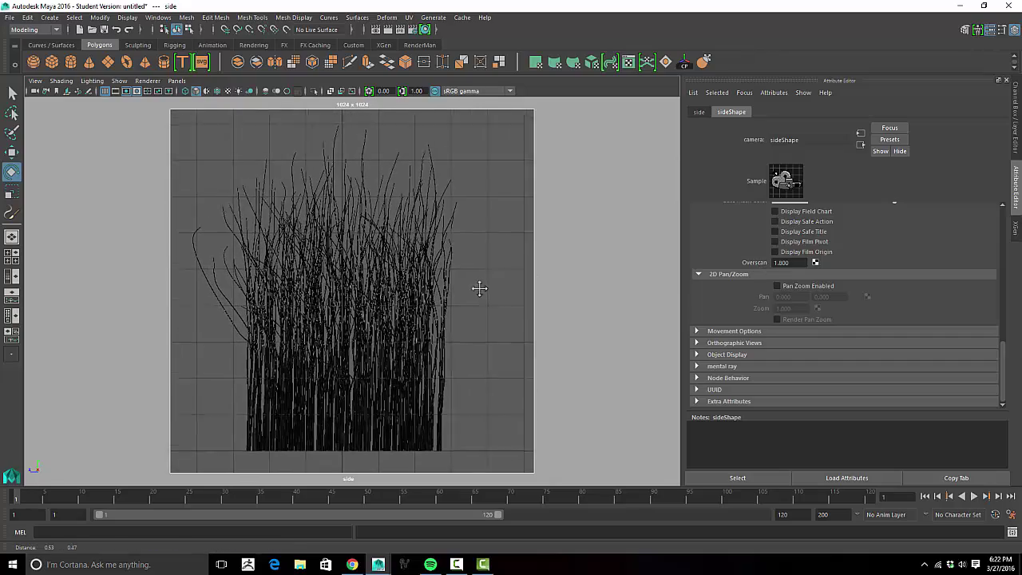
pyautogui.scroll(2, 500, 292)
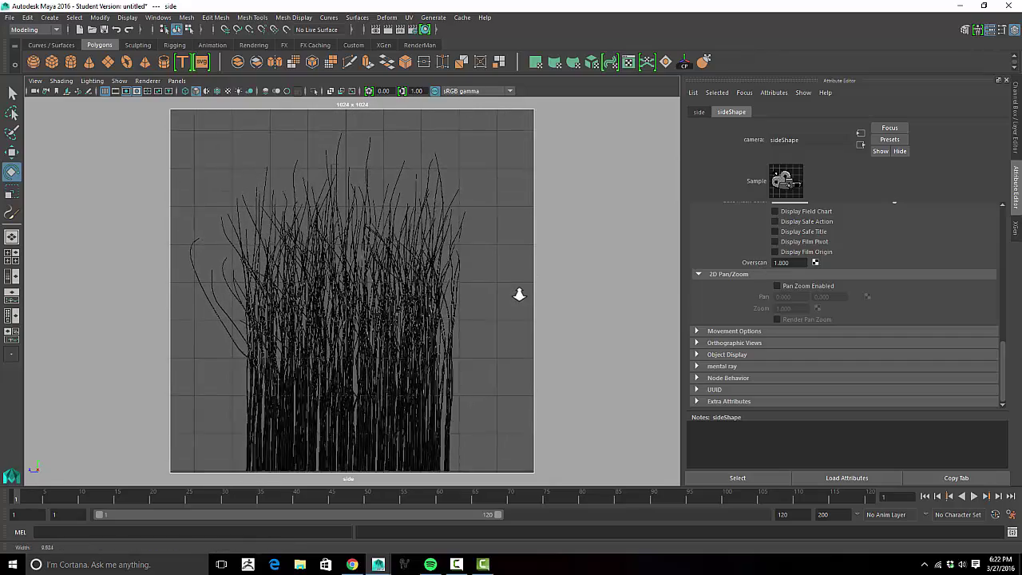
pyautogui.scroll(2, 520, 285)
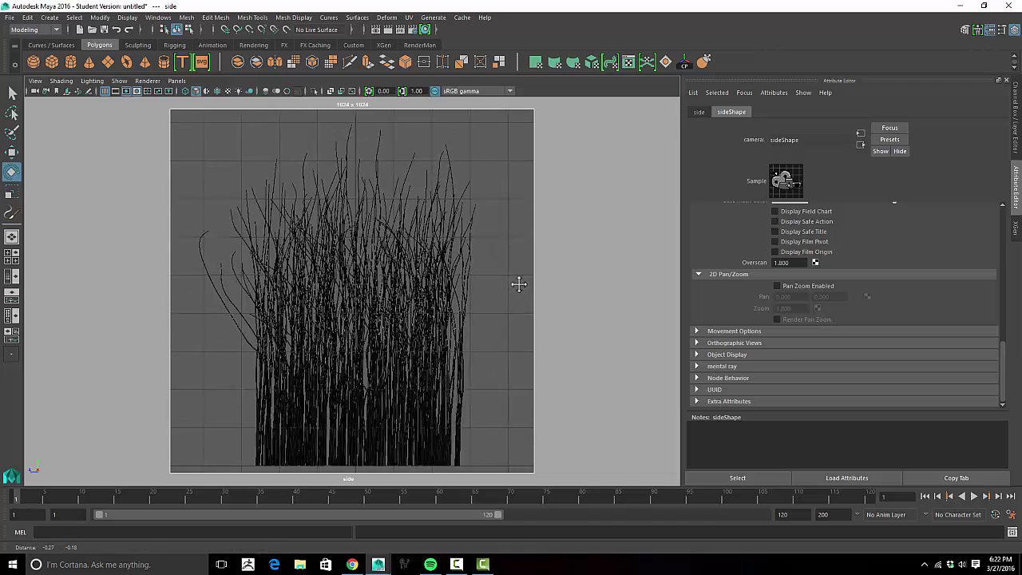
pyautogui.scroll(3, 529, 285)
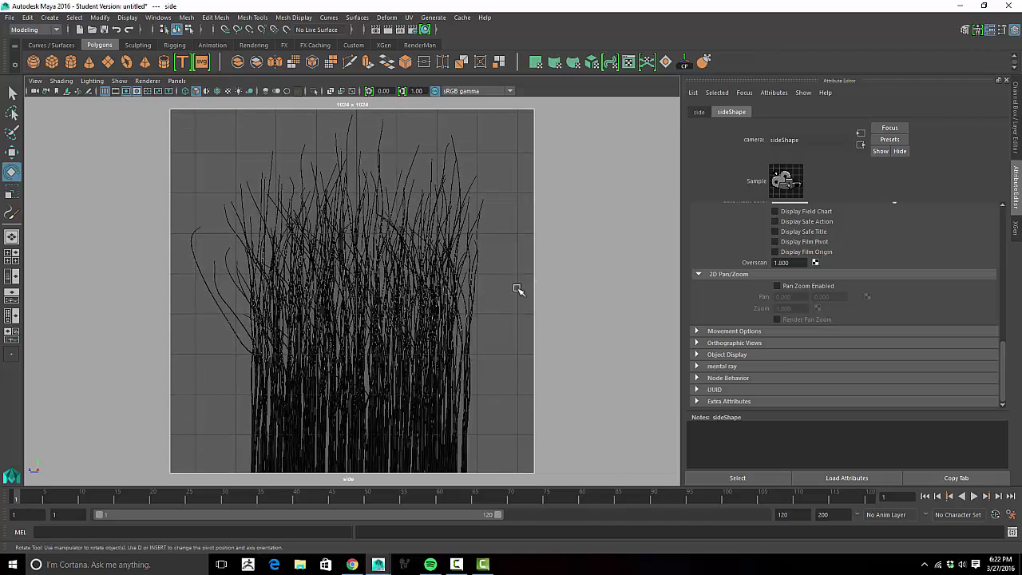
pyautogui.moveTo(508, 291); pyautogui.dragTo(506, 288, button='middle')
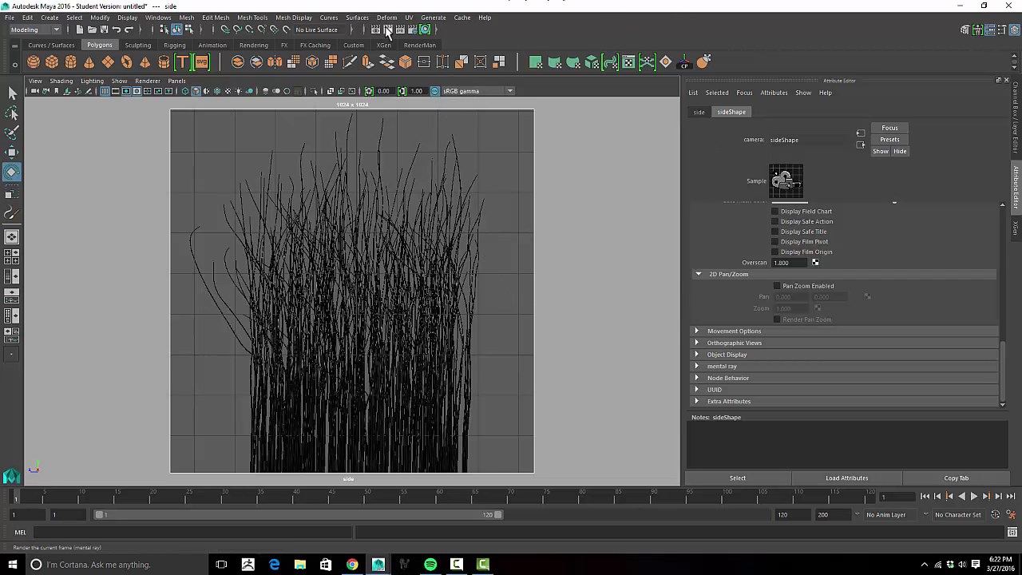
# Step: Render the current frame from the side camera and view the hair render maximized
pyautogui.click(389, 30)
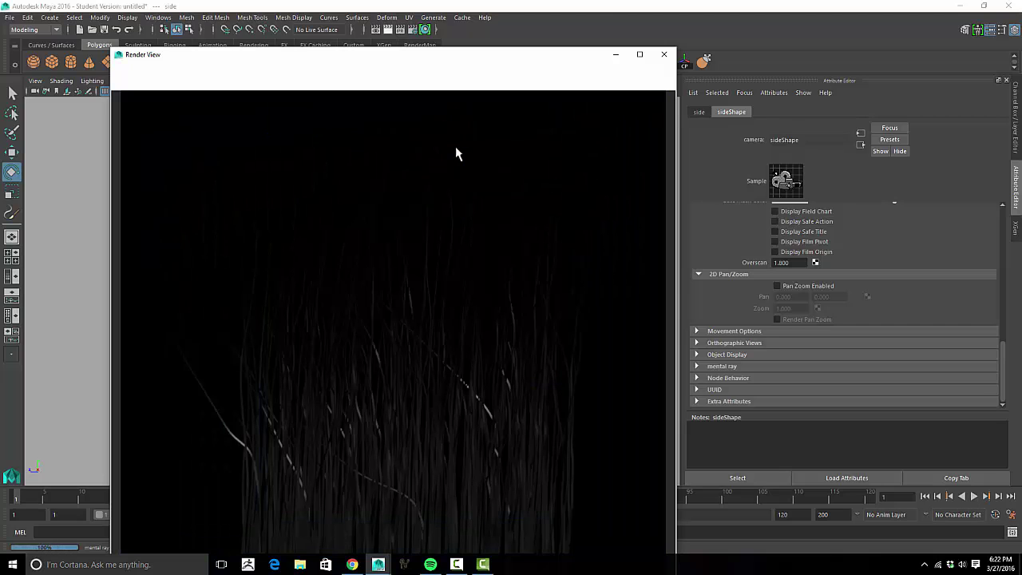
pyautogui.moveTo(484, 57); pyautogui.dragTo(591, 1)
pyautogui.click(961, 6)
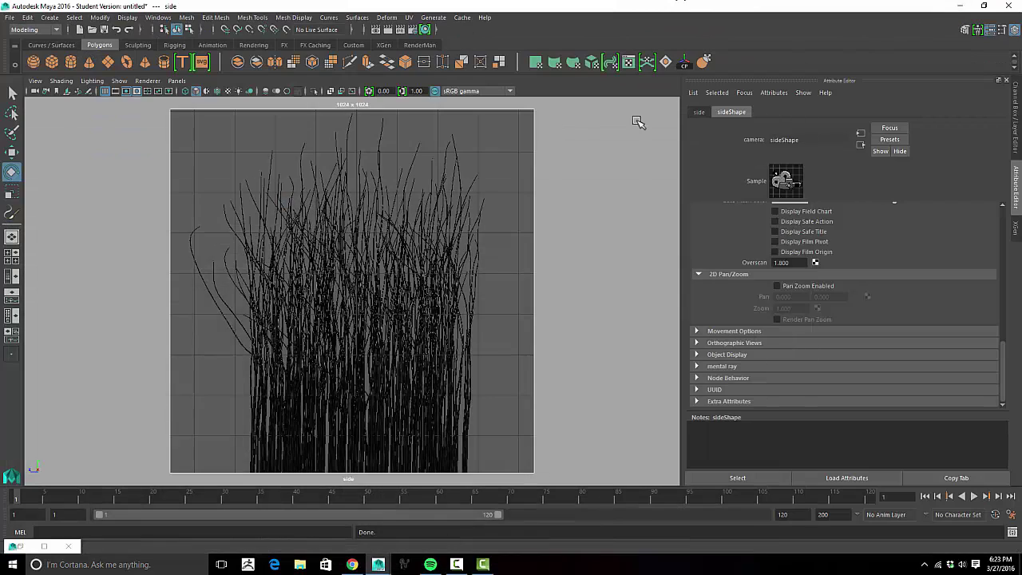
pyautogui.click(34, 545)
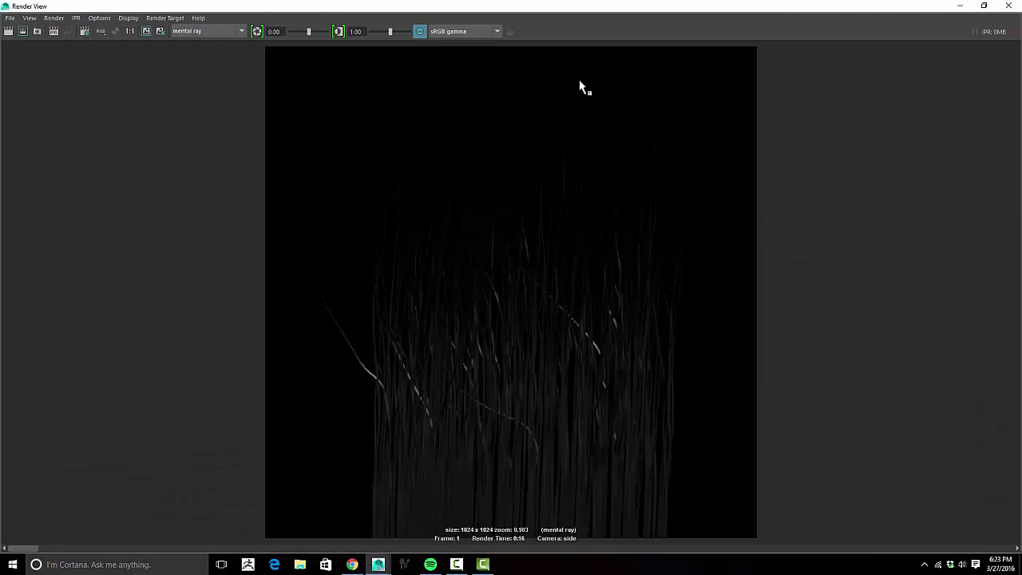
pyautogui.click(1013, 7)
# Step: Set the Render Settings image width and height to 512
pyautogui.click(406, 29)
pyautogui.doubleClick(673, 308)
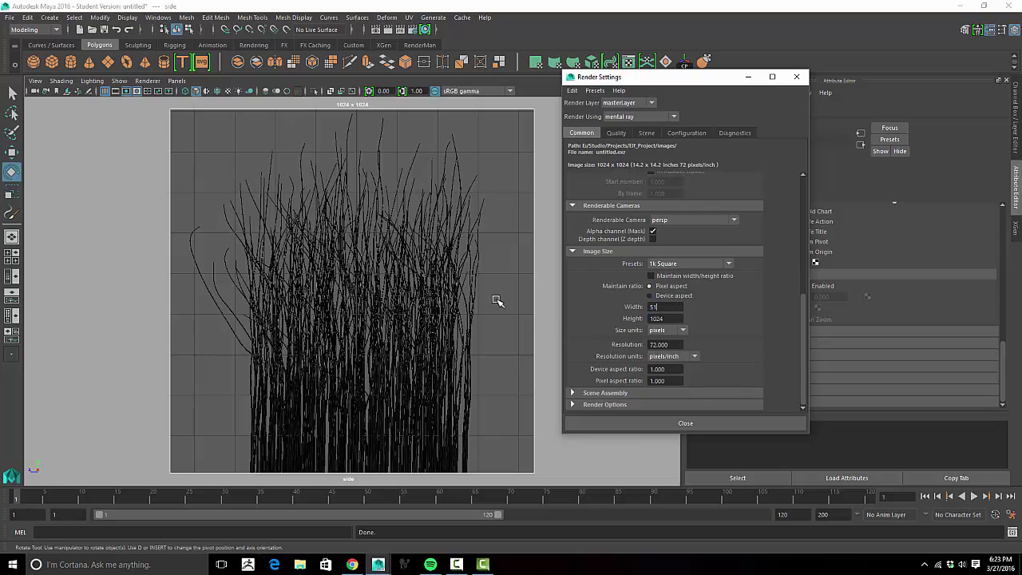
pyautogui.write('512')
pyautogui.press('Tab')
pyautogui.write('51')
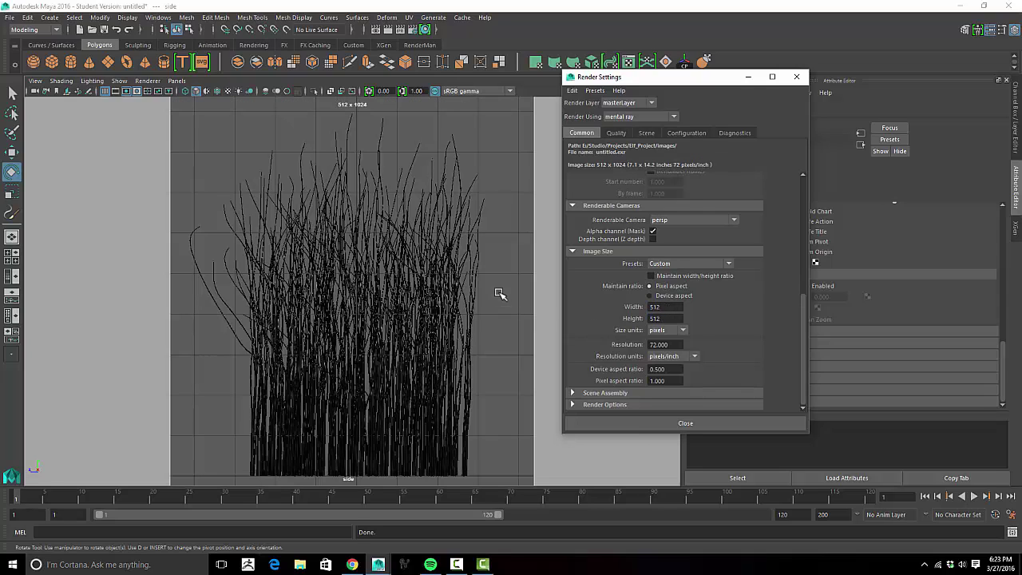
pyautogui.click(724, 423)
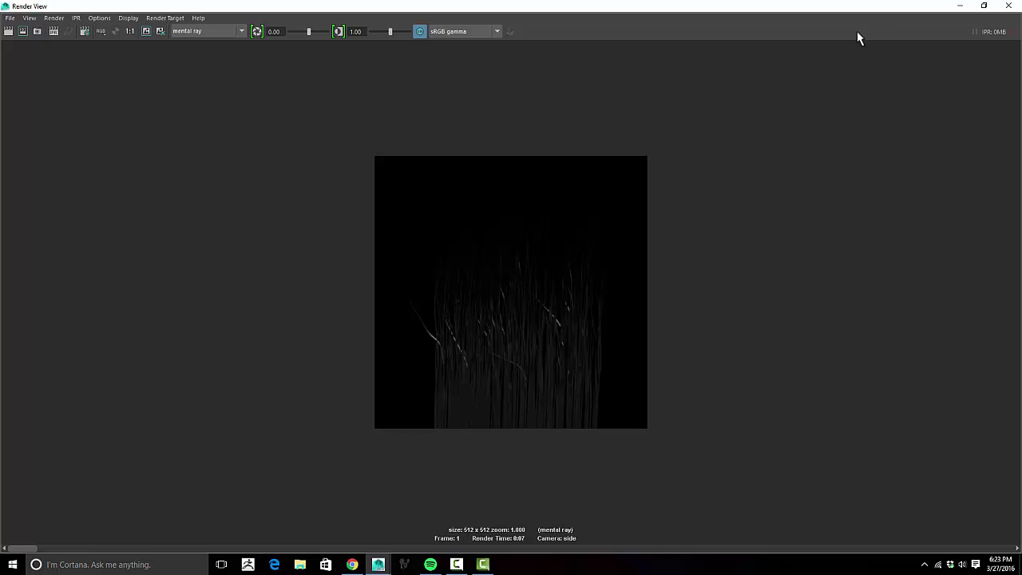
# Step: Float the Render View, check the render's alpha mask, then switch back to RGB
pyautogui.click(984, 5)
pyautogui.moveTo(207, 46); pyautogui.dragTo(586, 47)
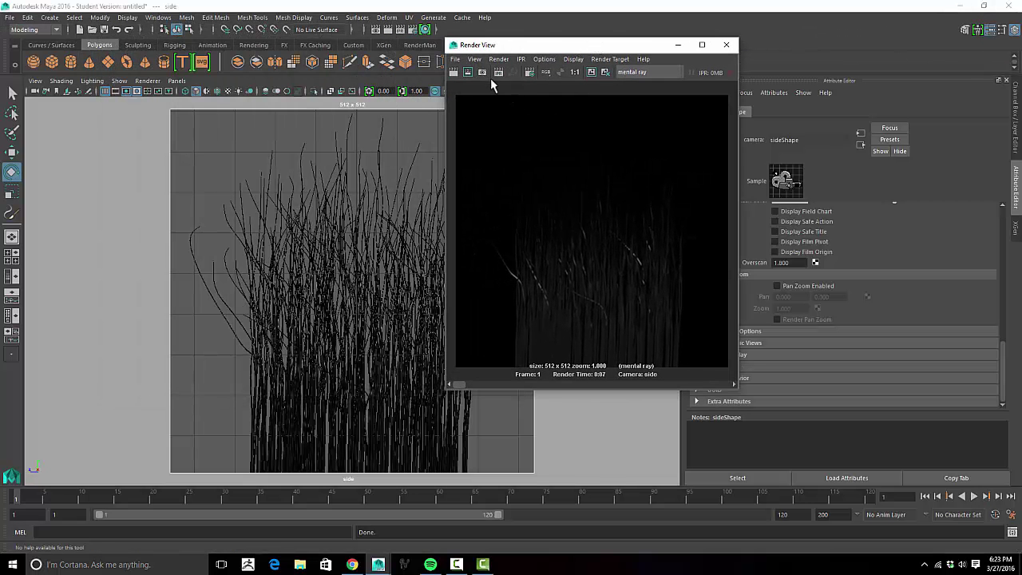
pyautogui.click(560, 72)
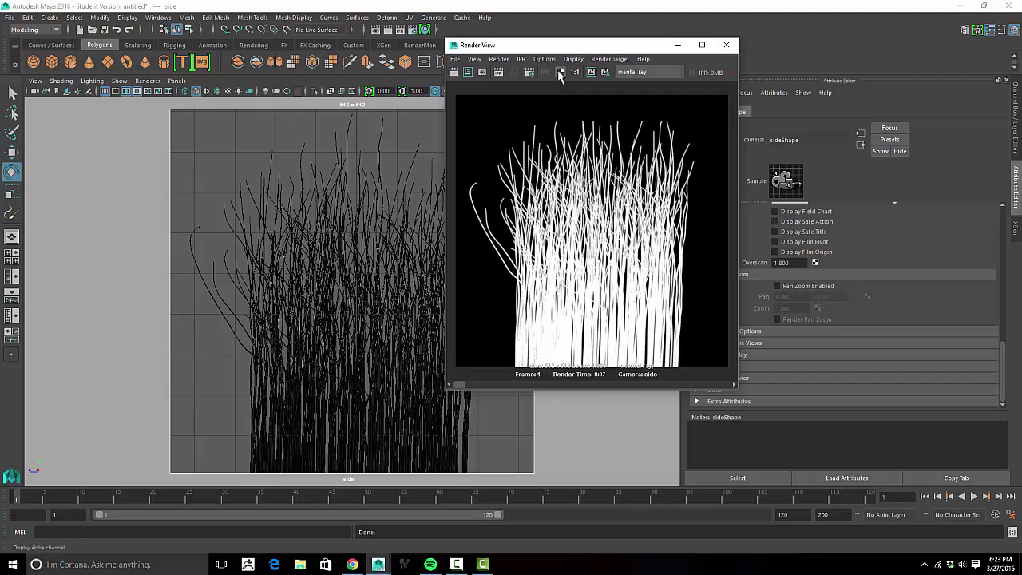
pyautogui.click(547, 73)
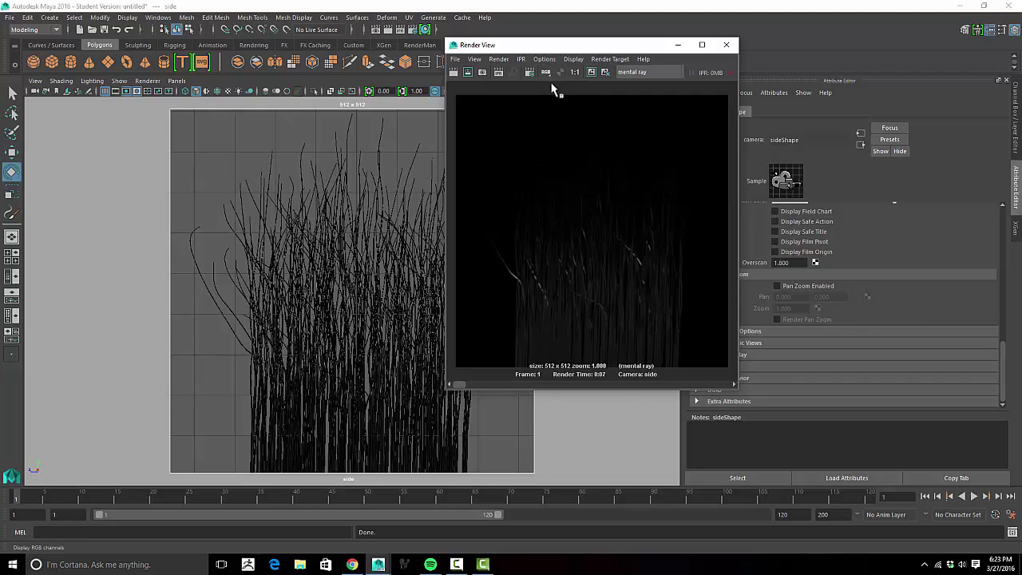
pyautogui.click(454, 59)
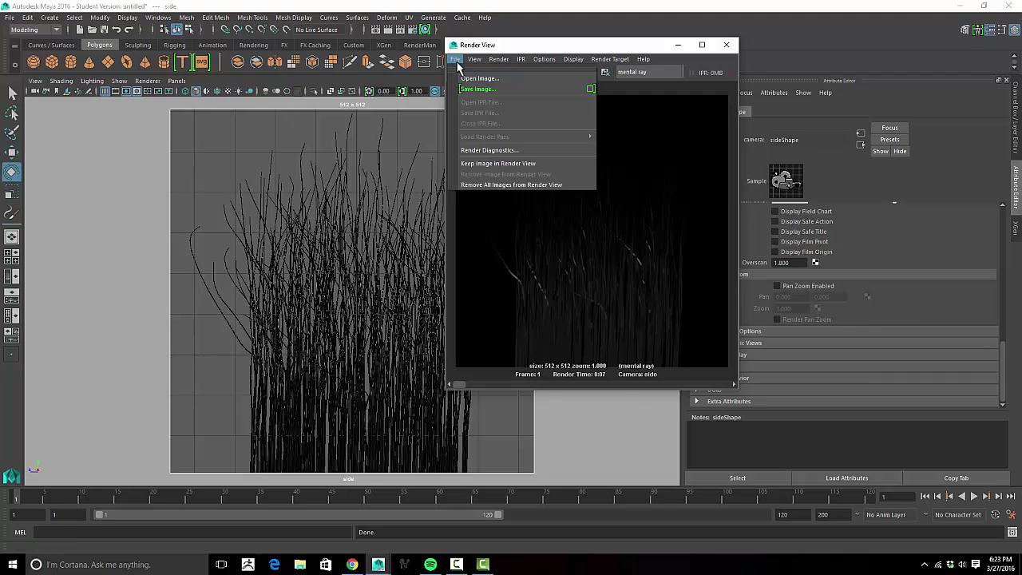
# Step: Start saving the render image with Tiff as the file type
pyautogui.click(471, 89)
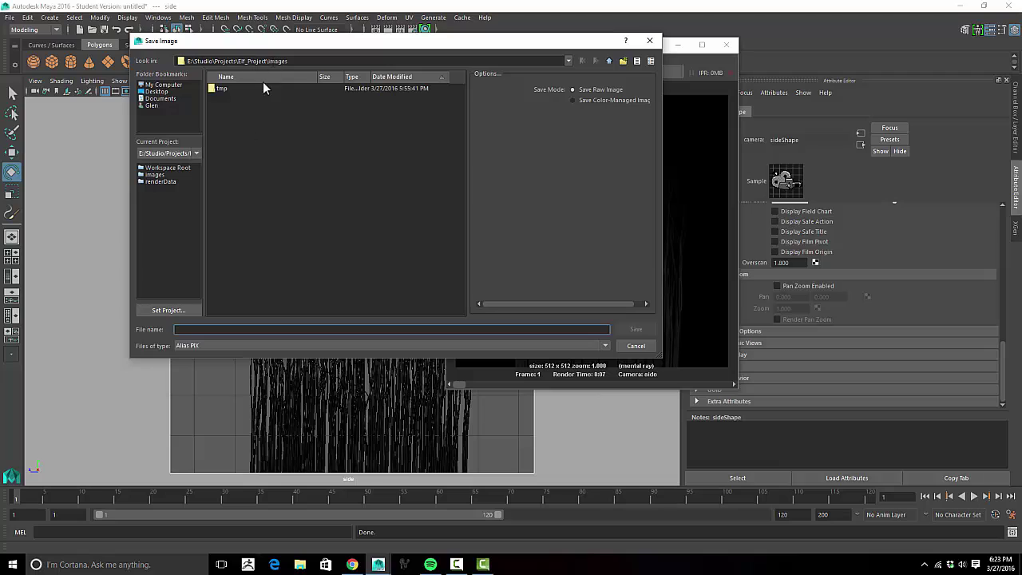
pyautogui.click(212, 345)
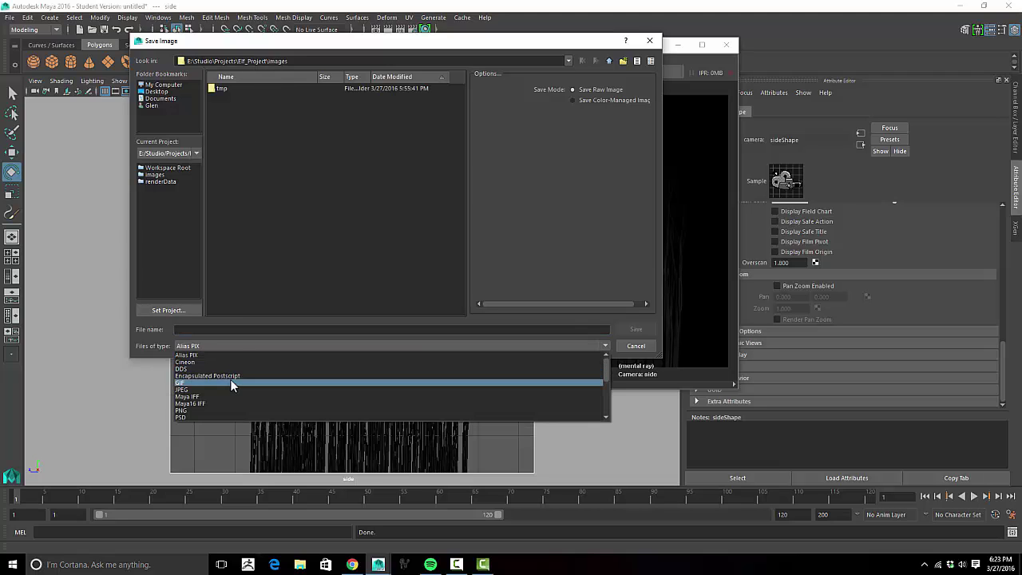
pyautogui.scroll(-2, 230, 382)
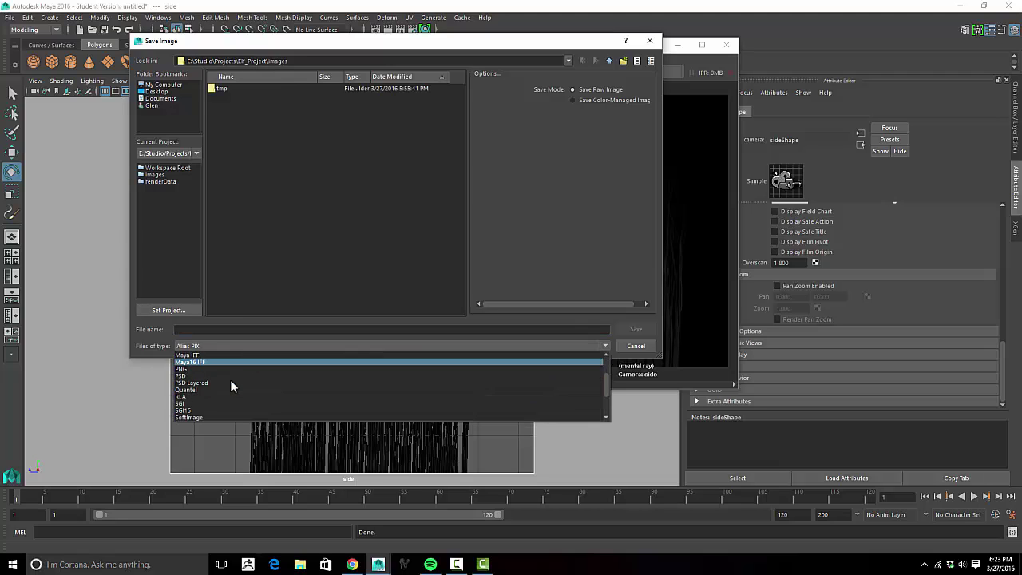
pyautogui.scroll(-2, 230, 379)
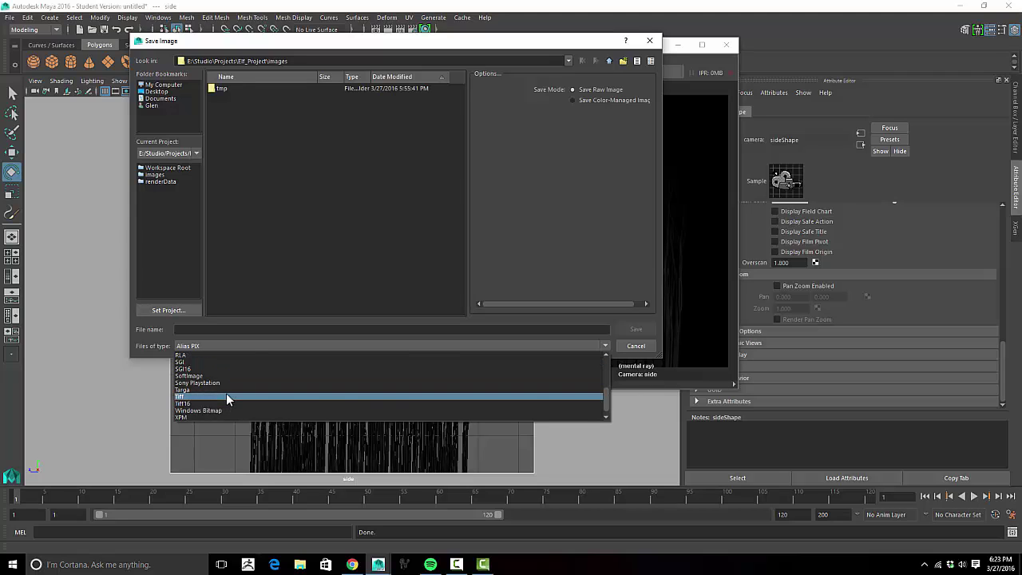
pyautogui.click(226, 397)
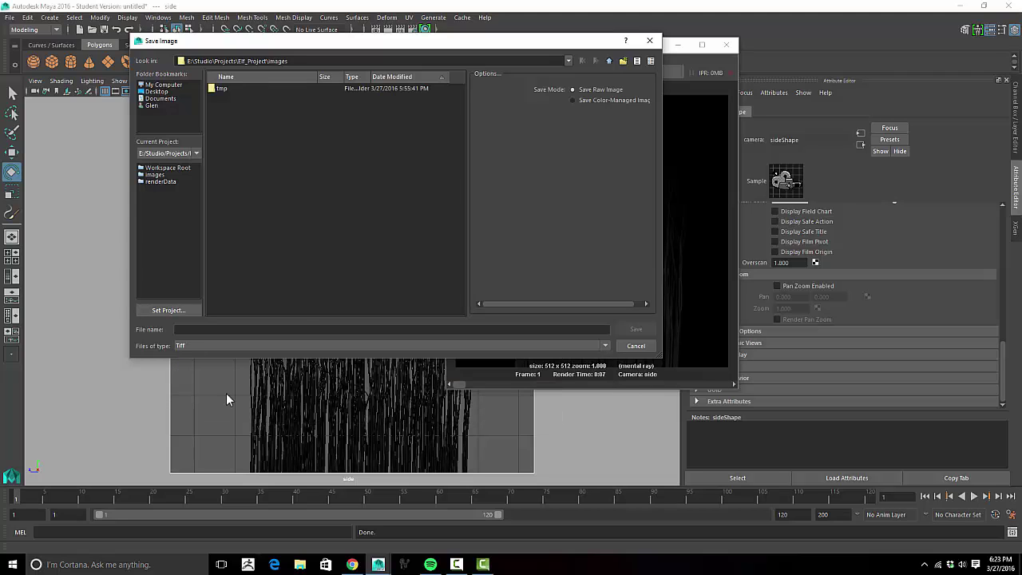
# Step: Enter Hair_Color_Alpha_512 as the image file name
pyautogui.click(277, 329)
pyautogui.write('r_Color_Alpha_512')
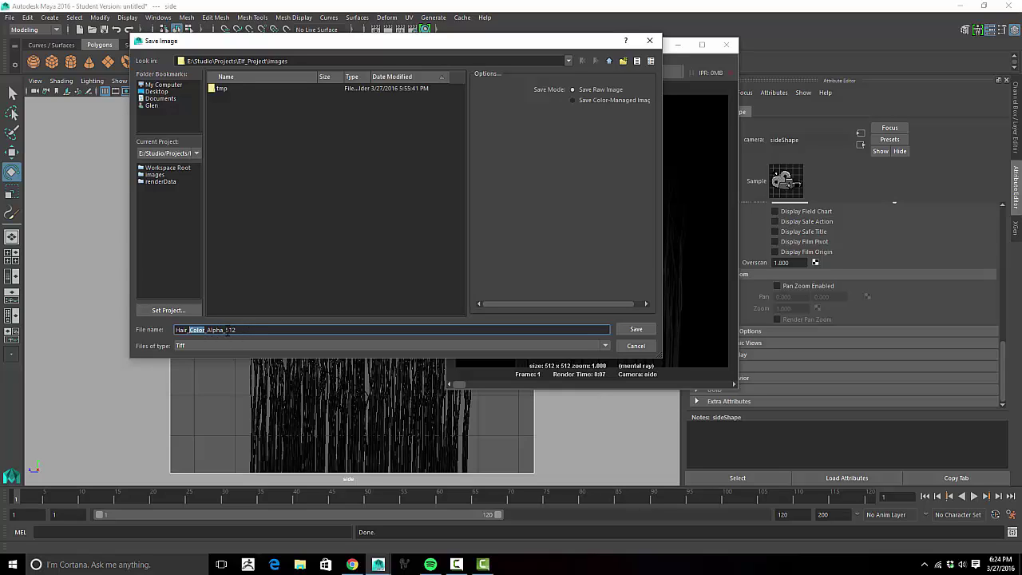
pyautogui.moveTo(226, 329); pyautogui.dragTo(254, 332)
pyautogui.doubleClick(227, 330)
# Step: Save the image, close Render View, and open Elf_Character.mb without saving the untitled scene
pyautogui.click(636, 329)
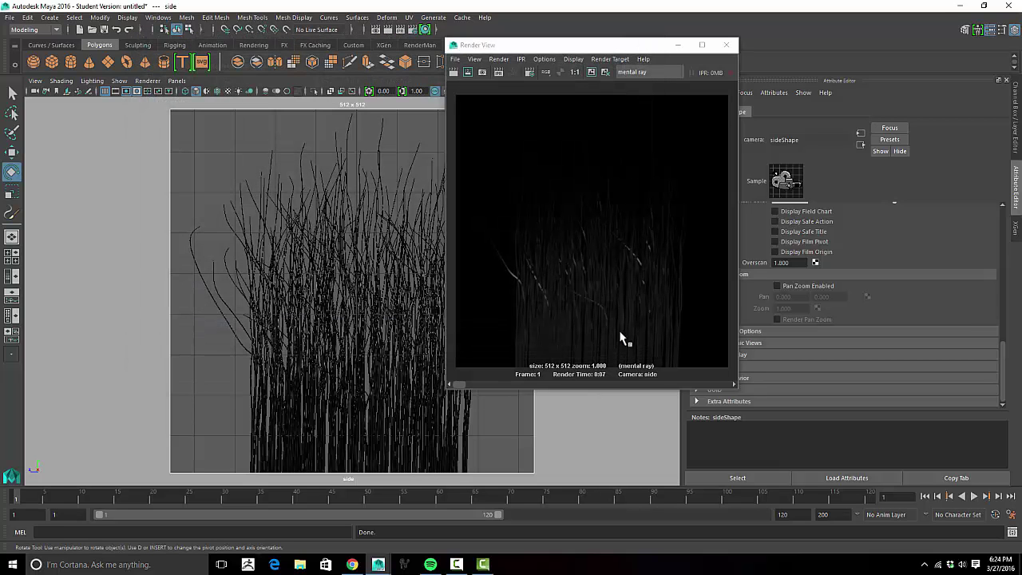
pyautogui.click(726, 45)
pyautogui.click(10, 17)
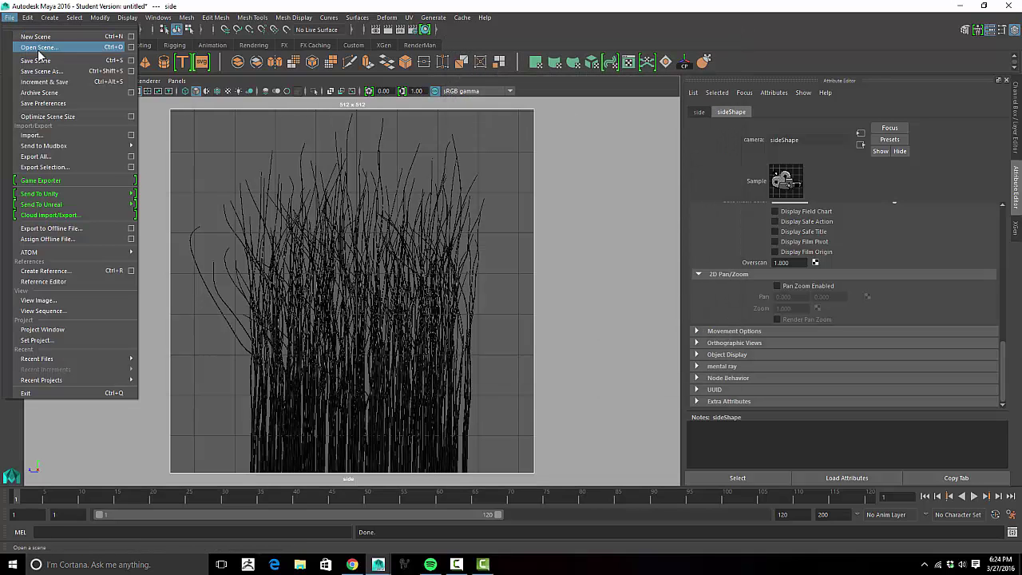
pyautogui.click(50, 50)
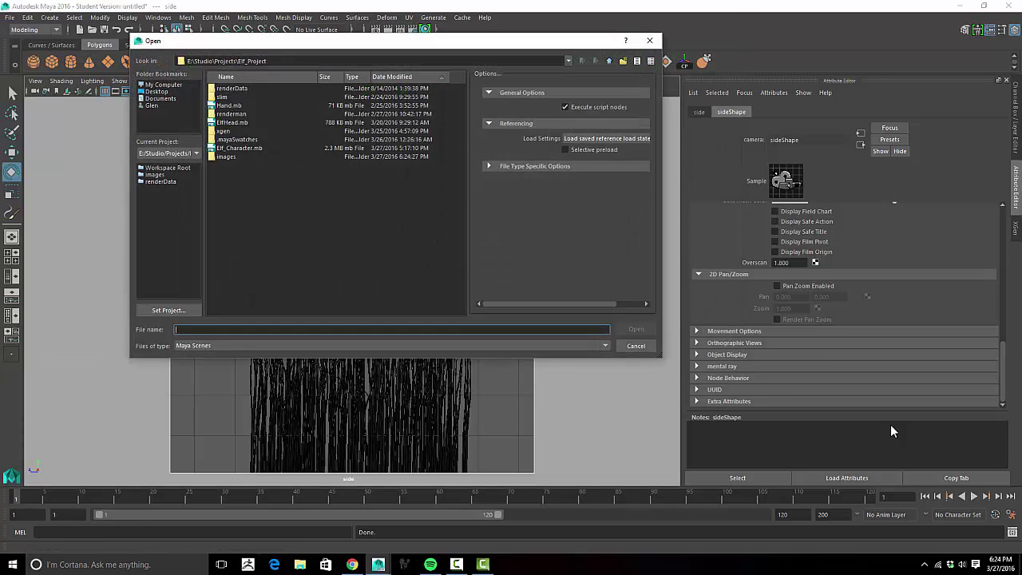
pyautogui.click(242, 149)
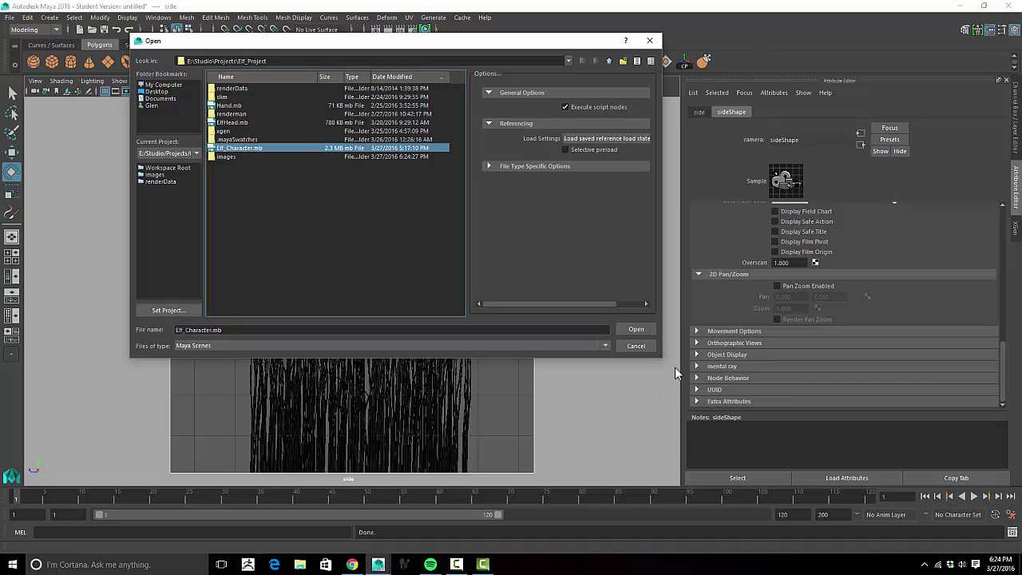
pyautogui.click(637, 329)
pyautogui.click(509, 285)
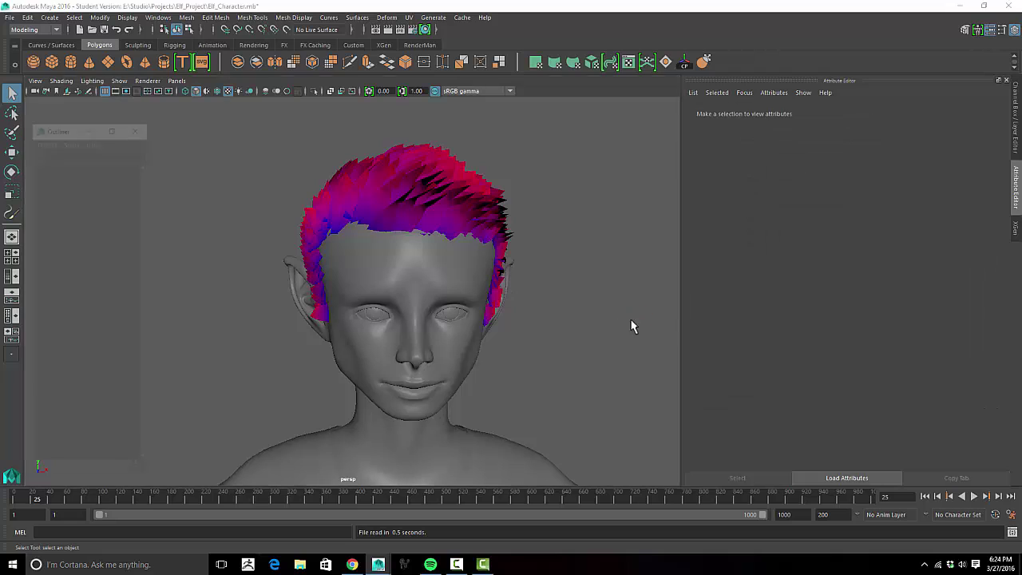
# Step: Select the hair cards brush2MeshGroup1 and bring up its material menu
pyautogui.keyDown('alt'); pyautogui.moveTo(552, 303); pyautogui.dragTo(551, 305); pyautogui.keyUp('alt')
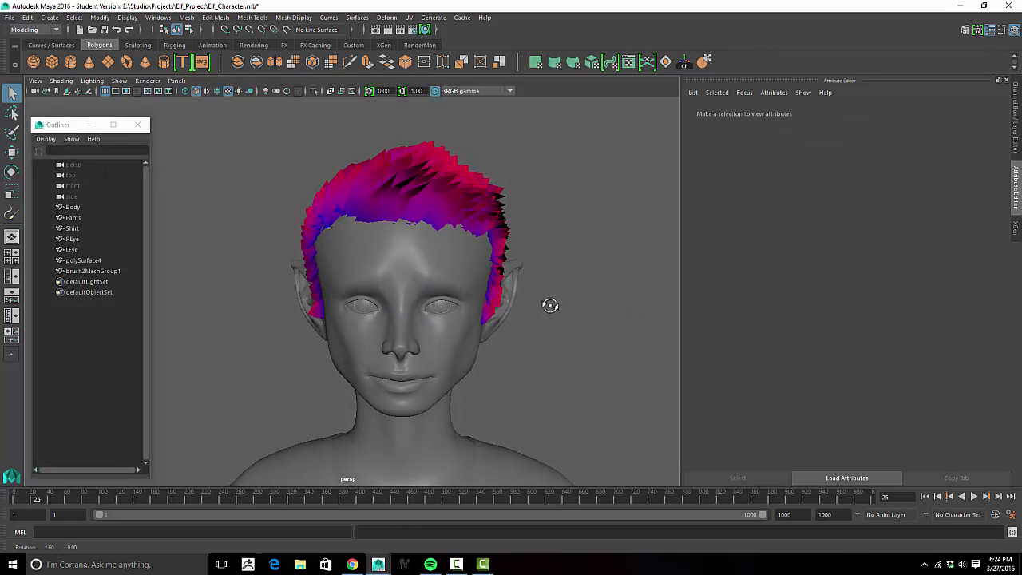
pyautogui.click(452, 199)
pyautogui.keyDown('alt'); pyautogui.moveTo(530, 221); pyautogui.dragTo(457, 199); pyautogui.keyUp('alt')
pyautogui.moveTo(457, 200)
pyautogui.mouseDown(button='right')
pyautogui.moveTo(484, 466)
pyautogui.moveTo(497, 475)
pyautogui.moveTo(447, 482)
pyautogui.moveTo(458, 462)
pyautogui.moveTo(523, 465)
pyautogui.mouseUp(button='right')
# Step: Assign a new Blinn to the hair and add a File texture to its Color
pyautogui.keyDown('alt'); pyautogui.moveTo(535, 450); pyautogui.dragTo(583, 296); pyautogui.keyUp('alt')
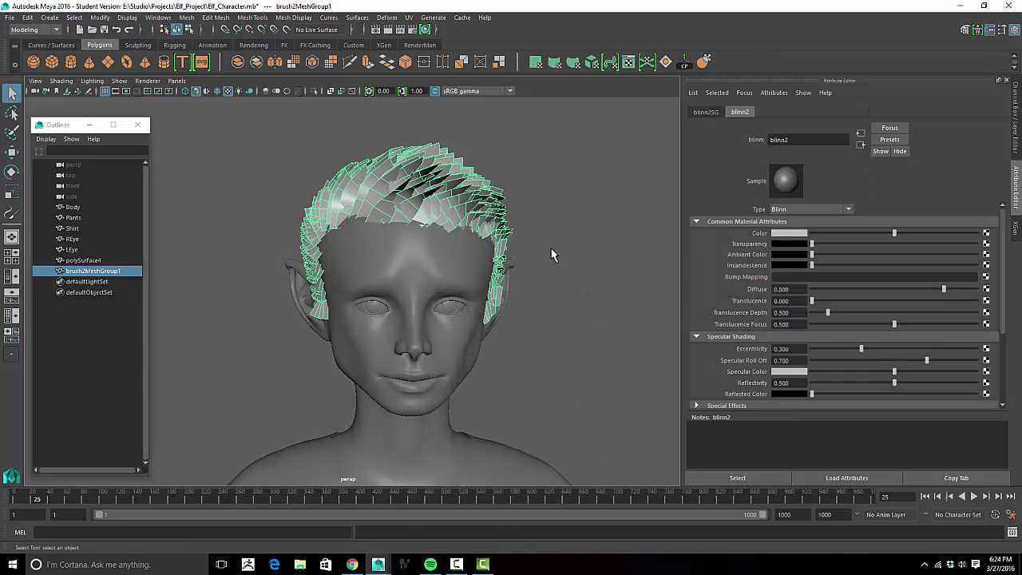
pyautogui.click(987, 233)
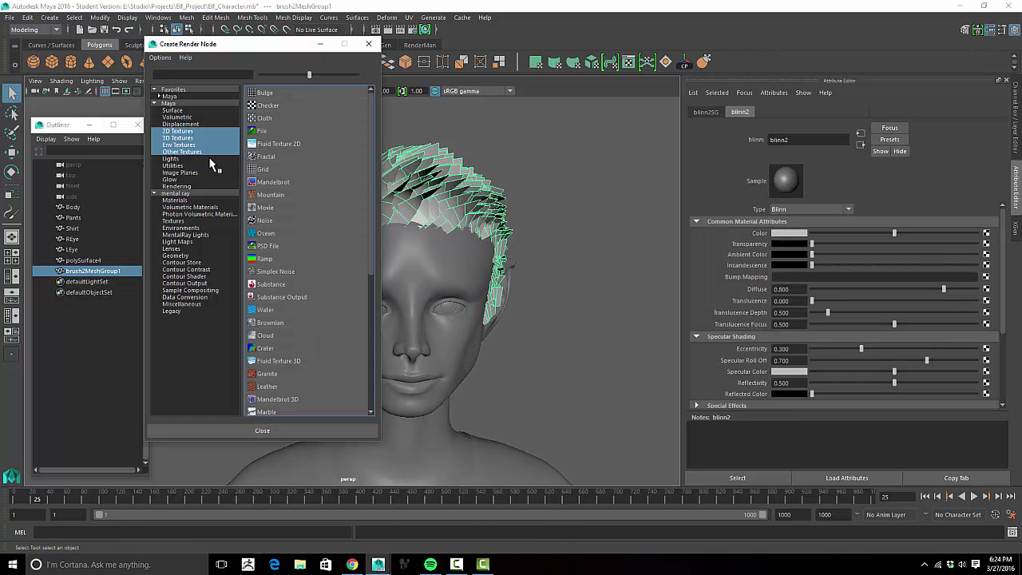
pyautogui.click(264, 131)
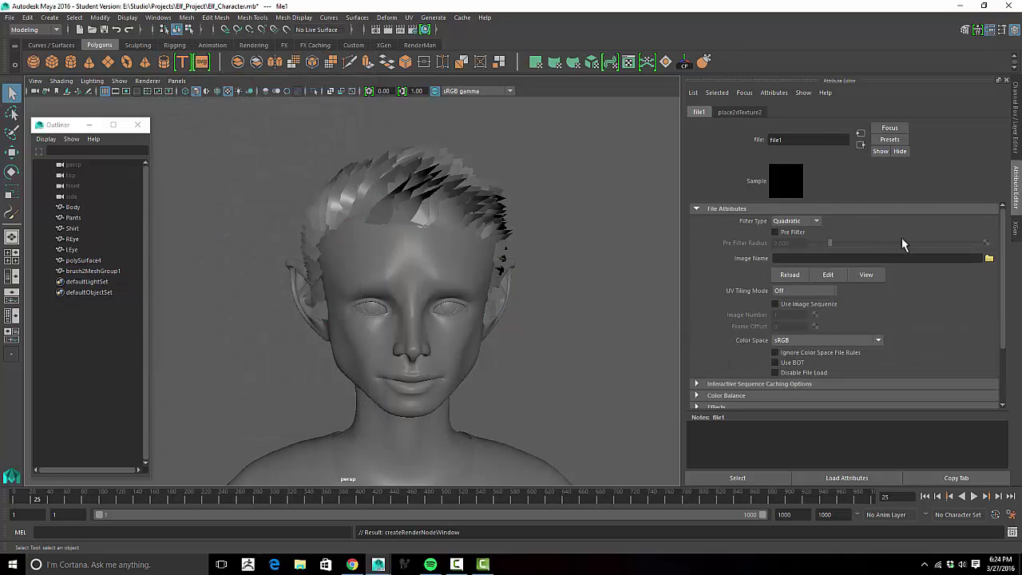
# Step: Load Elf_Project/images/Hair_Color_Alpha_512.tif into the file texture
pyautogui.click(990, 260)
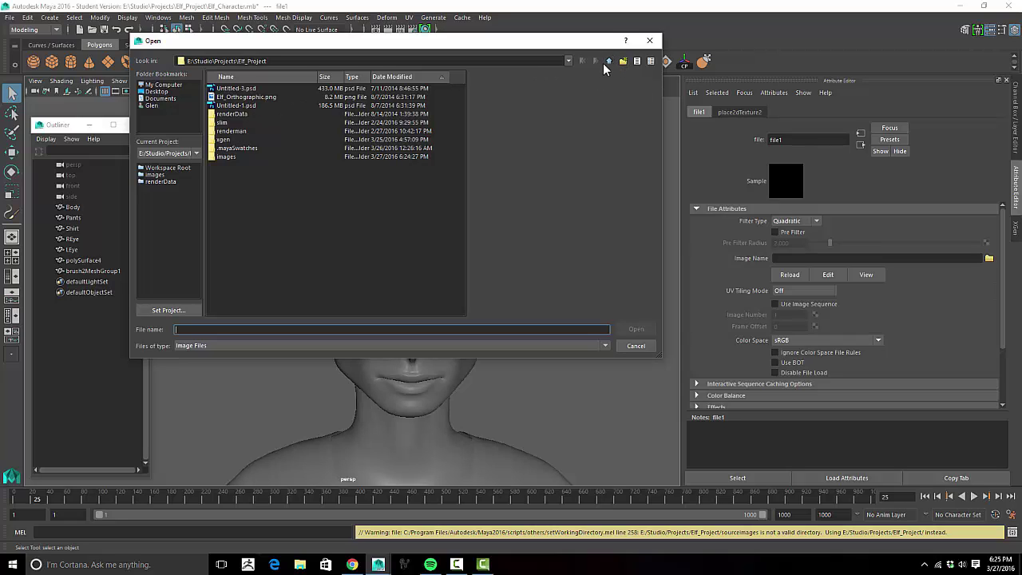
pyautogui.click(610, 61)
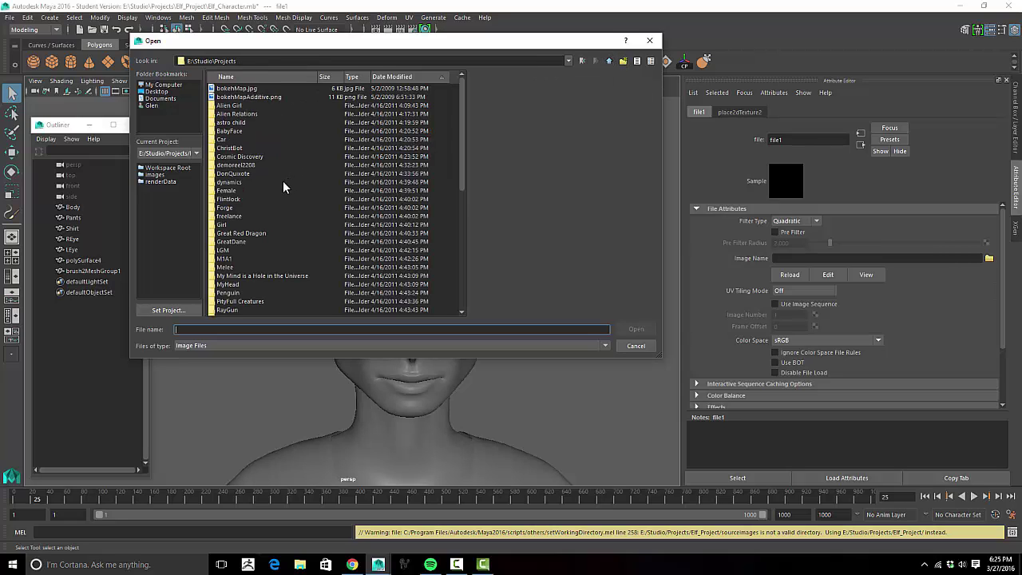
pyautogui.scroll(-10, 281, 187)
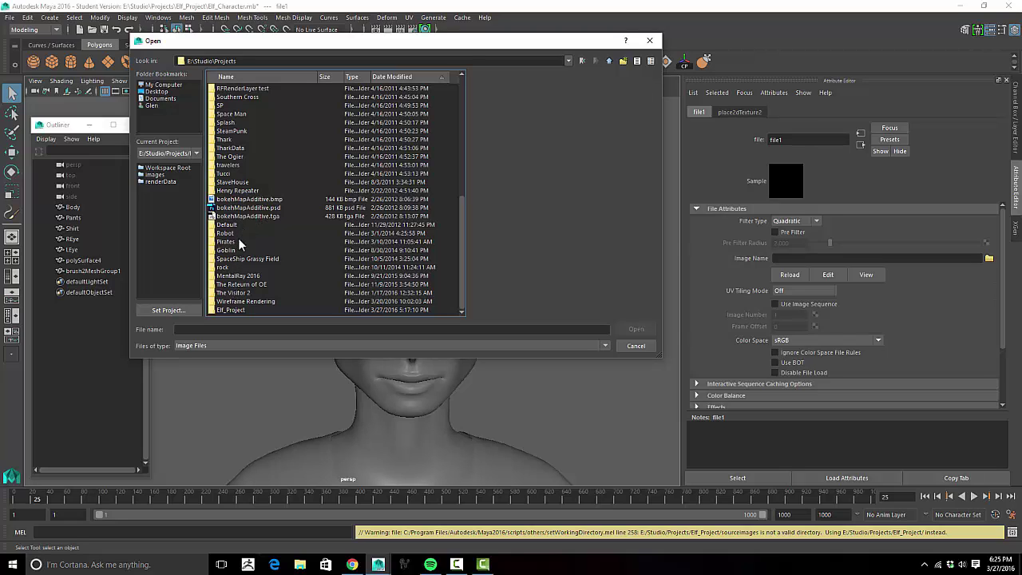
pyautogui.doubleClick(225, 309)
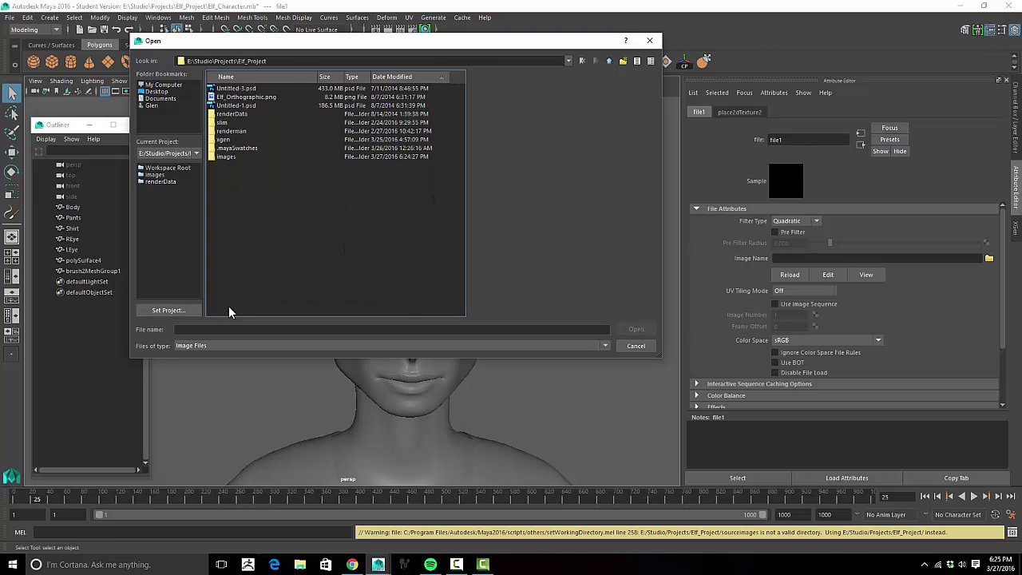
pyautogui.doubleClick(227, 158)
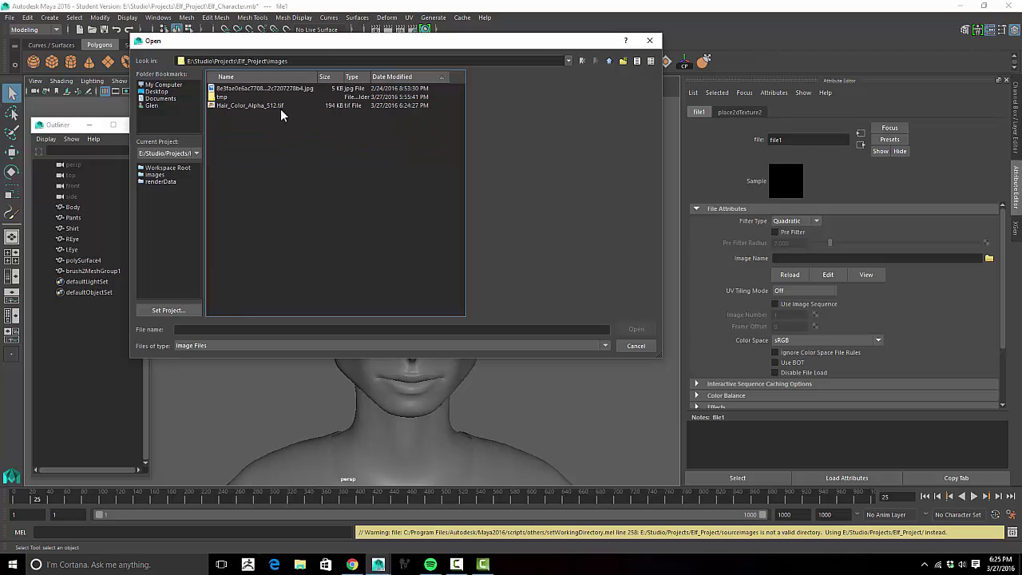
pyautogui.click(253, 107)
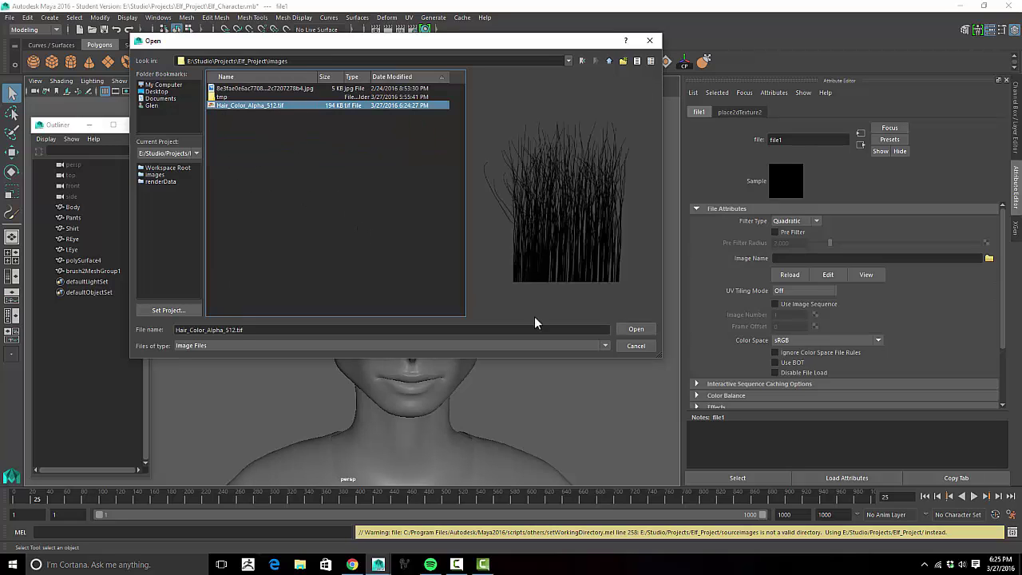
pyautogui.click(634, 328)
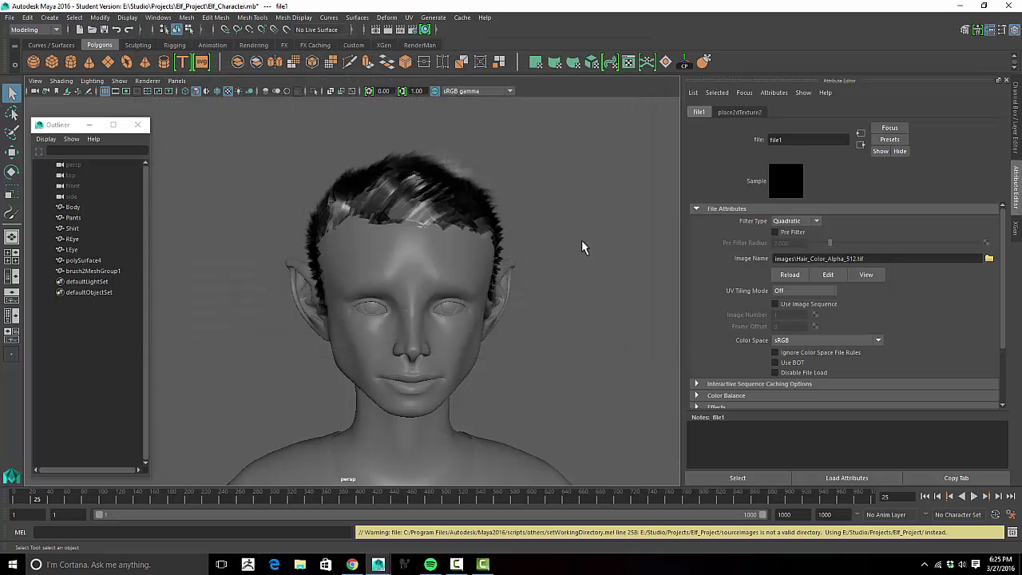
pyautogui.moveTo(581, 248)
pyautogui.keyDown('alt'); pyautogui.mouseDown()
pyautogui.moveTo(607, 237)
pyautogui.moveTo(573, 245)
pyautogui.moveTo(563, 231)
pyautogui.moveTo(532, 269)
pyautogui.moveTo(562, 271)
pyautogui.moveTo(537, 273)
pyautogui.moveTo(541, 258)
pyautogui.moveTo(604, 258)
pyautogui.moveTo(531, 327)
pyautogui.moveTo(497, 267)
pyautogui.moveTo(471, 288)
pyautogui.moveTo(527, 256)
pyautogui.moveTo(516, 290)
pyautogui.moveTo(489, 301)
pyautogui.moveTo(497, 311)
pyautogui.moveTo(486, 290)
pyautogui.moveTo(520, 279)
pyautogui.moveTo(481, 287)
pyautogui.moveTo(580, 293)
pyautogui.moveTo(487, 285)
pyautogui.moveTo(520, 280)
pyautogui.moveTo(452, 153)
pyautogui.moveTo(476, 172)
pyautogui.mouseUp(); pyautogui.keyUp('alt')
# Step: Show blinn2's attributes and inspect the textured hair cards up close
pyautogui.click(855, 112)
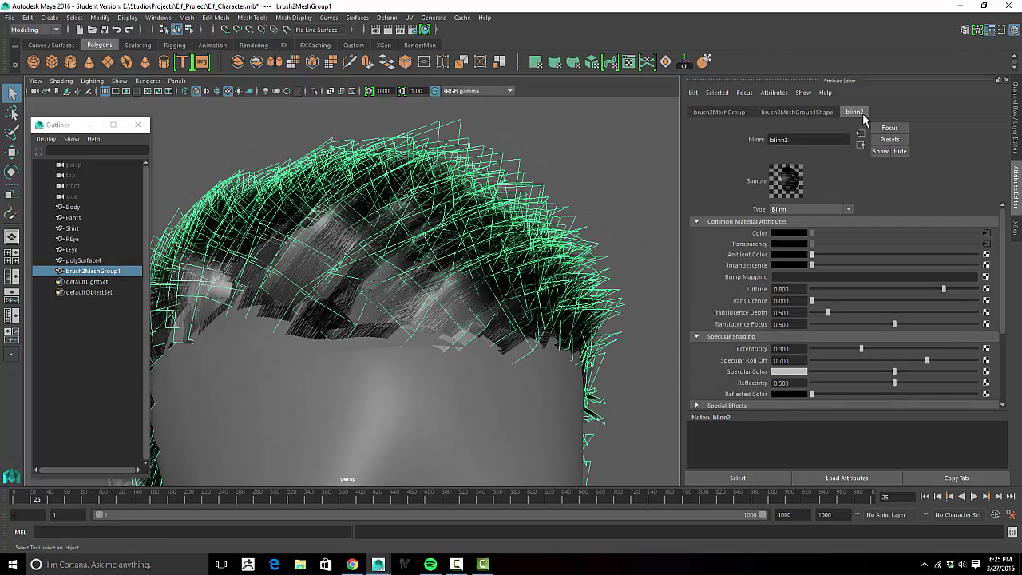
pyautogui.keyDown('alt'); pyautogui.moveTo(622, 202); pyautogui.dragTo(634, 176); pyautogui.keyUp('alt')
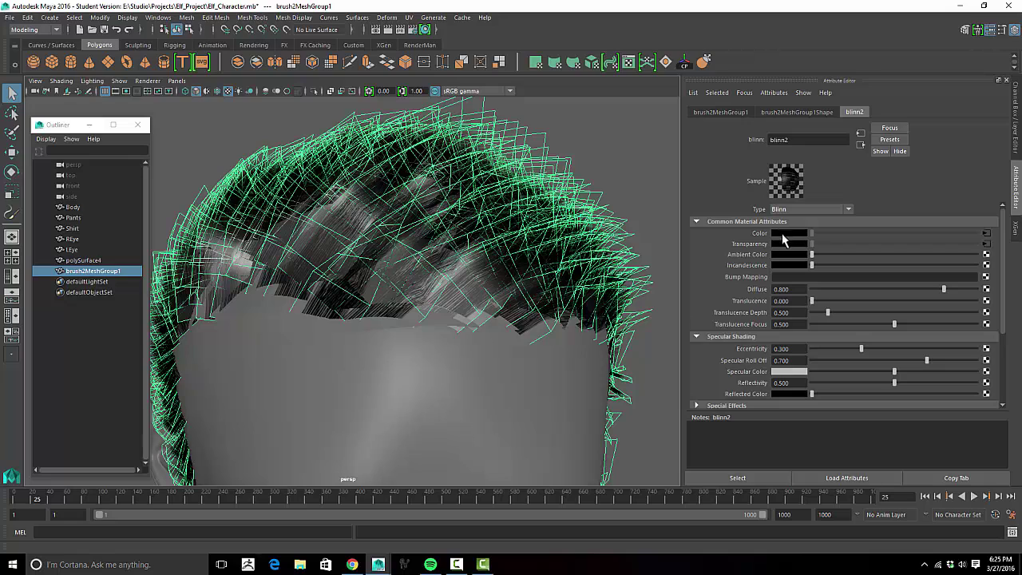
pyautogui.scroll(-2, 733, 281)
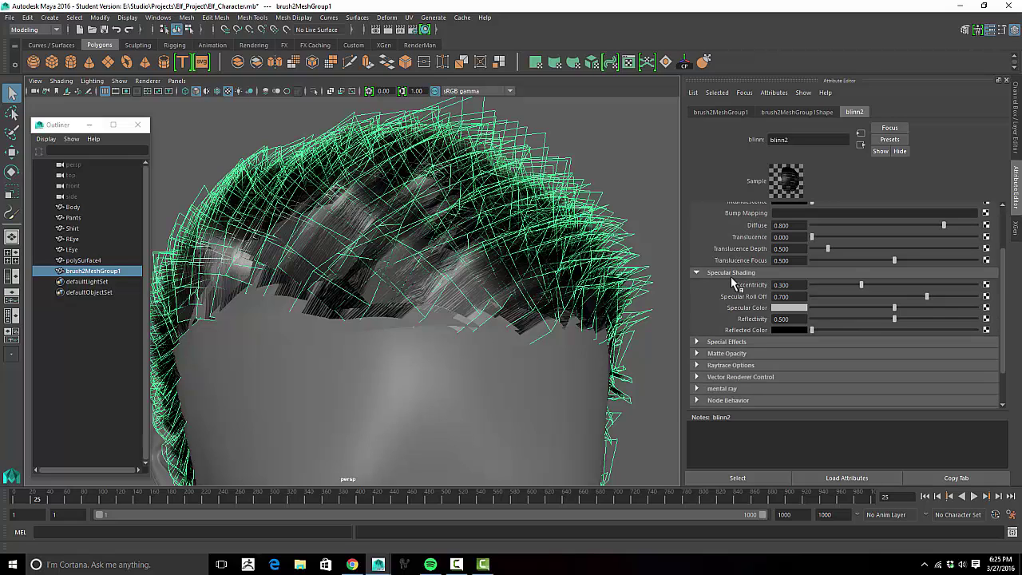
# Step: In Hypershade, delete unused materials and graph the blinn2 shading network
pyautogui.click(423, 29)
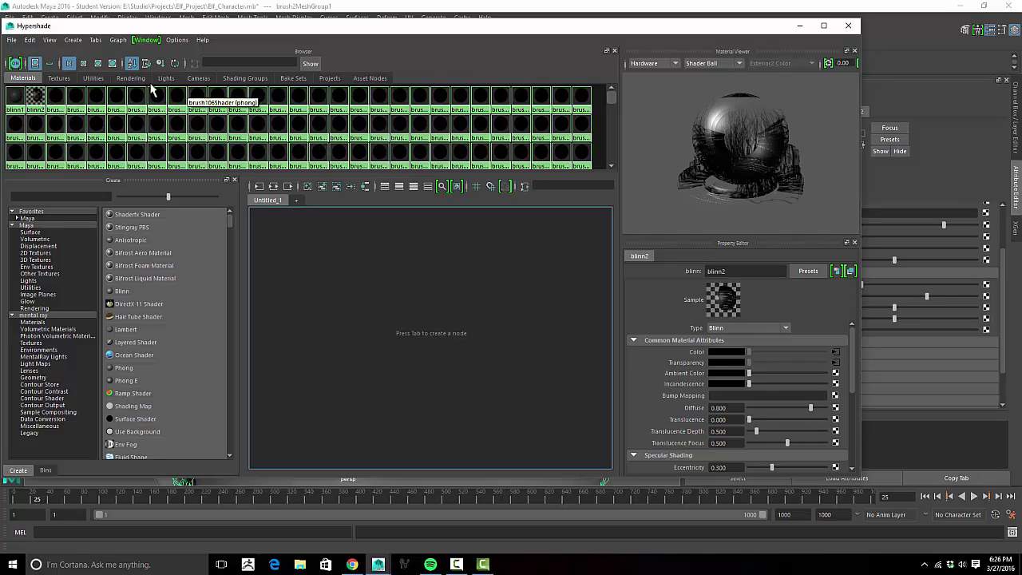
pyautogui.moveTo(72, 26); pyautogui.dragTo(143, 20)
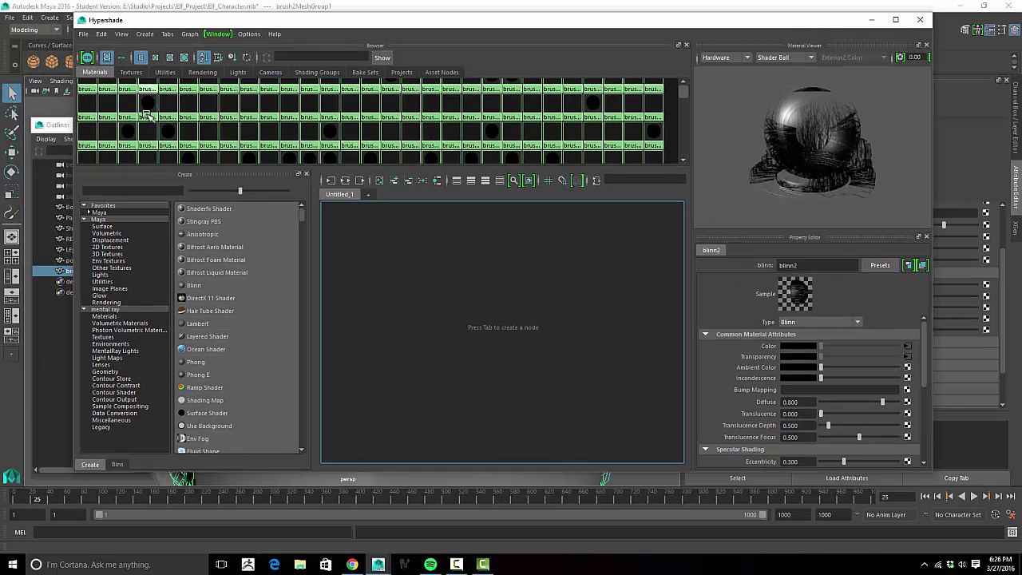
pyautogui.click(101, 33)
pyautogui.moveTo(120, 87)
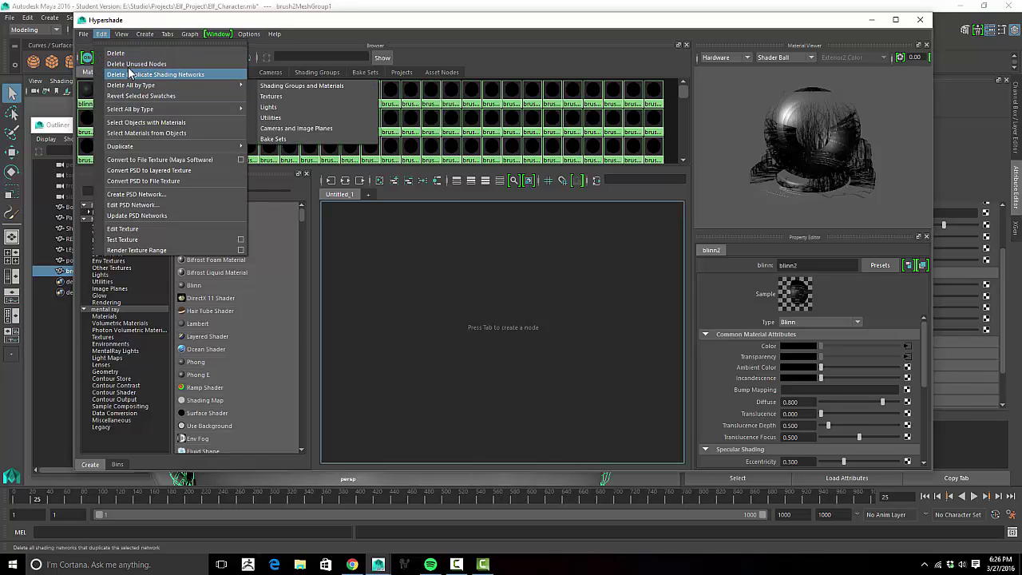
pyautogui.click(130, 66)
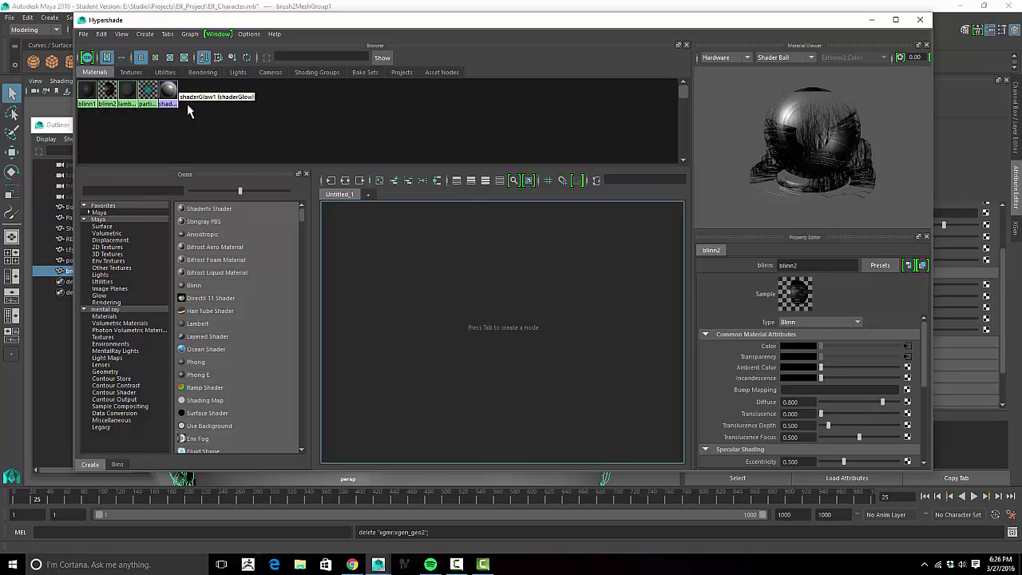
pyautogui.click(107, 94)
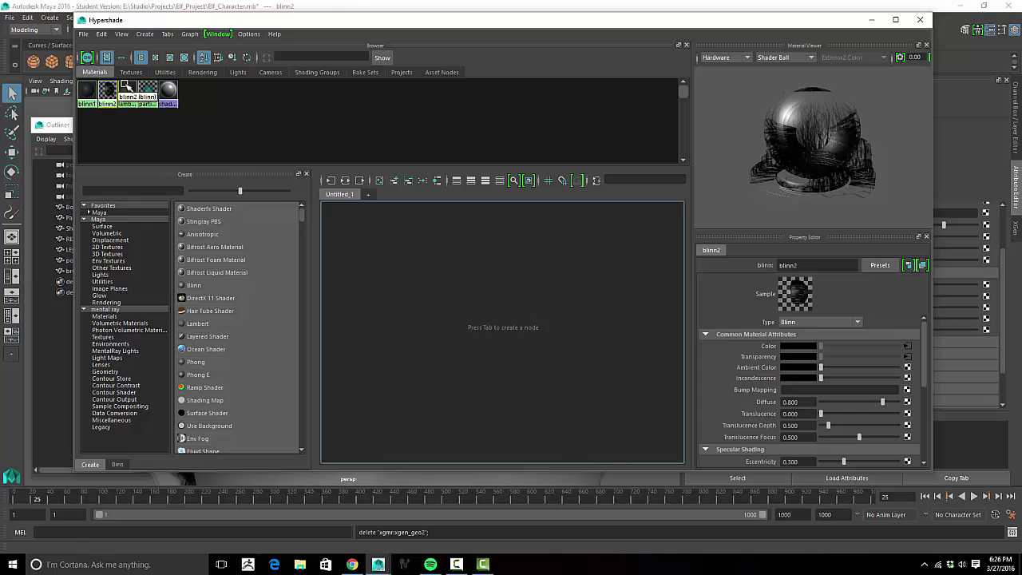
pyautogui.click(346, 181)
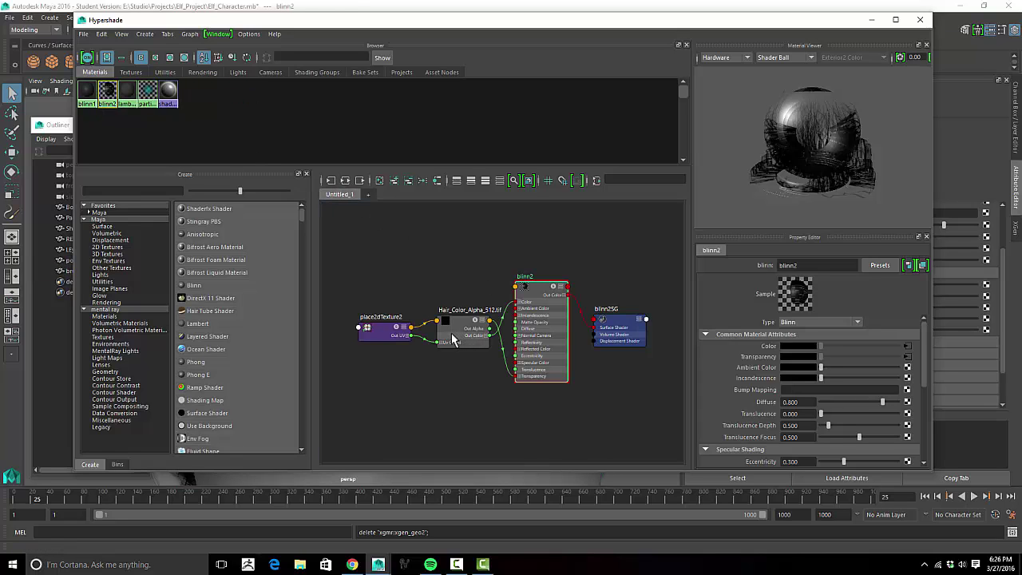
# Step: Arrange the file and place2dTexture2 nodes, then wire file Out Alpha into blinn2 Reflectivity
pyautogui.moveTo(456, 343); pyautogui.dragTo(386, 312)
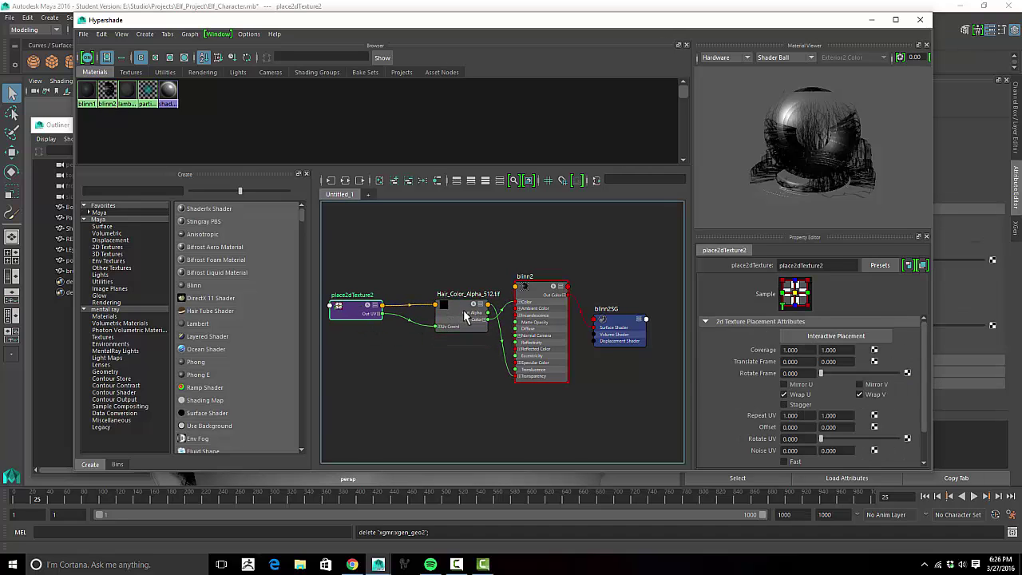
pyautogui.moveTo(471, 325); pyautogui.dragTo(443, 308)
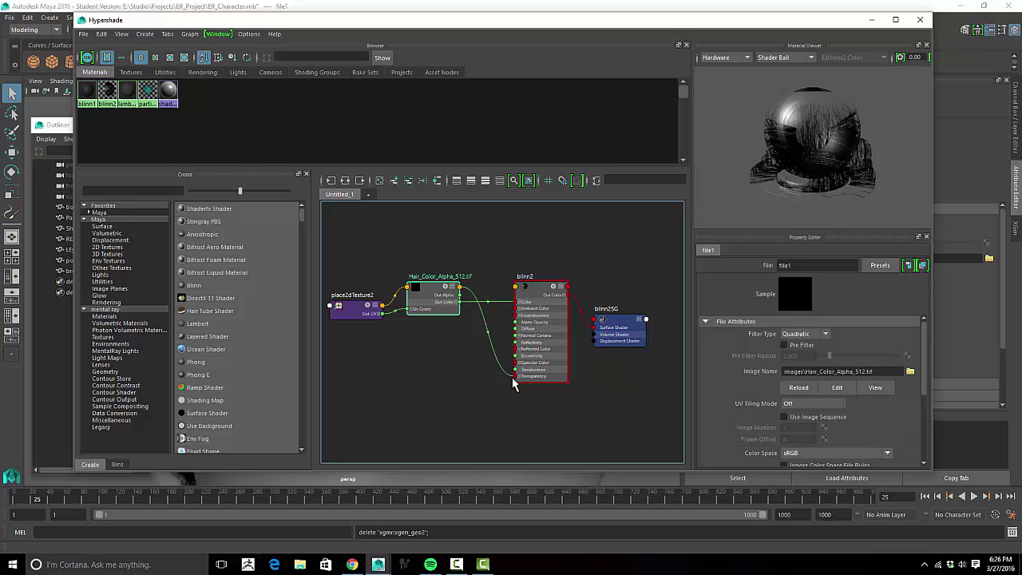
pyautogui.moveTo(547, 326); pyautogui.dragTo(540, 309)
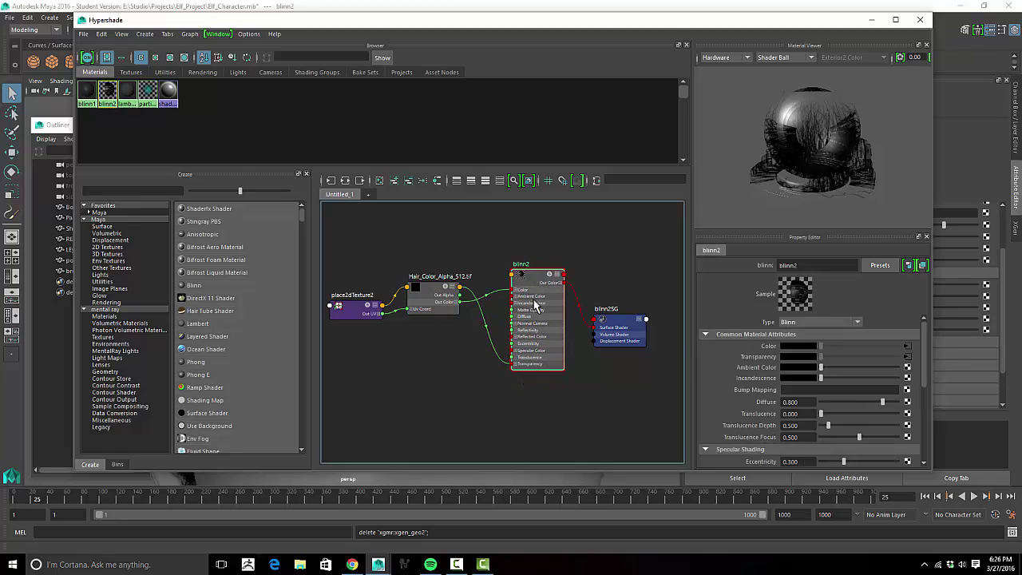
pyautogui.scroll(6, 487, 319)
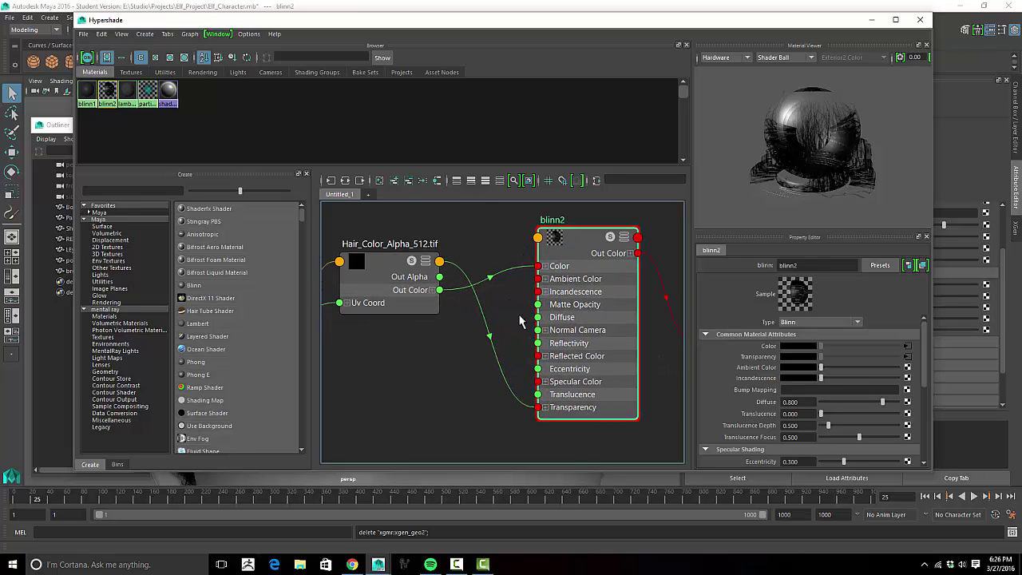
pyautogui.scroll(-2, 498, 337)
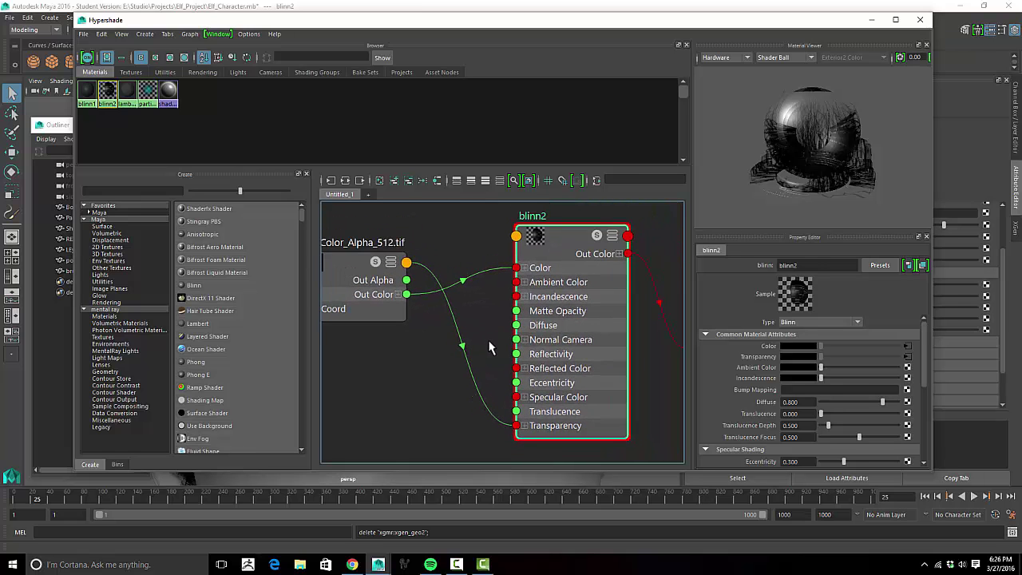
pyautogui.click(524, 397)
pyautogui.click(524, 397)
pyautogui.moveTo(407, 279); pyautogui.dragTo(513, 354)
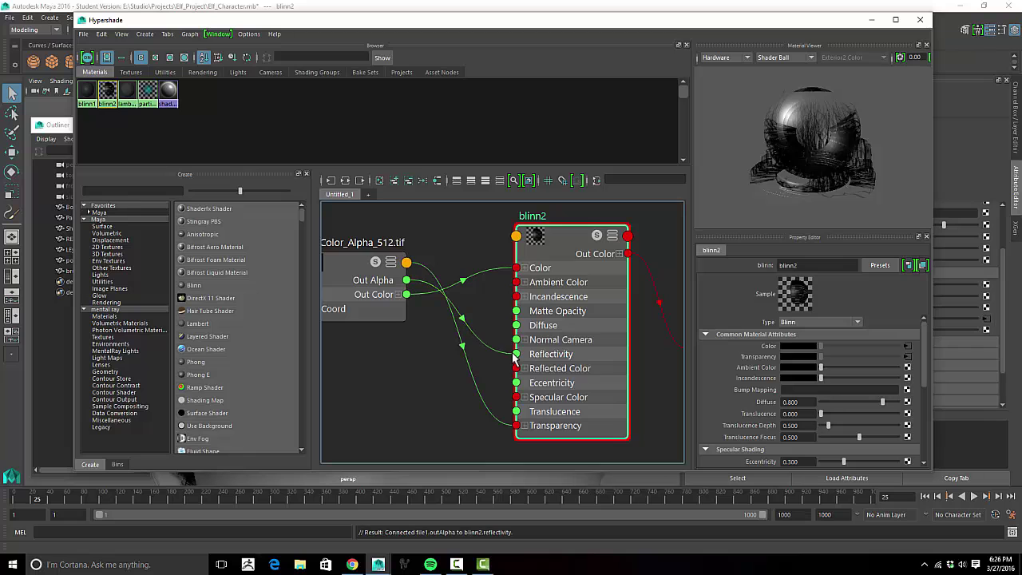
# Step: Minimize Hypershade and test-render the hair with alpha-driven Reflectivity
pyautogui.click(877, 22)
pyautogui.moveTo(561, 243)
pyautogui.keyDown('alt'); pyautogui.mouseDown()
pyautogui.moveTo(564, 234)
pyautogui.moveTo(551, 248)
pyautogui.moveTo(554, 269)
pyautogui.moveTo(552, 235)
pyautogui.moveTo(551, 244)
pyautogui.mouseUp(); pyautogui.keyUp('alt')
pyautogui.keyDown('alt'); pyautogui.moveTo(419, 251); pyautogui.dragTo(473, 242); pyautogui.keyUp('alt')
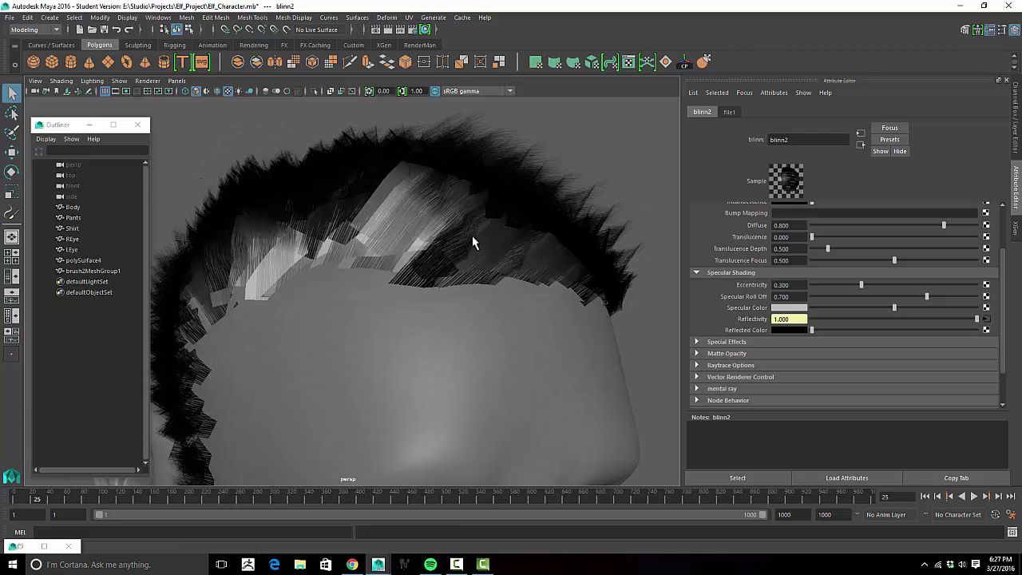
pyautogui.rightClick(773, 321)
pyautogui.keyDown('alt'); pyautogui.moveTo(602, 187); pyautogui.dragTo(593, 147); pyautogui.keyUp('alt')
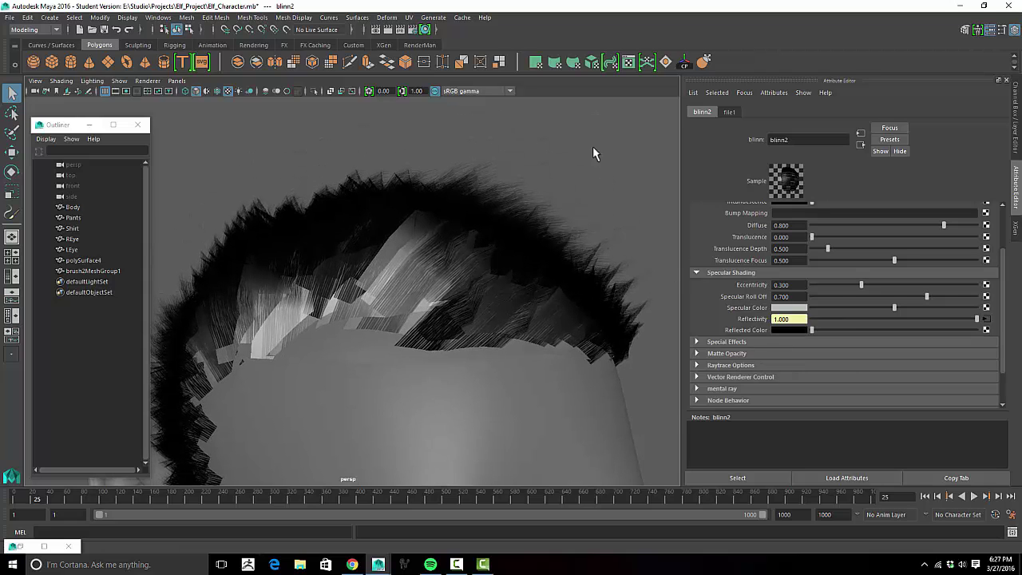
pyautogui.click(387, 30)
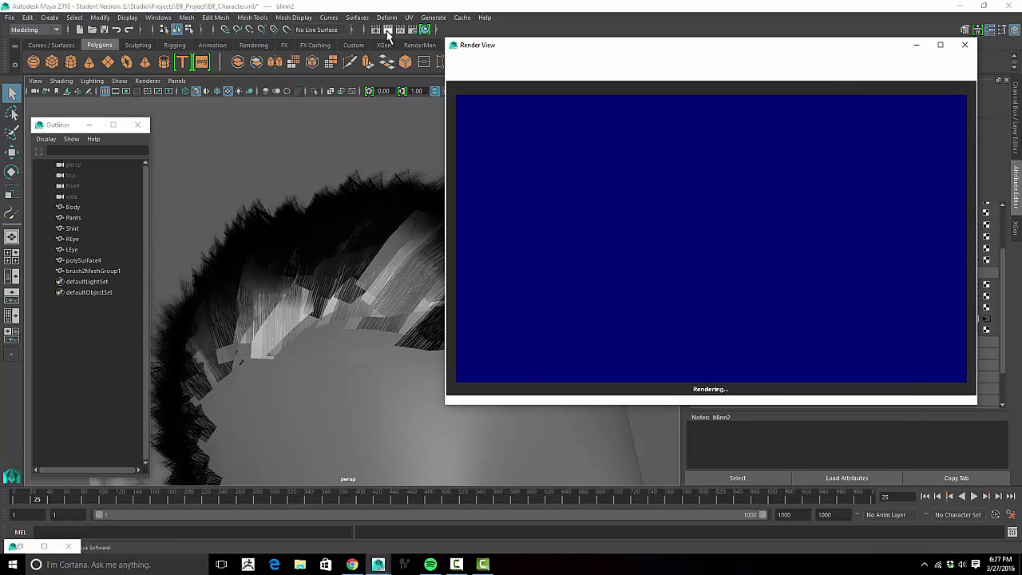
pyautogui.click(918, 46)
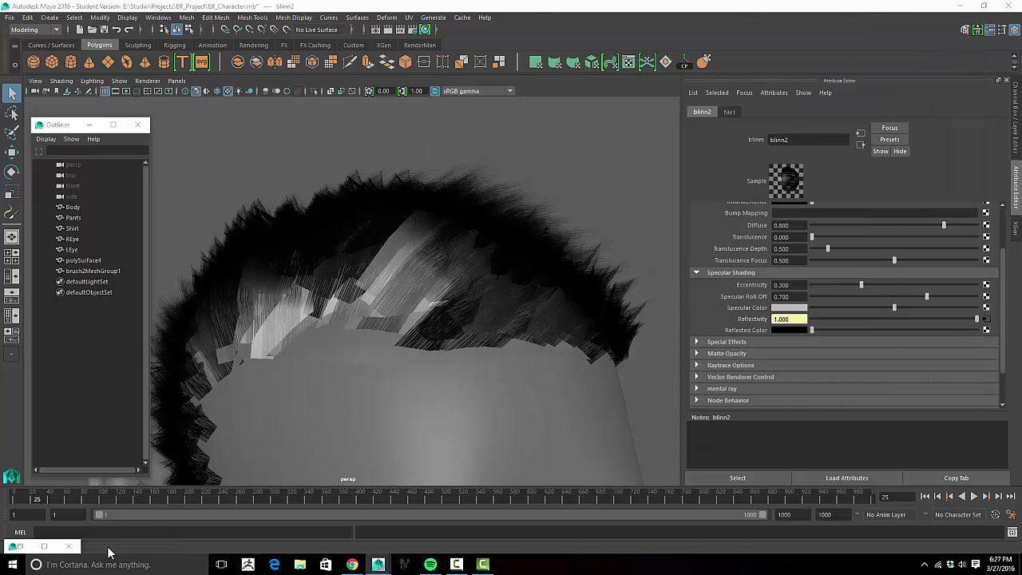
pyautogui.click(44, 547)
pyautogui.click(944, 48)
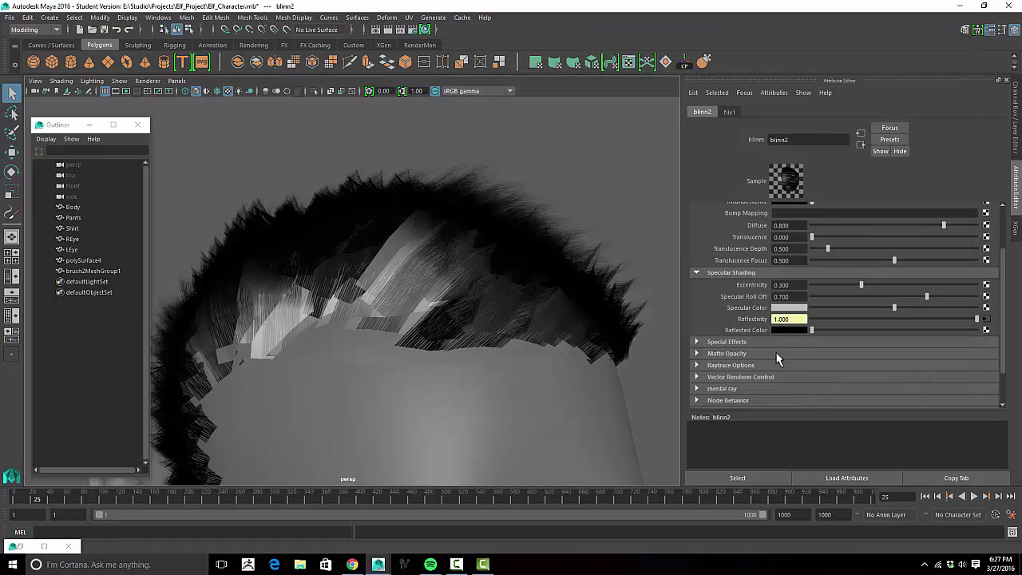
# Step: Break the Reflectivity connection and restore Hypershade
pyautogui.rightClick(765, 325)
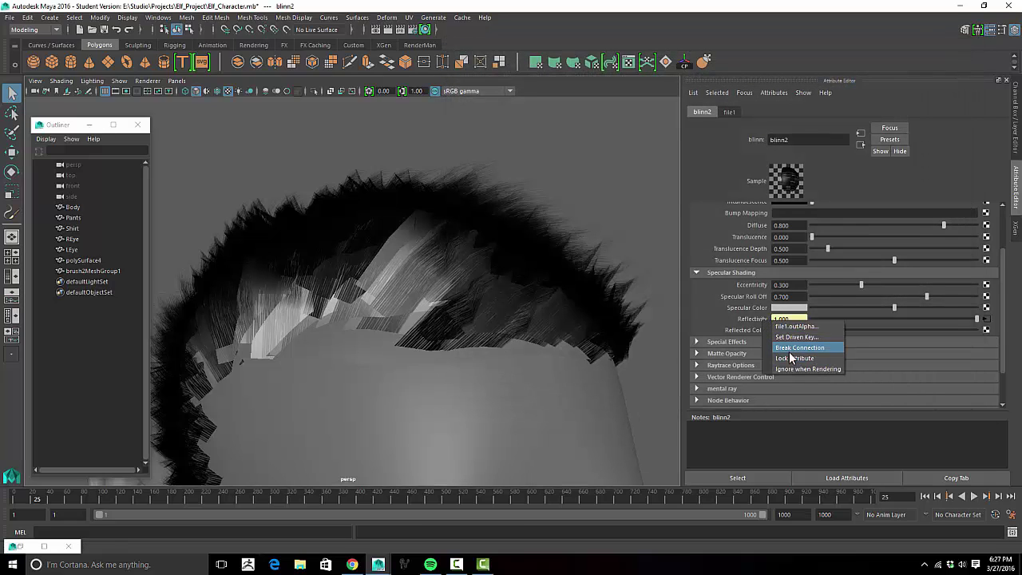
pyautogui.click(793, 357)
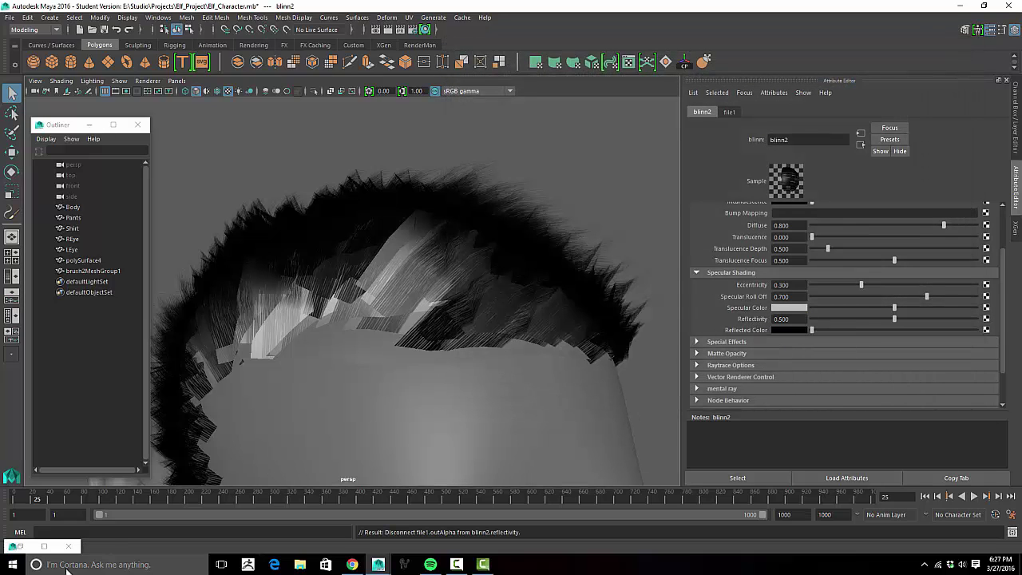
pyautogui.click(21, 547)
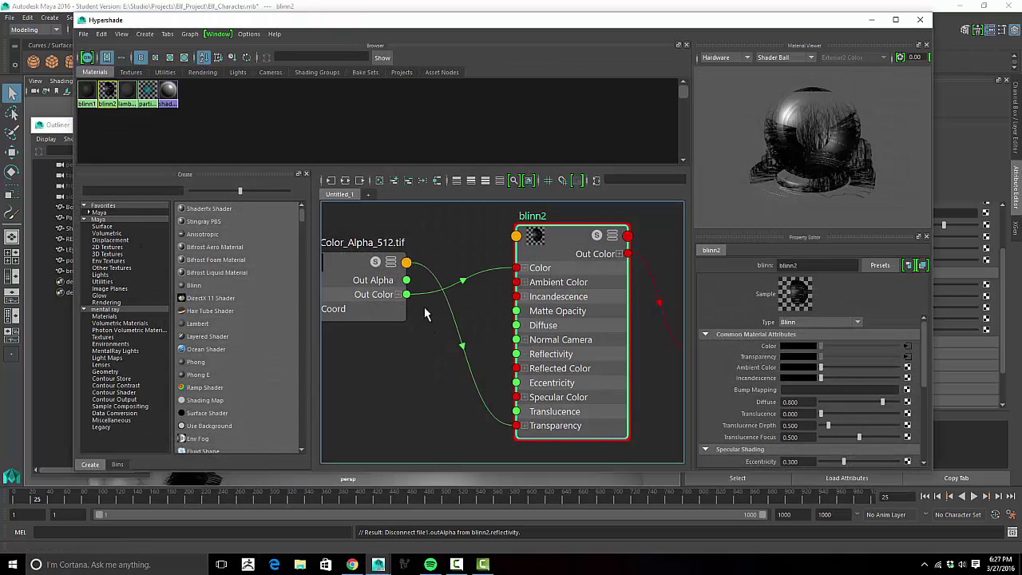
# Step: Connect the file texture's Out Alpha to blinn2's Eccentricity
pyautogui.moveTo(407, 280); pyautogui.dragTo(434, 383)
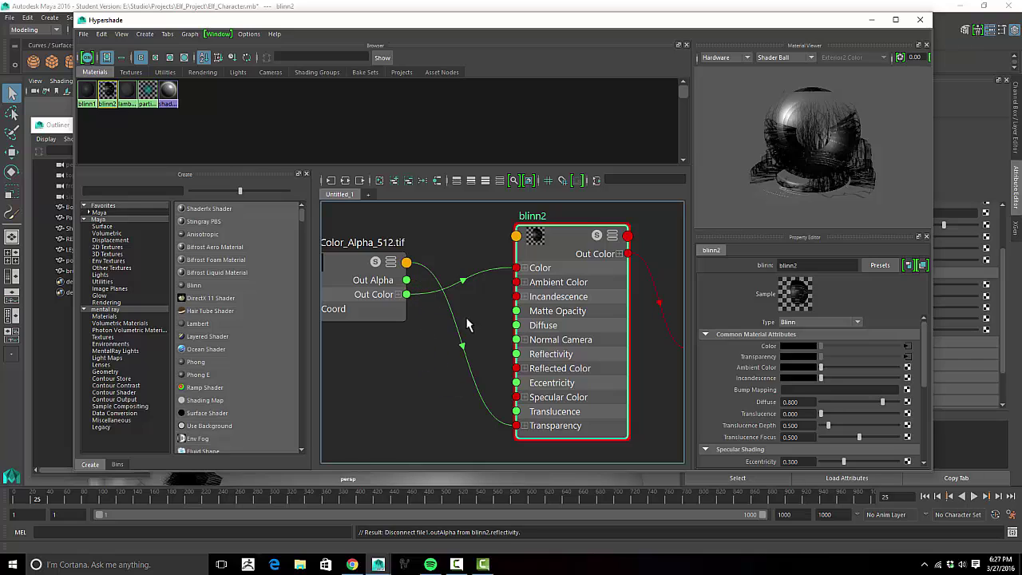
pyautogui.click(525, 396)
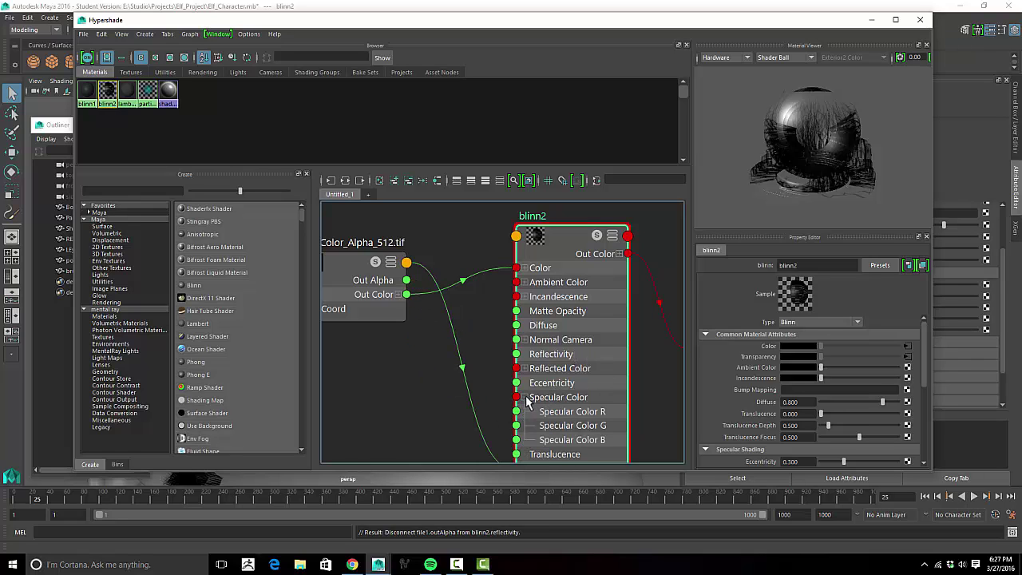
pyautogui.click(524, 397)
pyautogui.moveTo(410, 286); pyautogui.dragTo(516, 382)
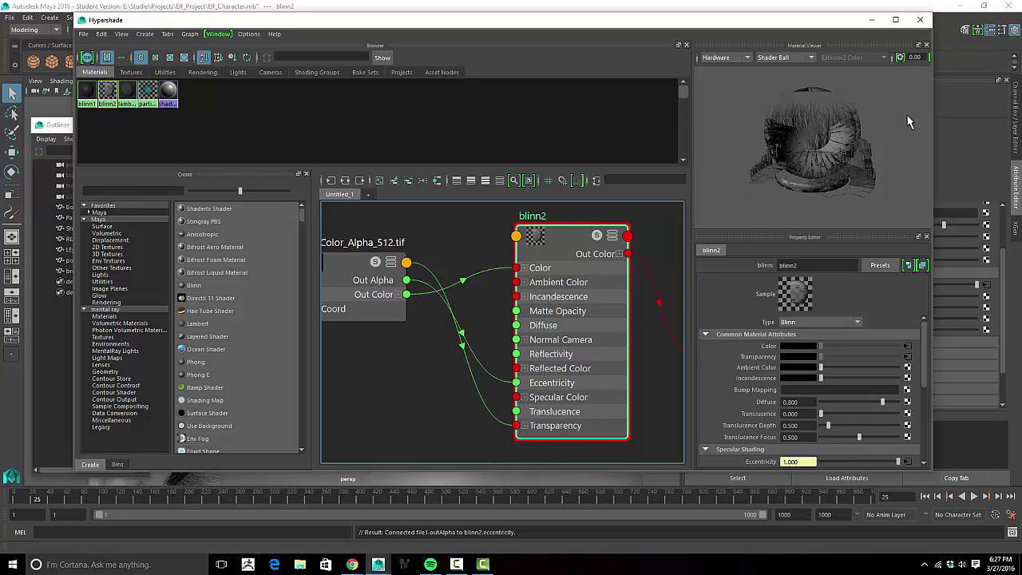
# Step: Hide Hypershade, inspect the hair, and begin breaking the Eccentricity connection
pyautogui.click(874, 21)
pyautogui.keyDown('alt'); pyautogui.moveTo(352, 219); pyautogui.dragTo(395, 247); pyautogui.keyUp('alt')
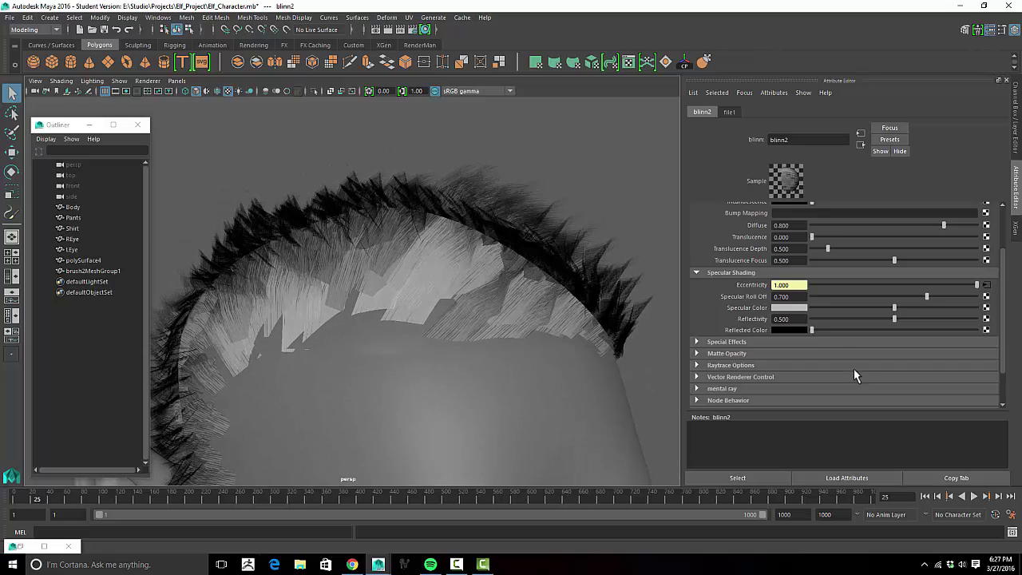
pyautogui.rightClick(750, 285)
# Step: Break the texture alpha link on blinn2's Eccentricity and lower its Specular Roll Off value
pyautogui.click(786, 311)
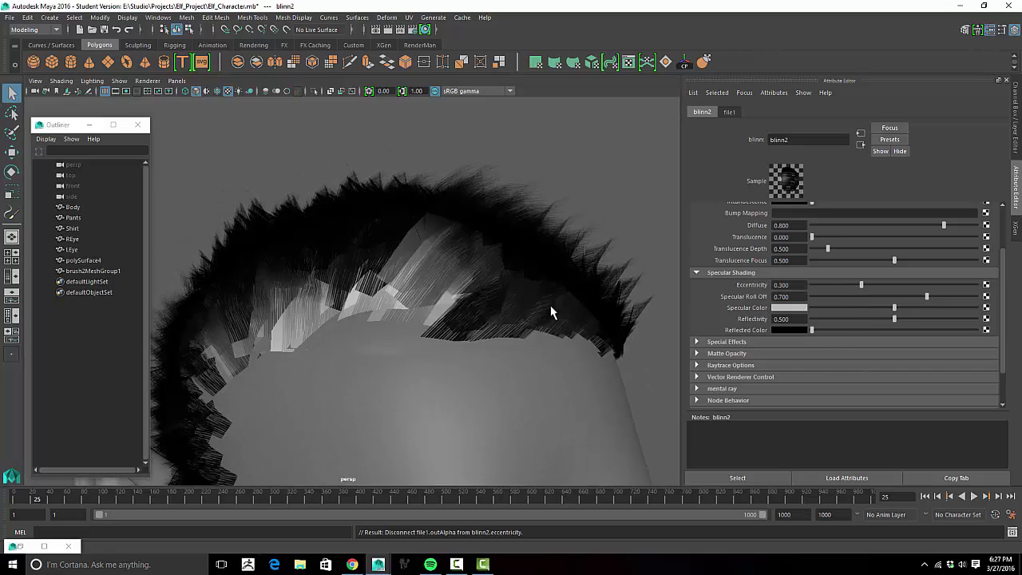
pyautogui.moveTo(926, 300)
pyautogui.mouseDown()
pyautogui.moveTo(826, 296)
pyautogui.moveTo(809, 308)
pyautogui.moveTo(876, 300)
pyautogui.moveTo(817, 310)
pyautogui.moveTo(930, 310)
pyautogui.moveTo(916, 310)
pyautogui.mouseUp()
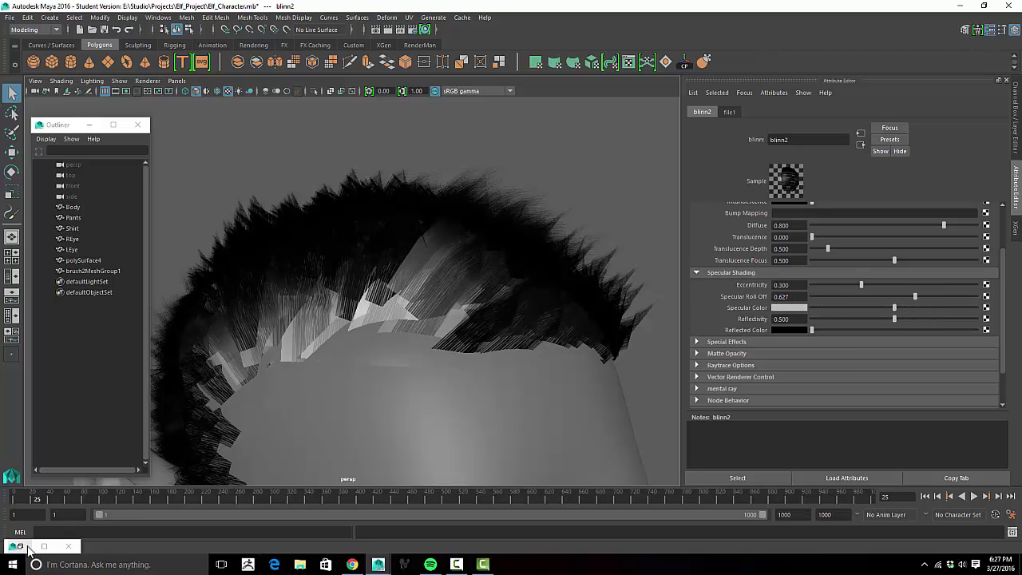
pyautogui.click(44, 547)
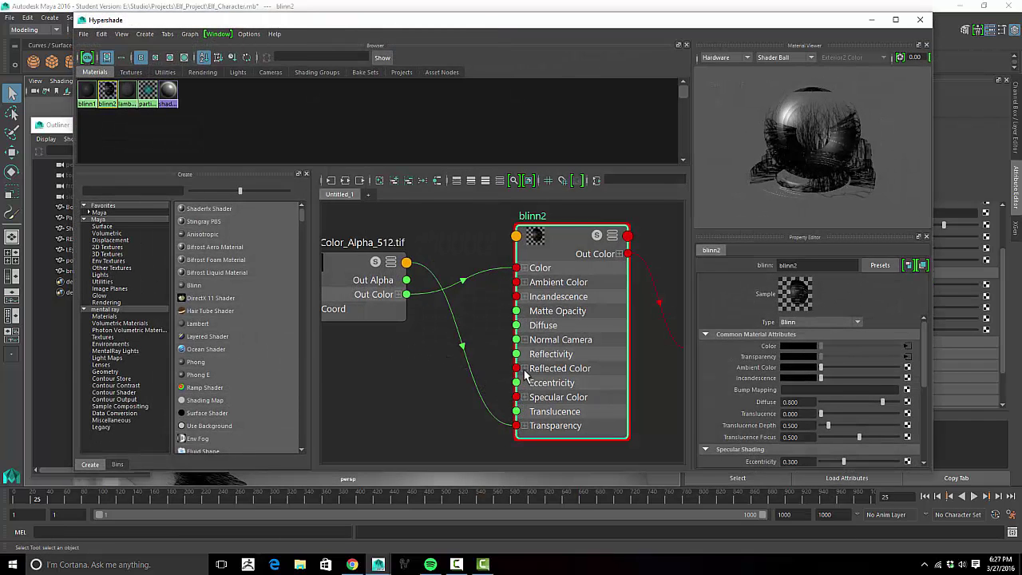
# Step: Show all of blinn2's attributes and connect the texture's Out Alpha to Specular Roll Off
pyautogui.click(524, 397)
pyautogui.click(523, 396)
pyautogui.click(612, 235)
pyautogui.click(611, 235)
pyautogui.click(611, 235)
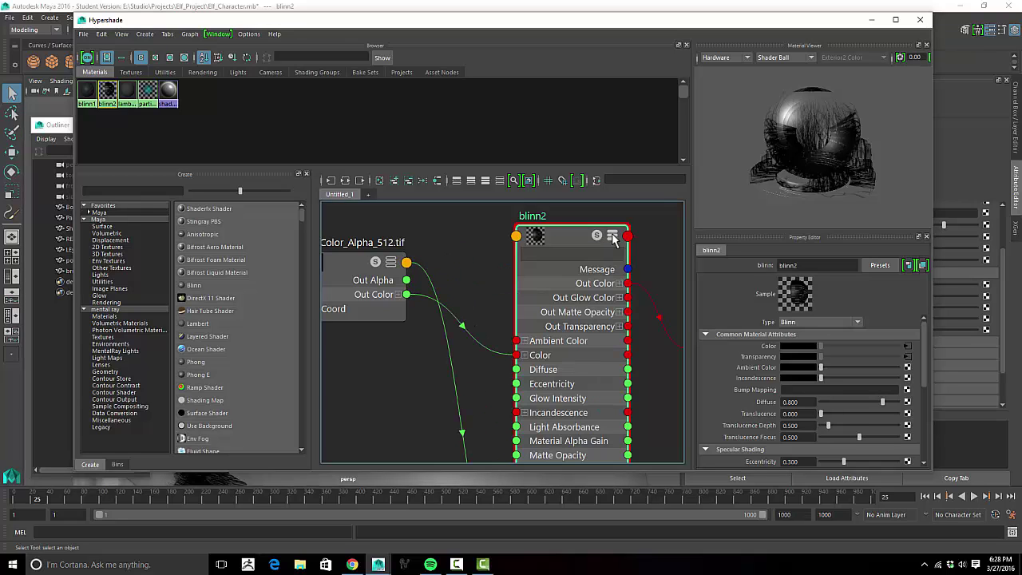
pyautogui.scroll(-2, 456, 358)
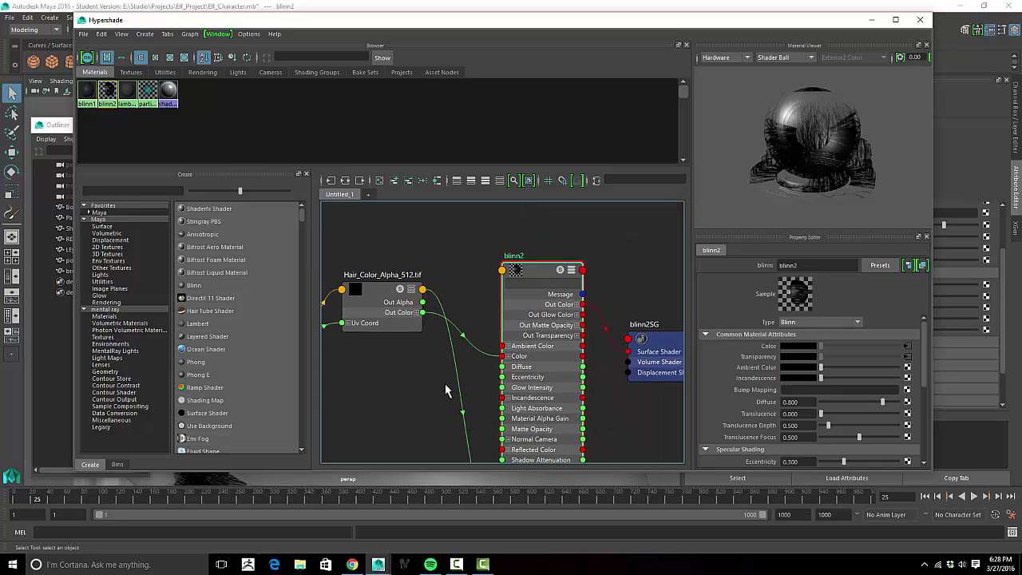
pyautogui.keyDown('alt'); pyautogui.moveTo(445, 383); pyautogui.dragTo(456, 339, button='middle'); pyautogui.keyUp('alt')
pyautogui.moveTo(423, 224); pyautogui.dragTo(499, 393)
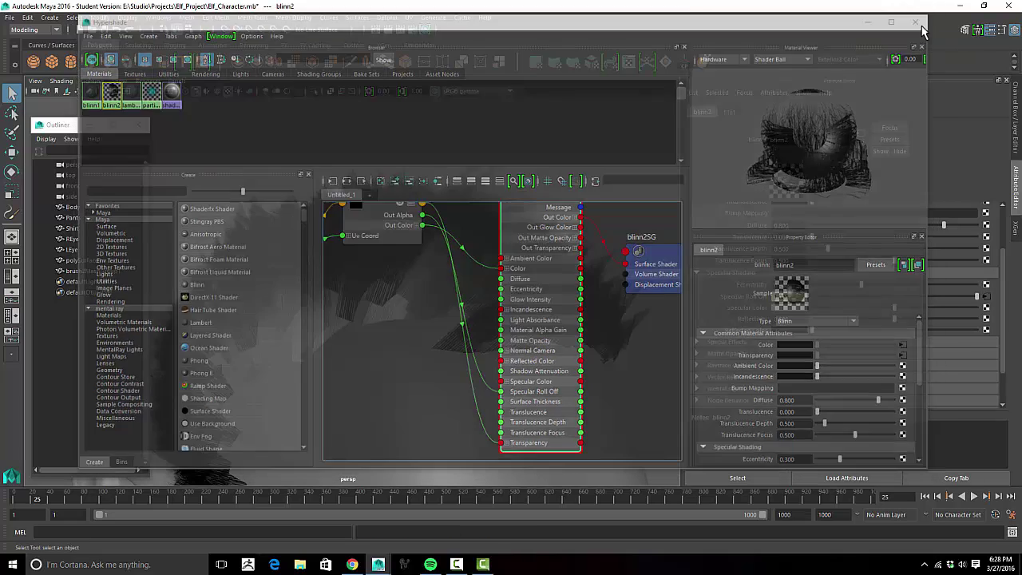
pyautogui.click(920, 19)
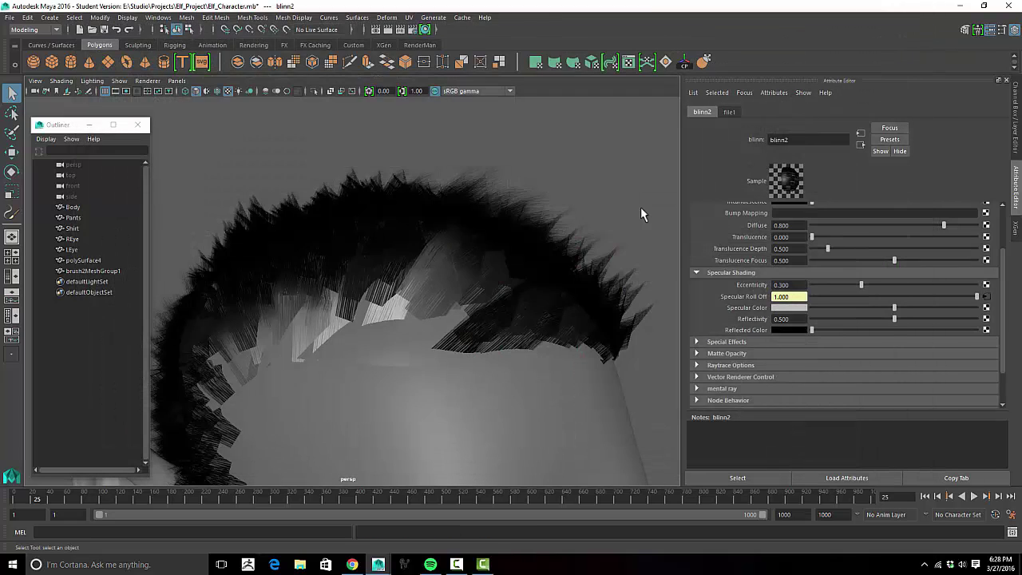
pyautogui.keyDown('alt'); pyautogui.moveTo(528, 254); pyautogui.dragTo(445, 240); pyautogui.keyUp('alt')
pyautogui.scroll(-6, 441, 236)
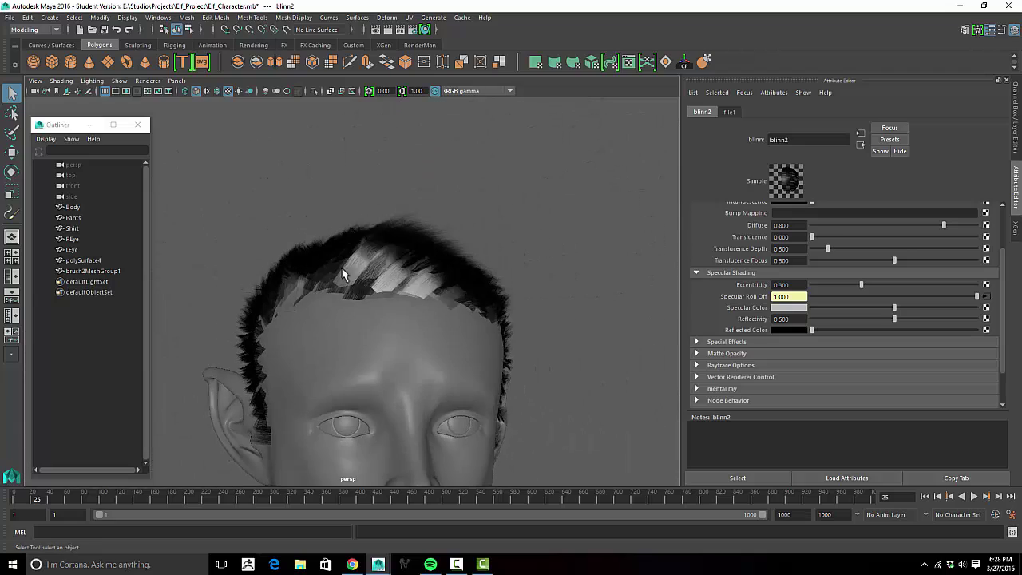
pyautogui.scroll(-3, 426, 221)
pyautogui.keyDown('alt'); pyautogui.moveTo(347, 231); pyautogui.dragTo(336, 277); pyautogui.keyUp('alt')
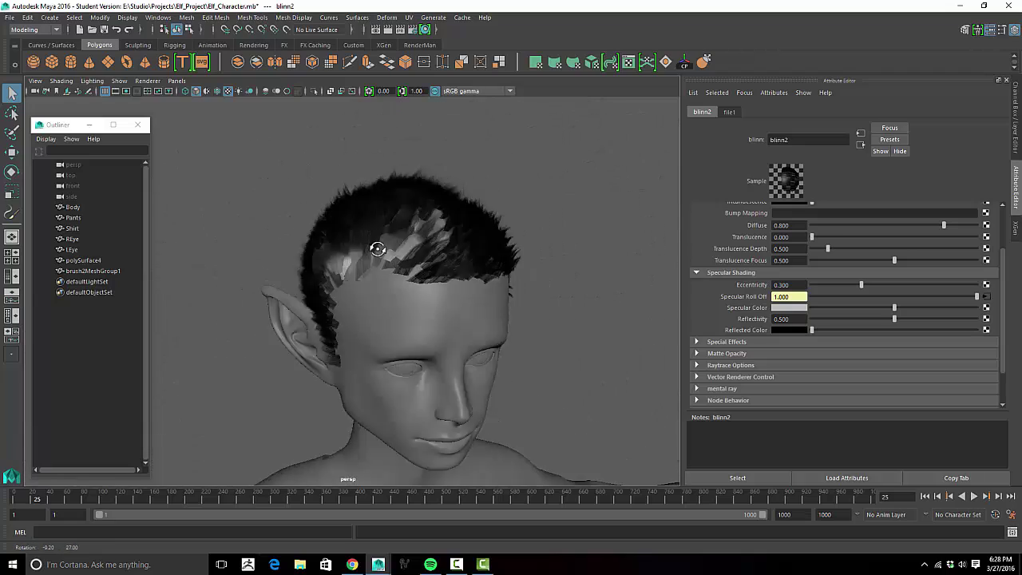
pyautogui.moveTo(379, 248)
pyautogui.keyDown('alt'); pyautogui.mouseDown()
pyautogui.moveTo(464, 215)
pyautogui.moveTo(422, 130)
pyautogui.mouseUp(); pyautogui.keyUp('alt')
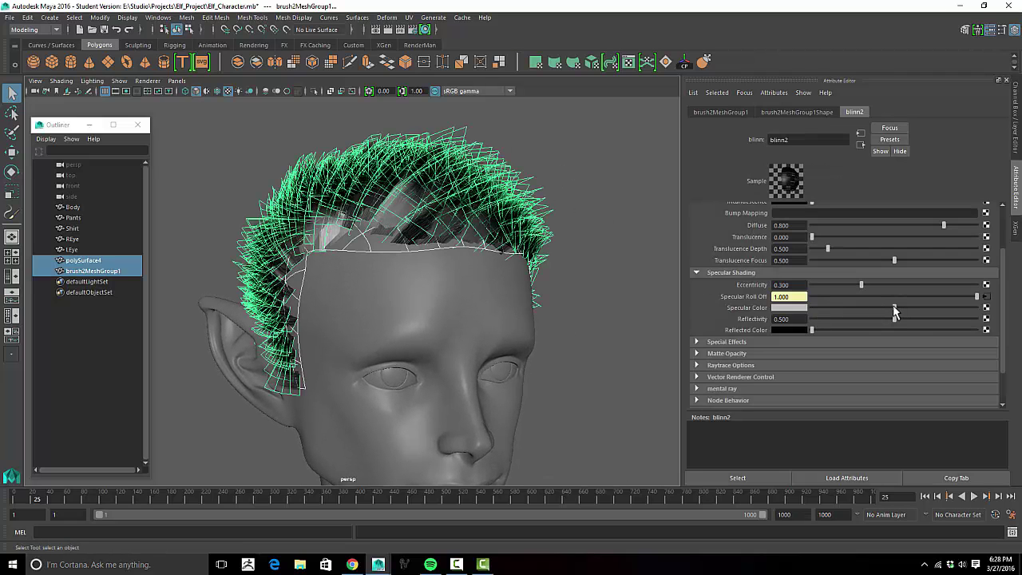
pyautogui.click(623, 276)
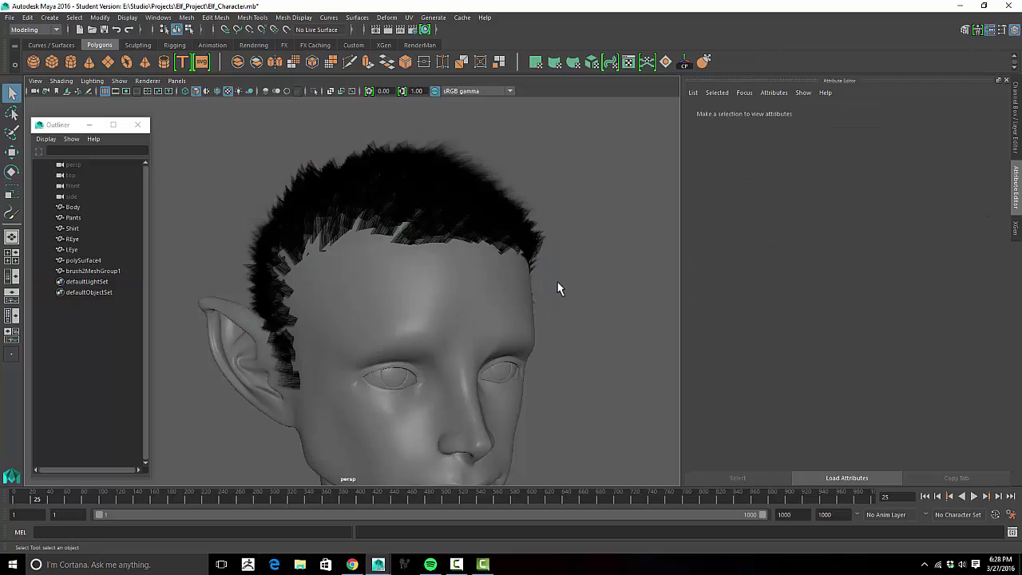
pyautogui.keyDown('alt'); pyautogui.moveTo(557, 285); pyautogui.dragTo(424, 356); pyautogui.keyUp('alt')
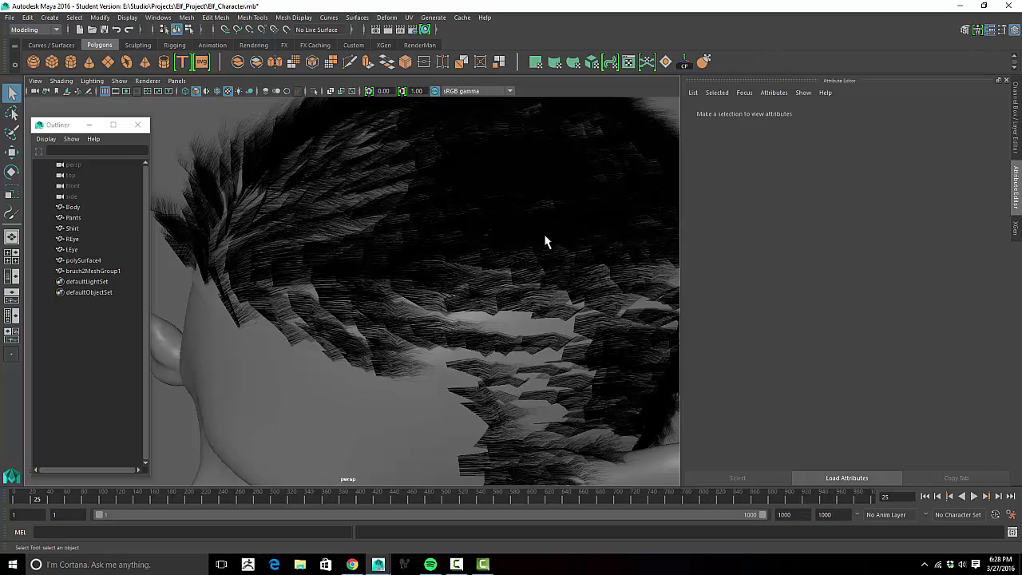
pyautogui.moveTo(476, 309)
pyautogui.keyDown('alt'); pyautogui.mouseDown()
pyautogui.moveTo(468, 276)
pyautogui.moveTo(445, 258)
pyautogui.moveTo(495, 248)
pyautogui.moveTo(535, 264)
pyautogui.moveTo(401, 296)
pyautogui.moveTo(393, 328)
pyautogui.moveTo(349, 303)
pyautogui.moveTo(375, 326)
pyautogui.moveTo(456, 338)
pyautogui.moveTo(406, 324)
pyautogui.moveTo(384, 335)
pyautogui.moveTo(417, 314)
pyautogui.moveTo(511, 304)
pyautogui.moveTo(501, 307)
pyautogui.moveTo(538, 314)
pyautogui.moveTo(596, 413)
pyautogui.moveTo(480, 286)
pyautogui.moveTo(440, 266)
pyautogui.mouseUp(); pyautogui.keyUp('alt')
# Step: Select all faces of the hair mesh and try a small scale, then undo it
pyautogui.click(429, 235)
pyautogui.moveTo(429, 235); pyautogui.dragTo(423, 245, button='right')
pyautogui.keyDown('alt'); pyautogui.moveTo(423, 244); pyautogui.dragTo(423, 254); pyautogui.keyUp('alt')
pyautogui.moveTo(245, 120); pyautogui.dragTo(563, 422)
pyautogui.press('w')
pyautogui.press('e')
pyautogui.press('r')
pyautogui.moveTo(389, 281); pyautogui.dragTo(391, 281)
pyautogui.hotkey('ctrl', 'z')
pyautogui.hotkey('ctrl', 'z')
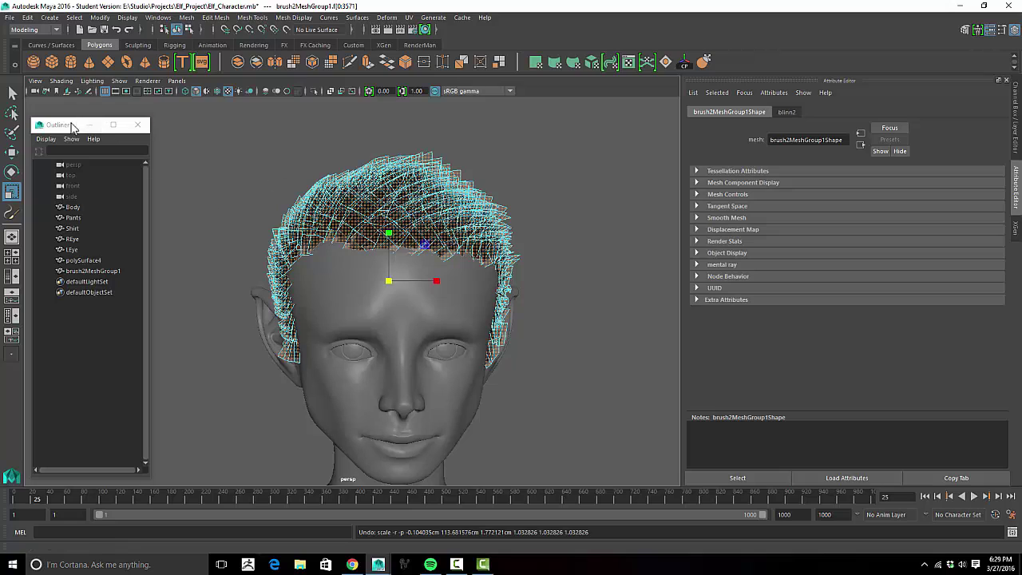
# Step: Close the Outliner, select the hair and head together, and bring up Scale Tool settings
pyautogui.moveTo(72, 130); pyautogui.dragTo(138, 131)
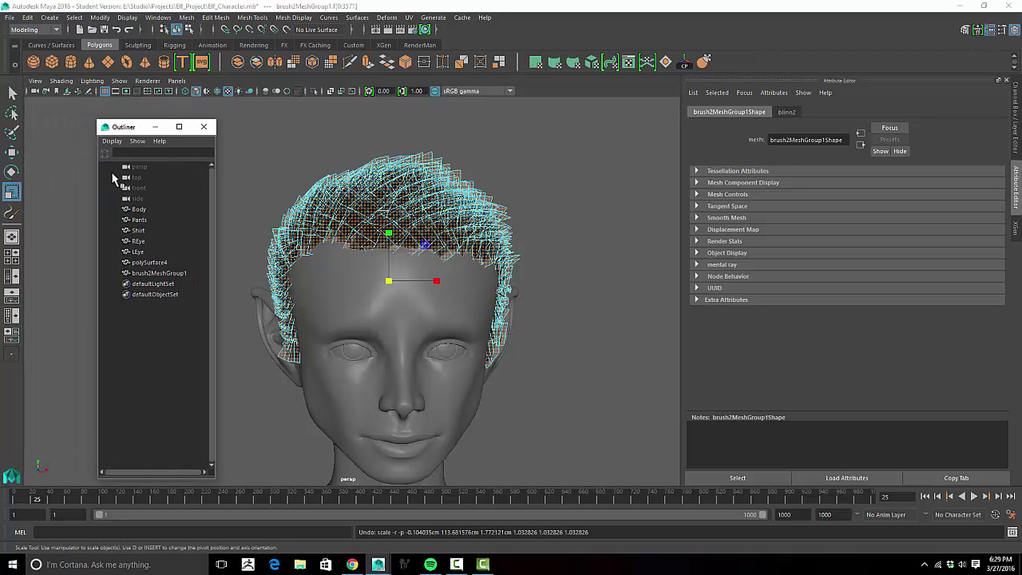
pyautogui.click(208, 127)
pyautogui.moveTo(205, 113); pyautogui.dragTo(612, 447)
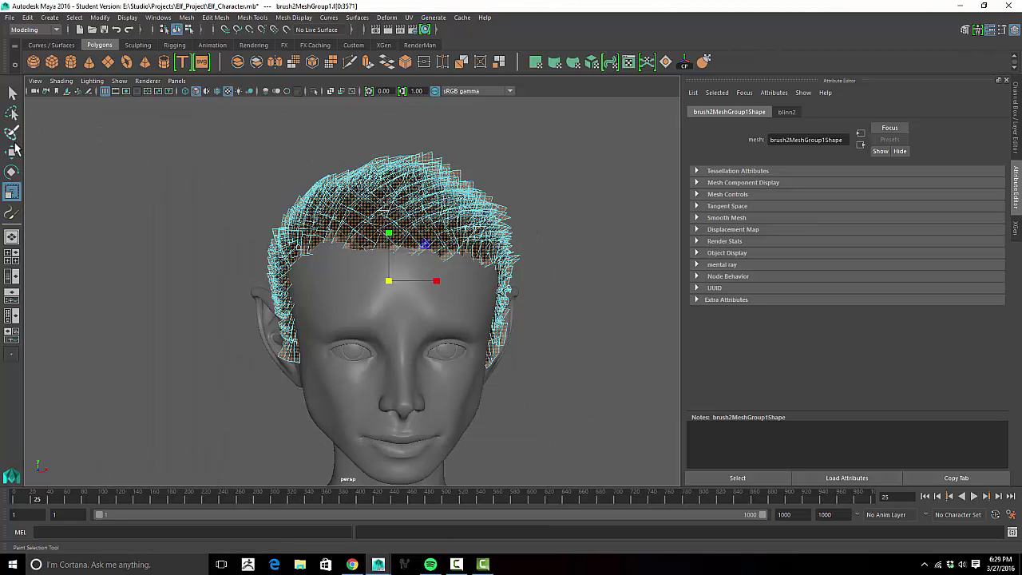
pyautogui.doubleClick(13, 112)
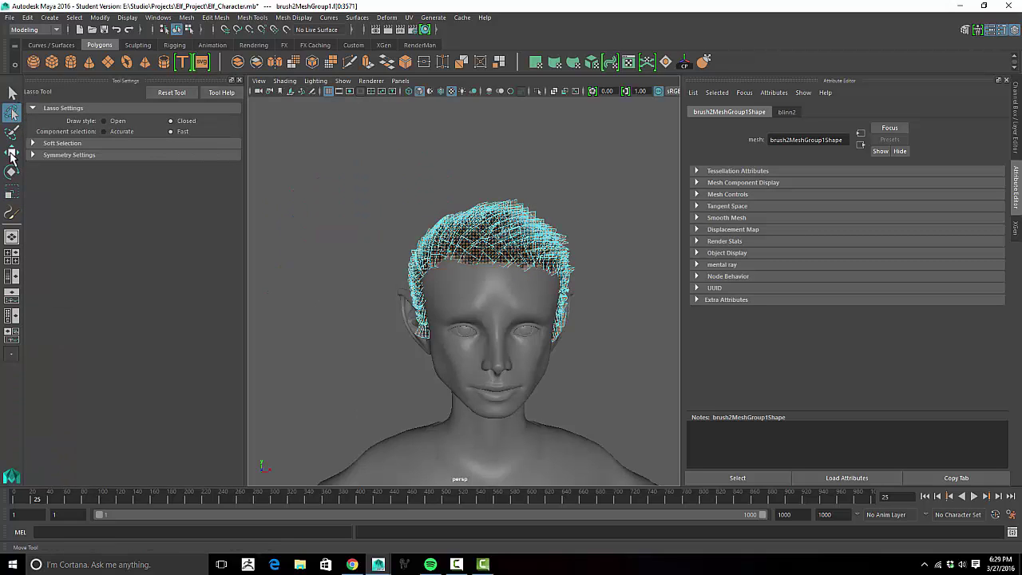
pyautogui.click(10, 195)
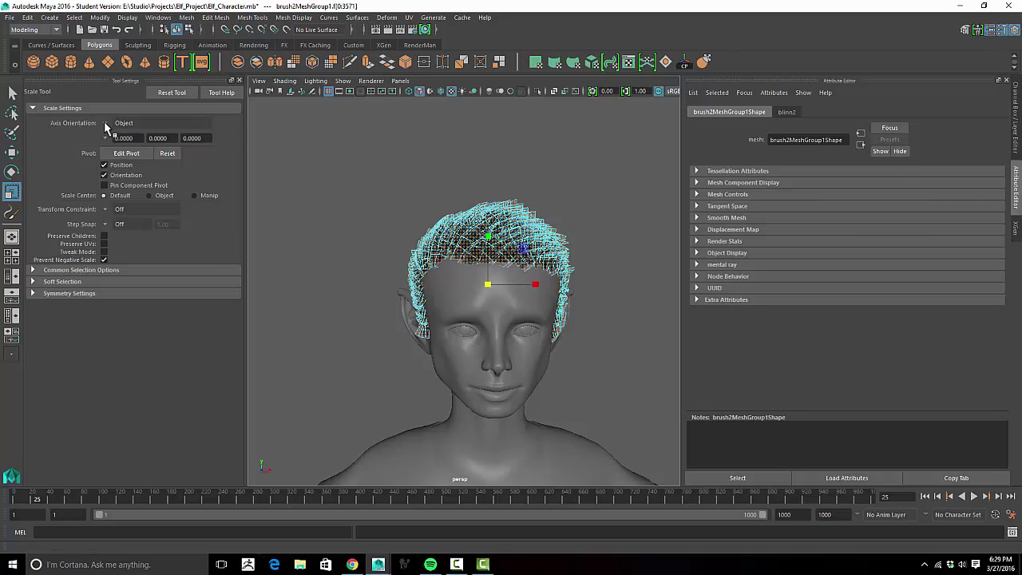
# Step: Compare Component and Normal axis orientations with test scales on the hair, undoing each one
pyautogui.click(121, 123)
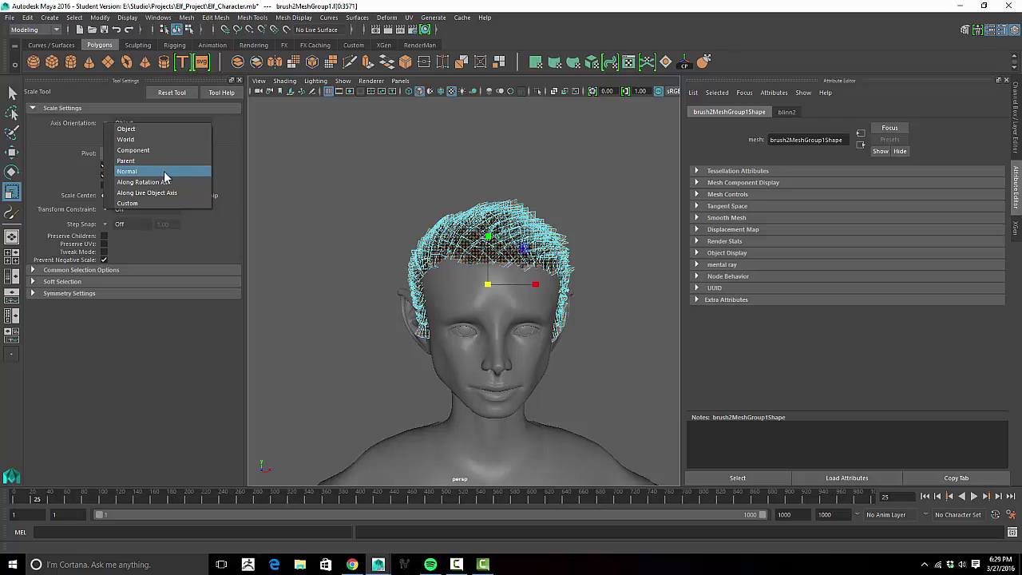
pyautogui.click(133, 150)
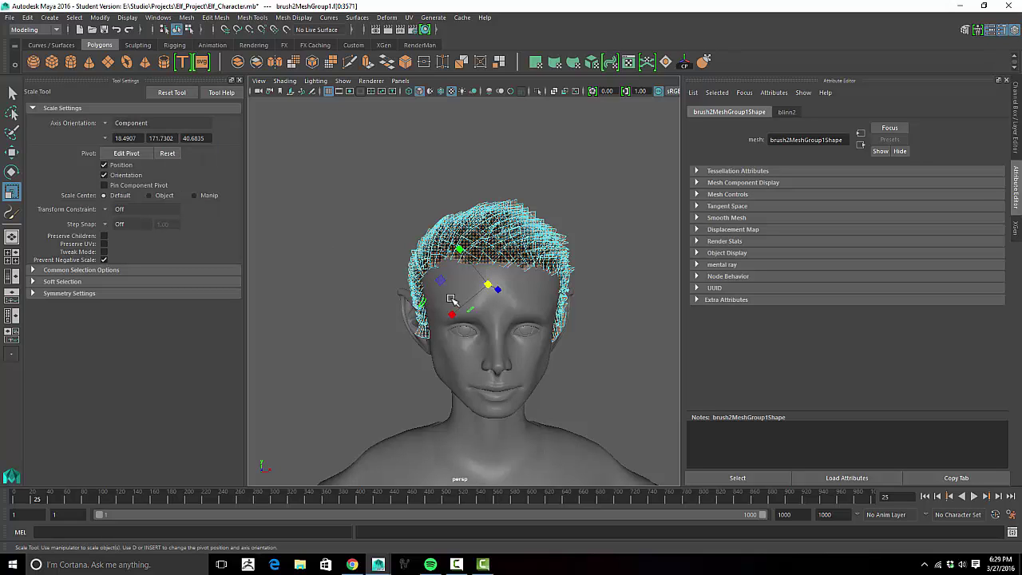
pyautogui.moveTo(490, 286); pyautogui.dragTo(494, 284)
pyautogui.hotkey('ctrl', 'z')
pyautogui.click(108, 125)
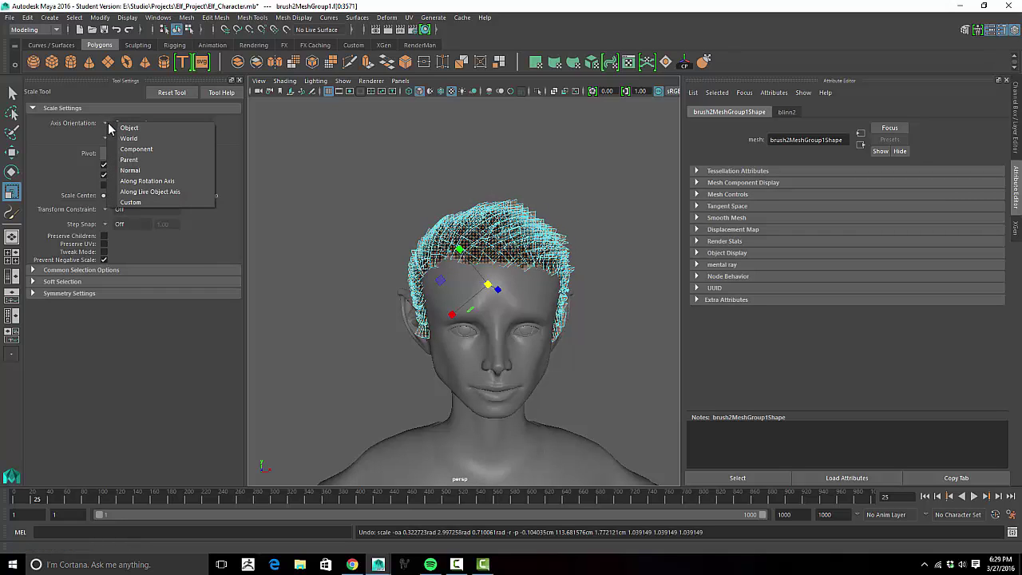
pyautogui.click(172, 170)
pyautogui.moveTo(489, 286); pyautogui.dragTo(493, 286)
pyautogui.hotkey('ctrl', 'z')
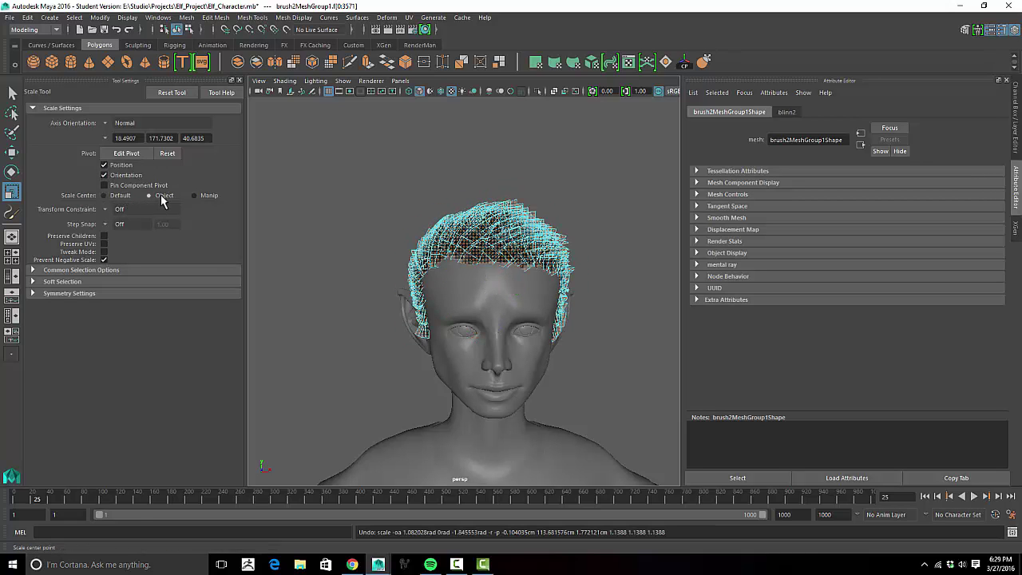
pyautogui.moveTo(501, 289); pyautogui.dragTo(520, 285)
pyautogui.hotkey('ctrl', 'z')
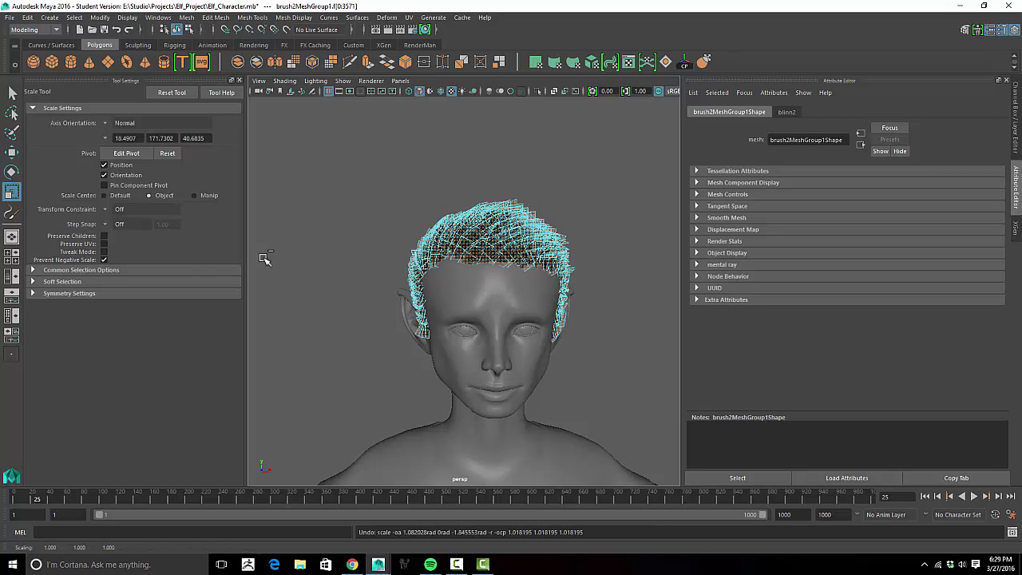
# Step: Set Axis Orientation back to Component and Scale Center to Manip, then check around the head
pyautogui.click(126, 123)
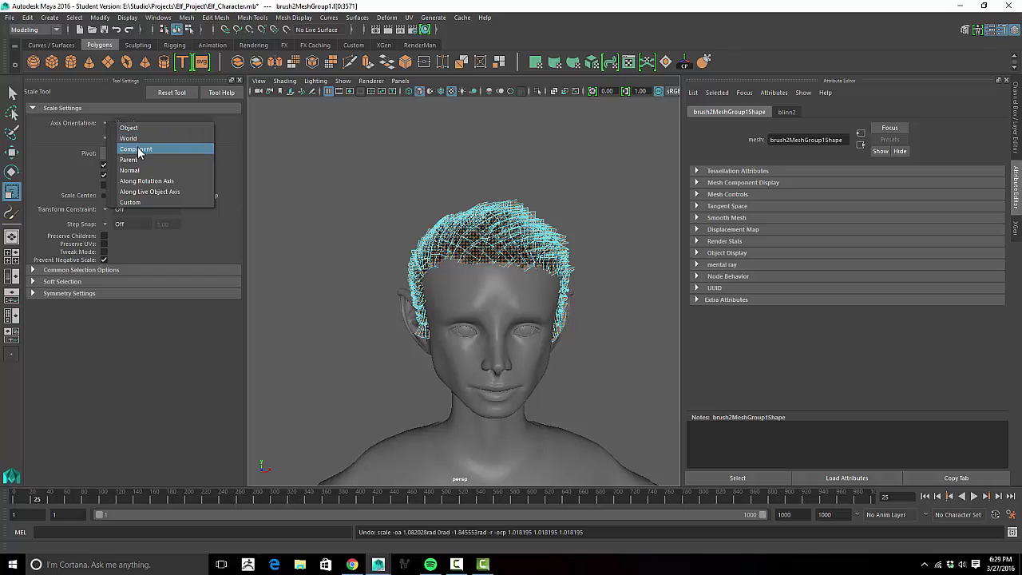
pyautogui.click(136, 149)
pyautogui.moveTo(468, 239); pyautogui.dragTo(423, 270)
pyautogui.hotkey('ctrl', 'z')
pyautogui.click(194, 195)
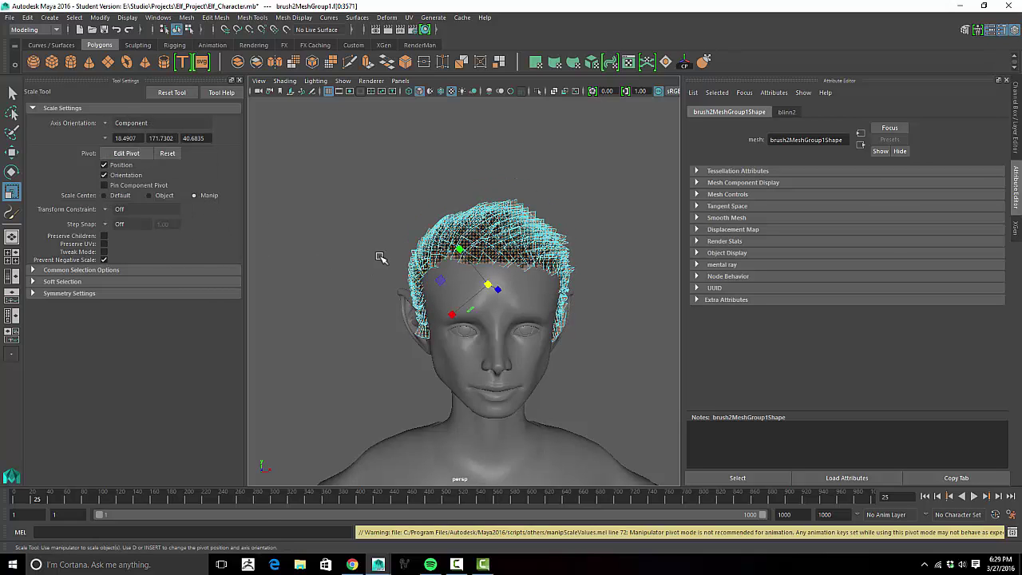
pyautogui.moveTo(487, 284); pyautogui.dragTo(472, 297)
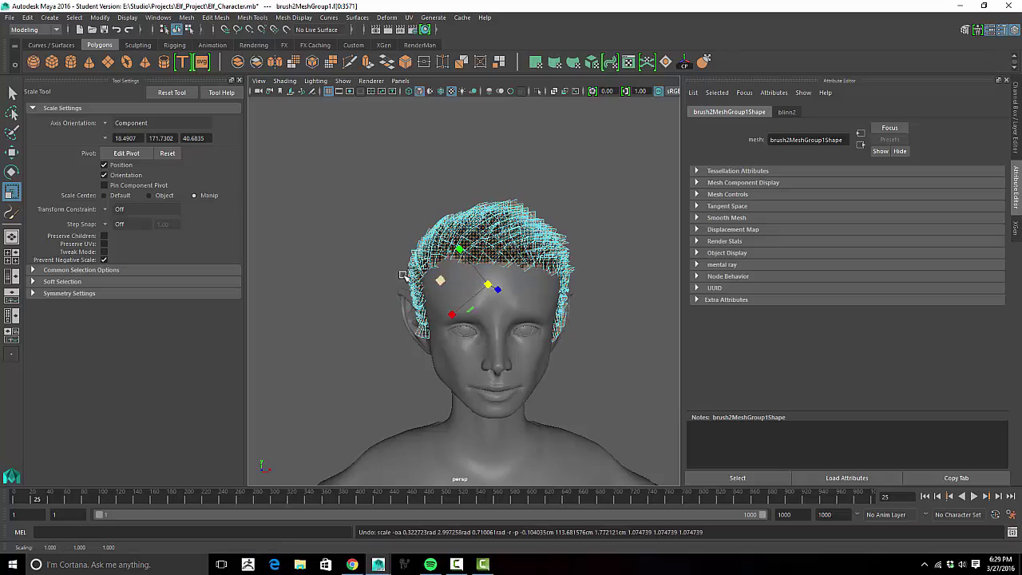
pyautogui.keyDown('alt'); pyautogui.moveTo(372, 277); pyautogui.dragTo(304, 280); pyautogui.keyUp('alt')
pyautogui.keyDown('alt'); pyautogui.moveTo(447, 359); pyautogui.dragTo(506, 276); pyautogui.keyUp('alt')
pyautogui.keyDown('alt'); pyautogui.moveTo(506, 276); pyautogui.dragTo(450, 231, button='middle'); pyautogui.keyUp('alt')
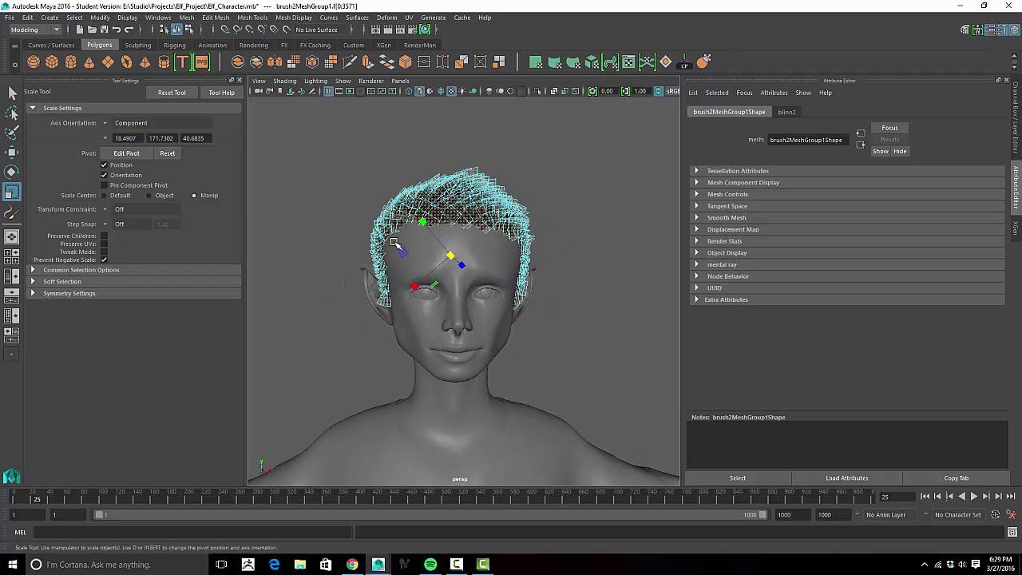
# Step: Separate the hair mesh into individual cards with the hotbox Mesh > Separate
pyautogui.click(240, 81)
pyautogui.keyDown('alt'); pyautogui.moveTo(351, 256); pyautogui.dragTo(370, 239); pyautogui.keyUp('alt')
pyautogui.keyDown('alt'); pyautogui.moveTo(369, 239); pyautogui.dragTo(382, 217, button='middle'); pyautogui.keyUp('alt')
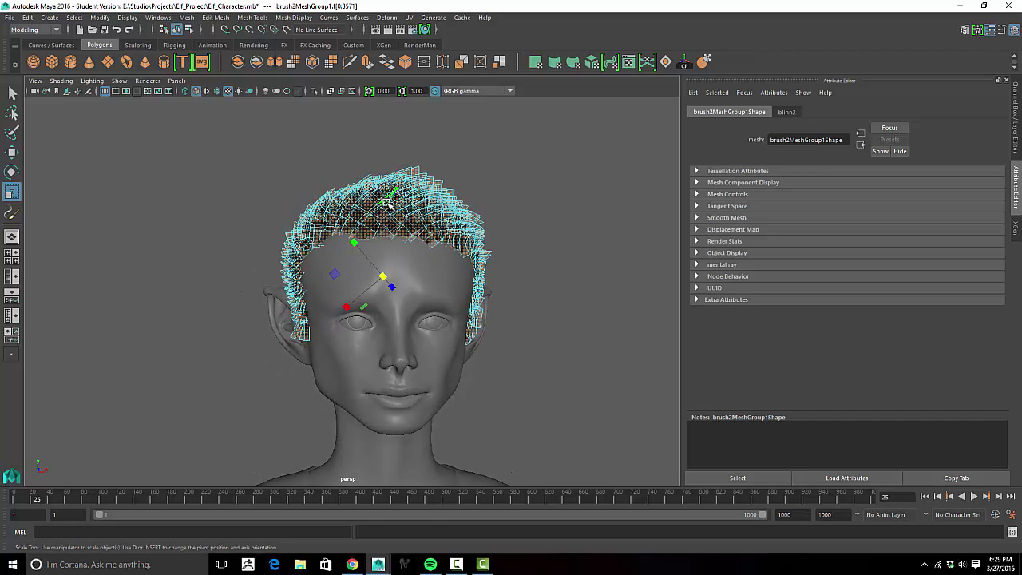
pyautogui.moveTo(389, 206); pyautogui.dragTo(388, 199, button='right')
pyautogui.press('space')
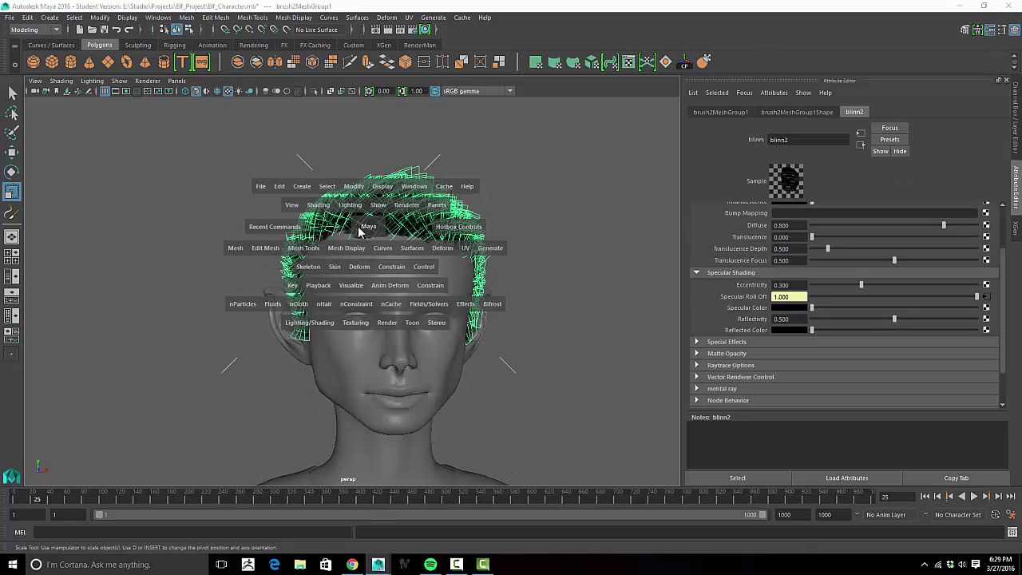
pyautogui.moveTo(226, 254); pyautogui.dragTo(259, 304)
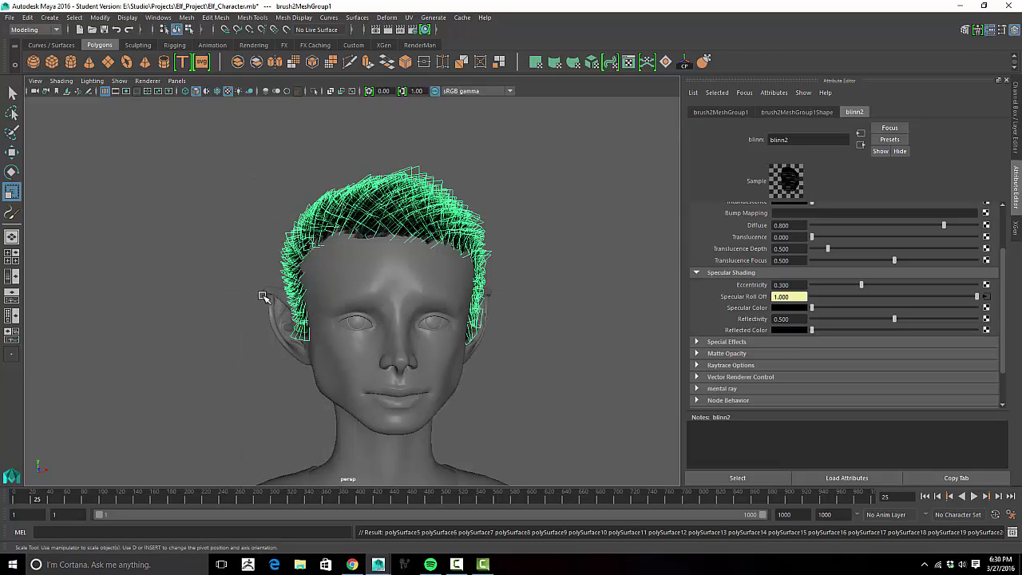
# Step: Reselect all hair cards, apply Modify > Center Pivot, and test-scale them to 1.151
pyautogui.moveTo(232, 150); pyautogui.dragTo(559, 386)
pyautogui.click(100, 17)
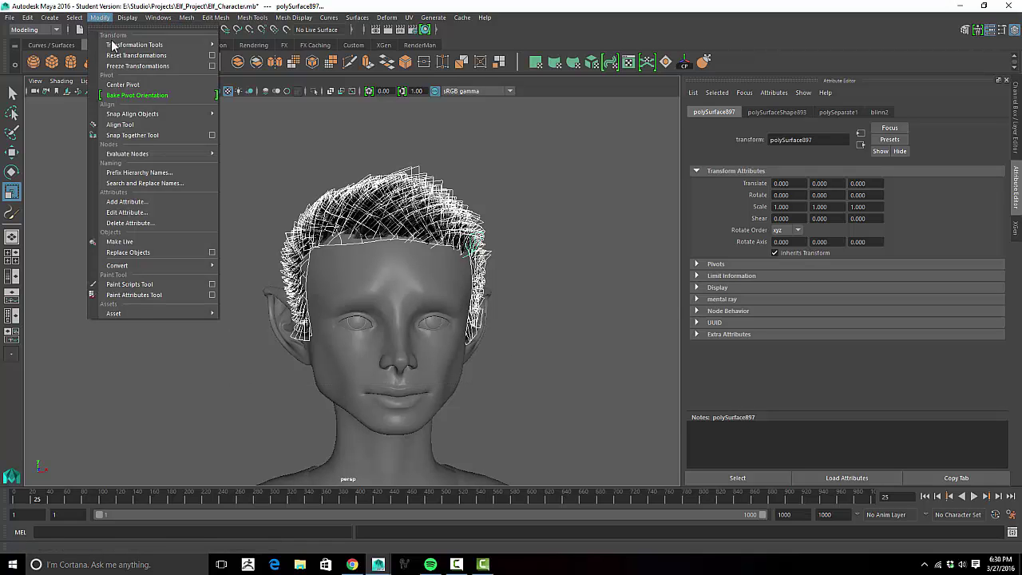
pyautogui.click(126, 85)
pyautogui.moveTo(566, 285)
pyautogui.keyDown('alt'); pyautogui.mouseDown()
pyautogui.moveTo(572, 292)
pyautogui.moveTo(559, 297)
pyautogui.mouseUp(); pyautogui.keyUp('alt')
pyautogui.moveTo(469, 254); pyautogui.dragTo(473, 260)
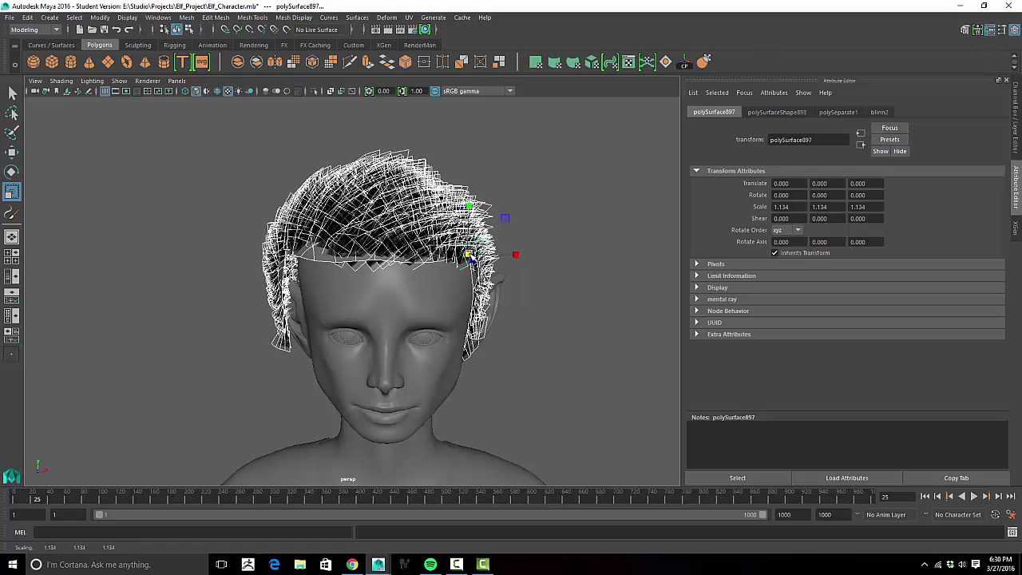
pyautogui.click(554, 219)
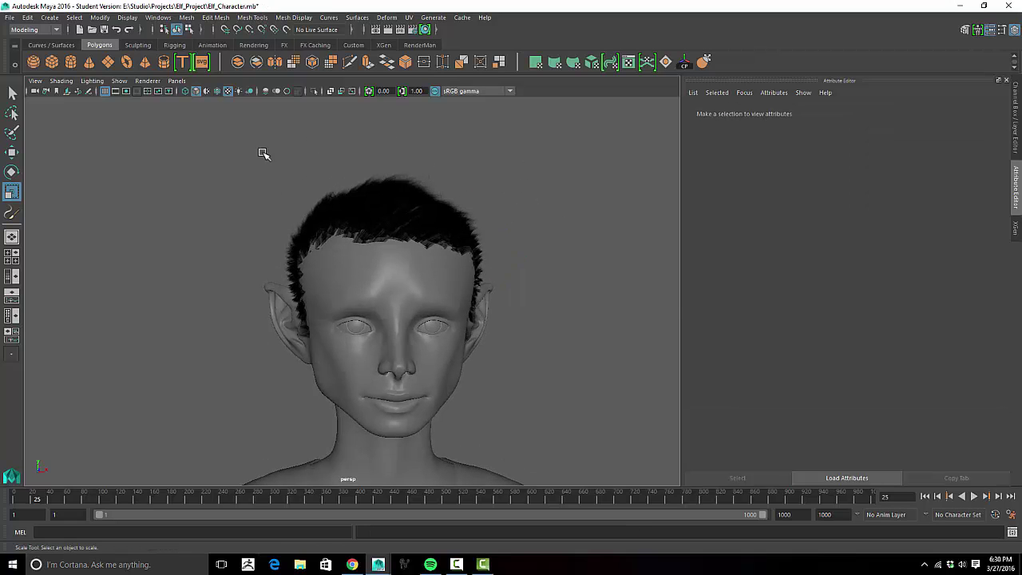
pyautogui.click(500, 315)
pyautogui.moveTo(467, 247)
pyautogui.keyDown('alt'); pyautogui.mouseDown()
pyautogui.moveTo(447, 276)
pyautogui.moveTo(471, 262)
pyautogui.mouseUp(); pyautogui.keyUp('alt')
# Step: Undo the 1.151 test scale and set the Scale Tool's Axis Orientation to Object
pyautogui.hotkey('ctrl', 'z')
pyautogui.doubleClick(12, 192)
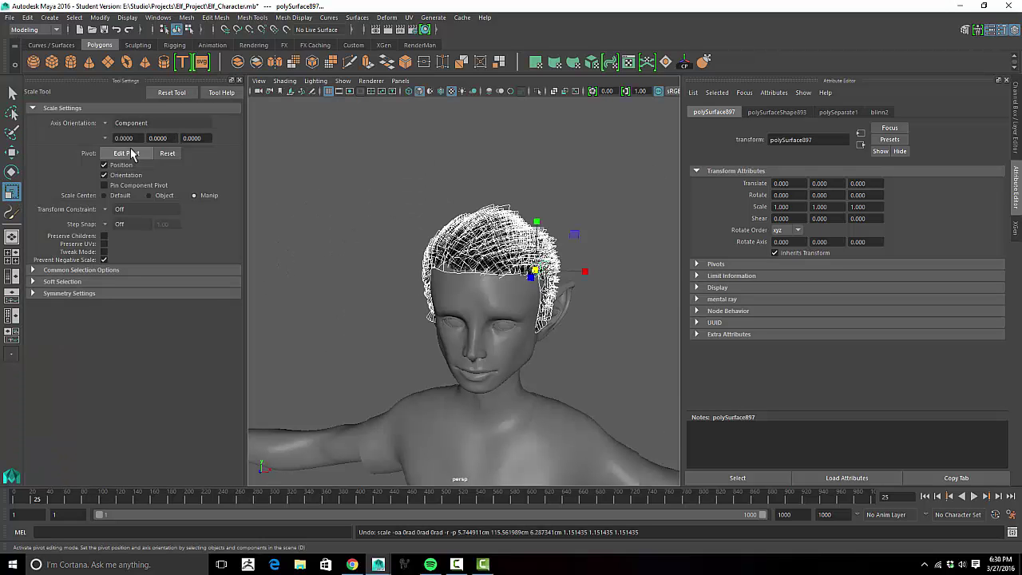
pyautogui.click(105, 125)
pyautogui.click(123, 128)
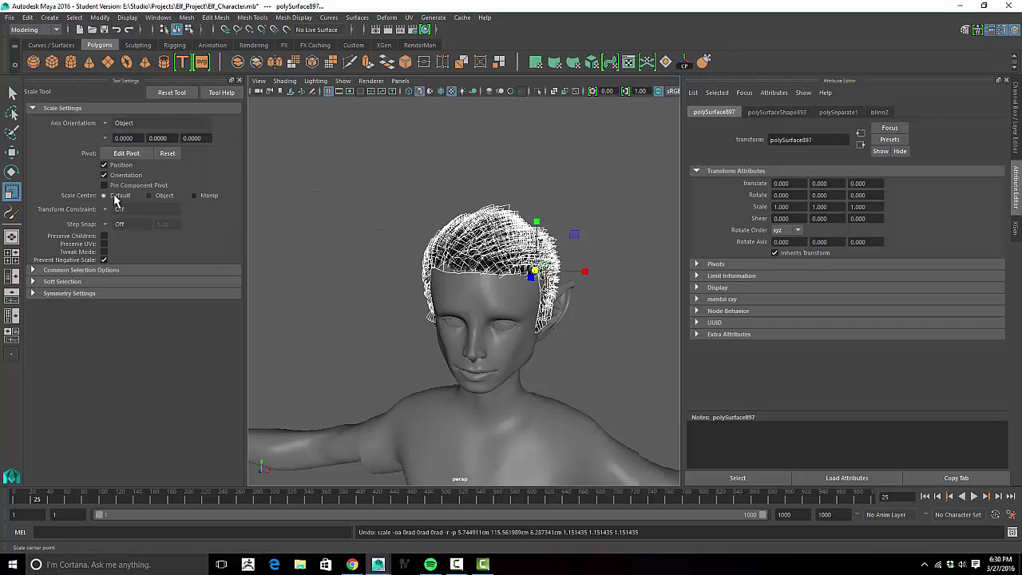
# Step: Scale the hair cards uniformly to 1.603 and orbit around to inspect the thicker hair
pyautogui.keyDown('alt'); pyautogui.moveTo(269, 229); pyautogui.dragTo(316, 235); pyautogui.keyUp('alt')
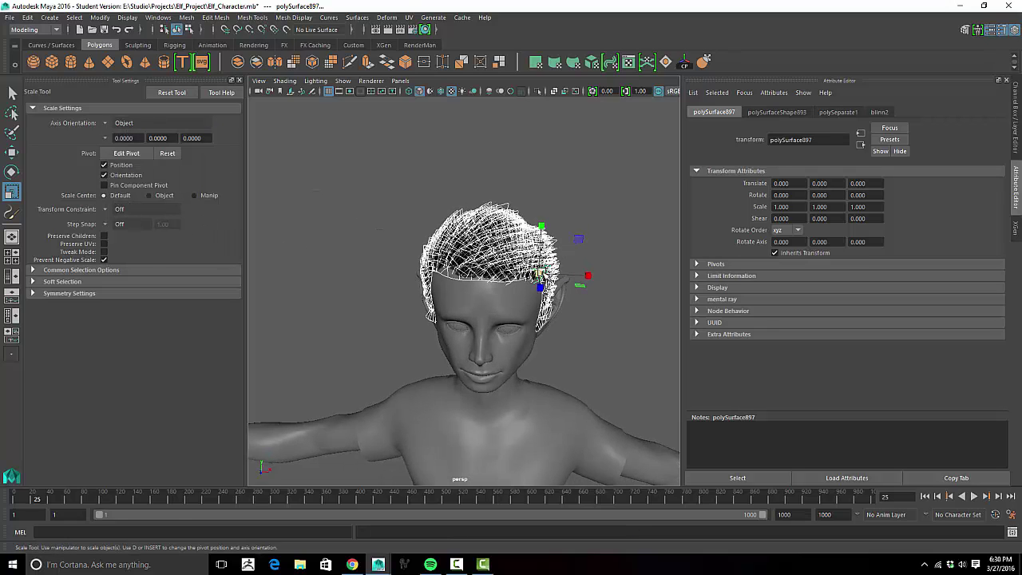
pyautogui.moveTo(541, 276); pyautogui.dragTo(462, 280)
pyautogui.moveTo(539, 276); pyautogui.dragTo(650, 227)
pyautogui.scroll(5, 566, 247)
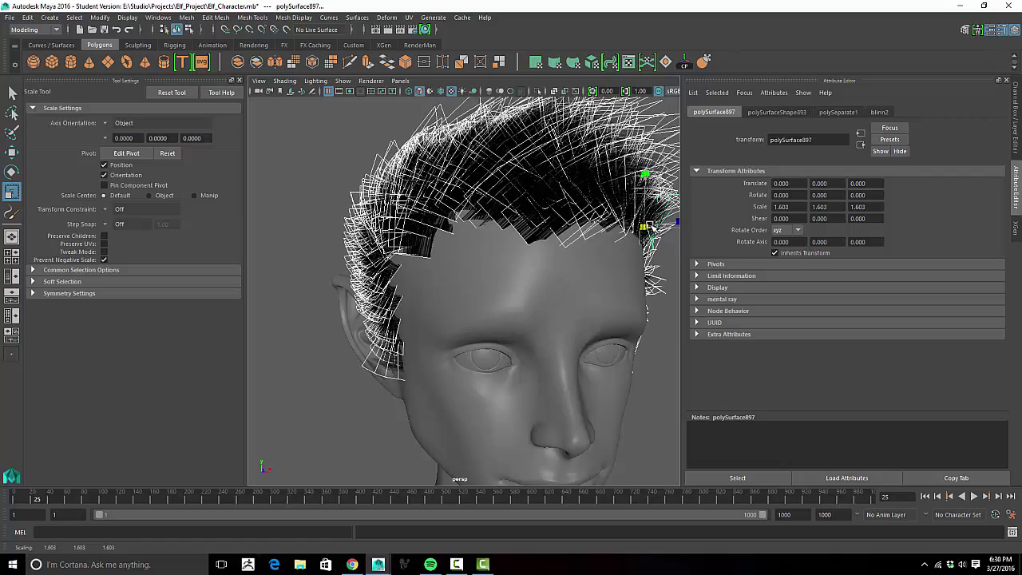
pyautogui.keyDown('alt'); pyautogui.moveTo(548, 250); pyautogui.dragTo(456, 232); pyautogui.keyUp('alt')
pyautogui.moveTo(423, 186); pyautogui.dragTo(472, 170, button='right')
pyautogui.click(308, 166)
pyautogui.keyDown('alt'); pyautogui.moveTo(372, 172); pyautogui.dragTo(566, 221); pyautogui.keyUp('alt')
# Step: Rotate the hairline card polySurface267 about 10.957 degrees around its Z axis
pyautogui.scroll(5, 527, 210)
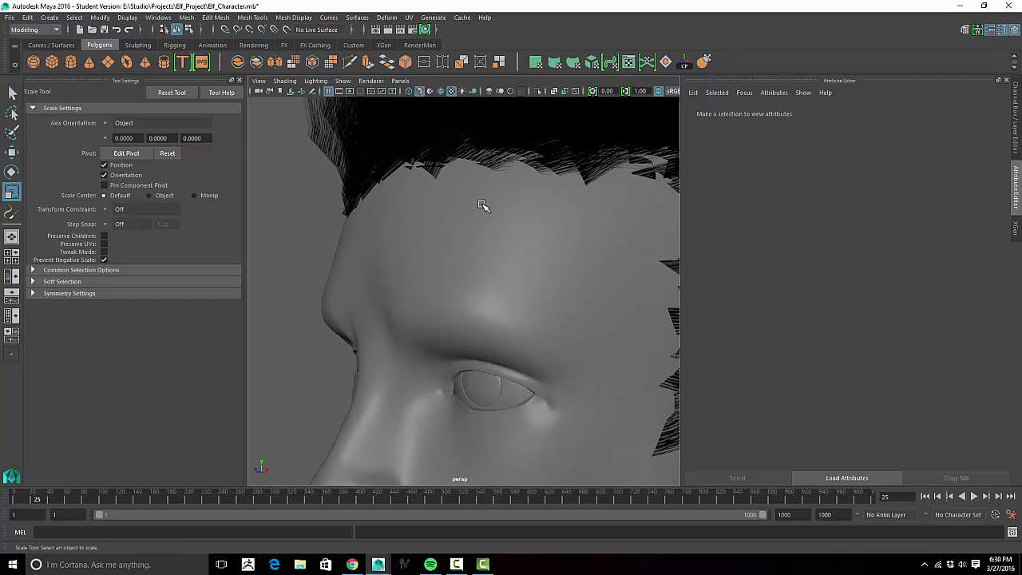
pyautogui.keyDown('alt'); pyautogui.moveTo(490, 198); pyautogui.dragTo(511, 231); pyautogui.keyUp('alt')
pyautogui.click(481, 279)
pyautogui.click(456, 253)
pyautogui.click(546, 188)
pyautogui.press('e')
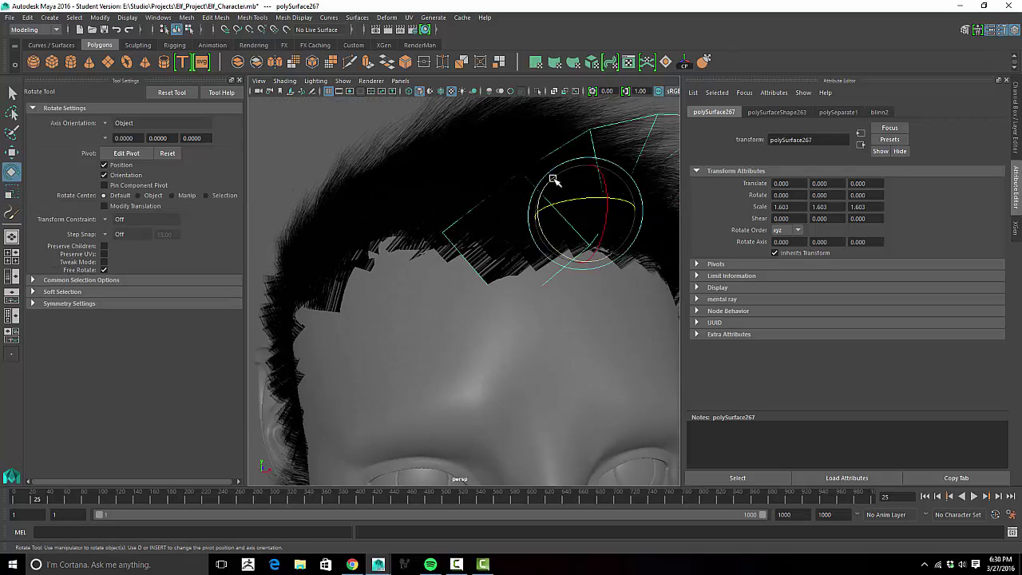
pyautogui.moveTo(554, 177); pyautogui.dragTo(549, 186)
pyautogui.scroll(-8, 471, 235)
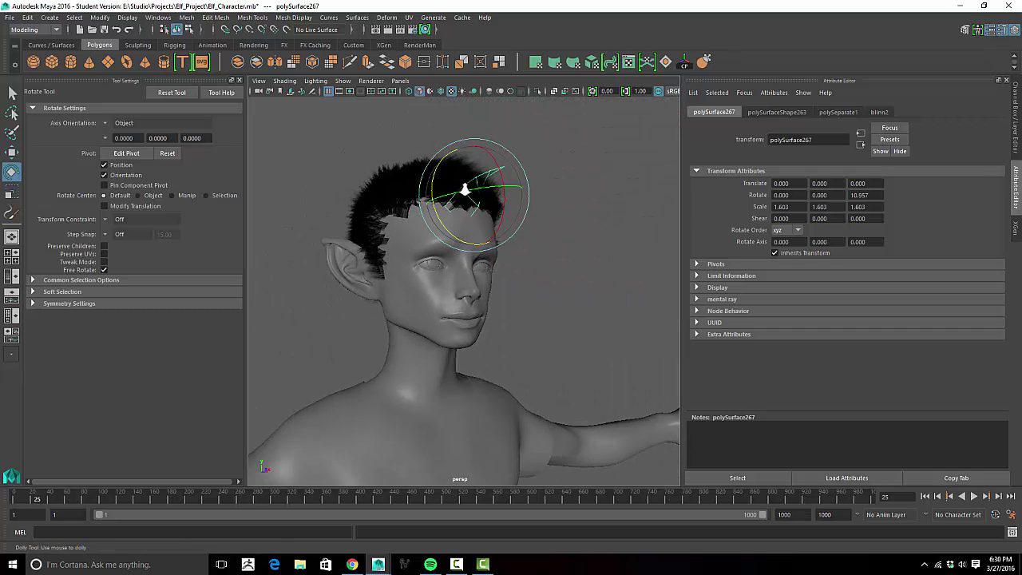
pyautogui.click(607, 208)
# Step: Orbit around the character to check the hair from the front, back and side
pyautogui.keyDown('alt'); pyautogui.moveTo(540, 157); pyautogui.dragTo(460, 208); pyautogui.keyUp('alt')
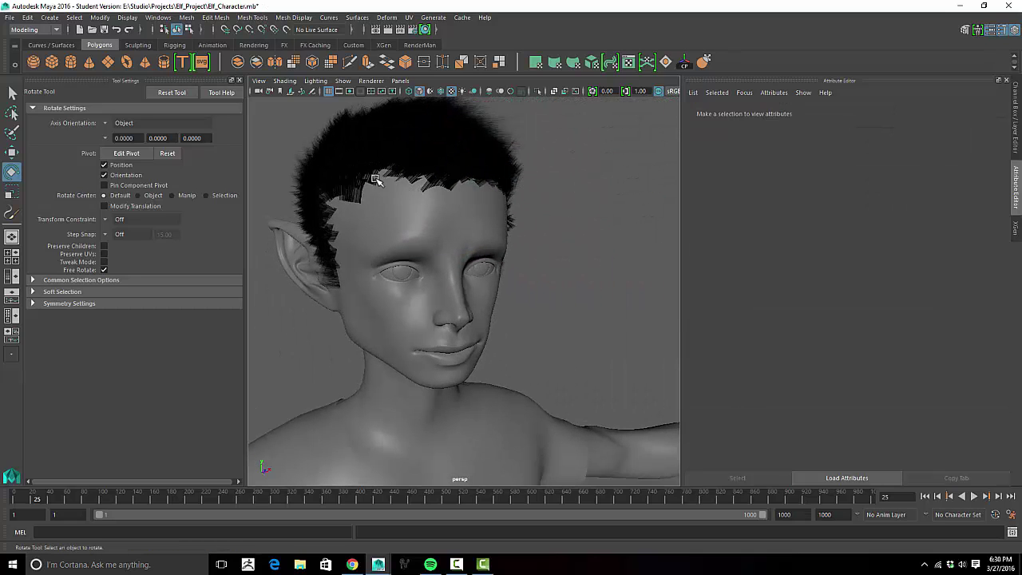
pyautogui.keyDown('alt'); pyautogui.moveTo(562, 223); pyautogui.dragTo(527, 222); pyautogui.keyUp('alt')
pyautogui.keyDown('alt'); pyautogui.moveTo(389, 194); pyautogui.dragTo(492, 183); pyautogui.keyUp('alt')
pyautogui.keyDown('alt'); pyautogui.moveTo(493, 183); pyautogui.dragTo(379, 206, button='right'); pyautogui.keyUp('alt')
pyautogui.keyDown('alt'); pyautogui.moveTo(379, 205); pyautogui.dragTo(577, 219); pyautogui.keyUp('alt')
pyautogui.keyDown('alt'); pyautogui.moveTo(577, 218); pyautogui.dragTo(376, 206, button='right'); pyautogui.keyUp('alt')
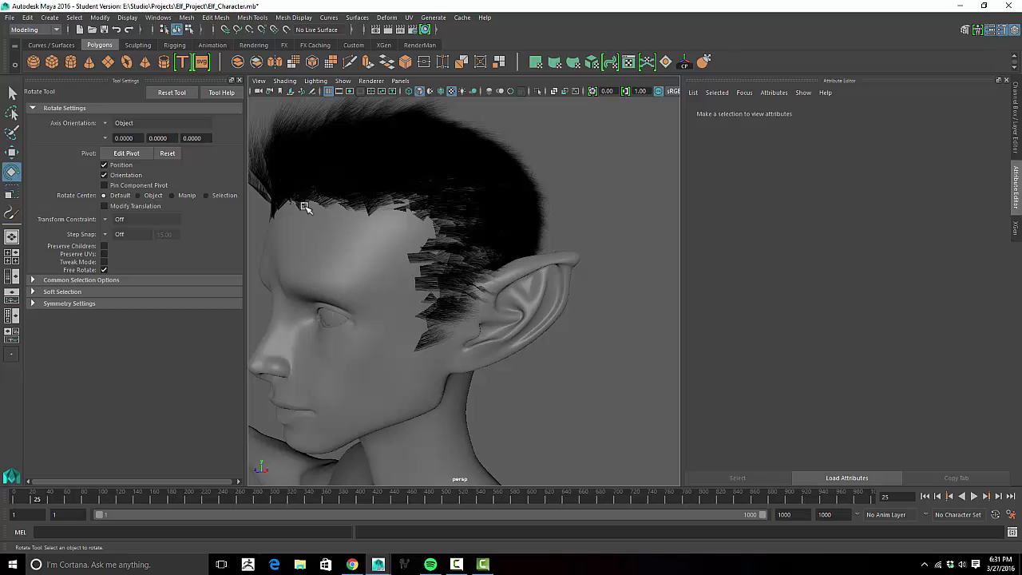